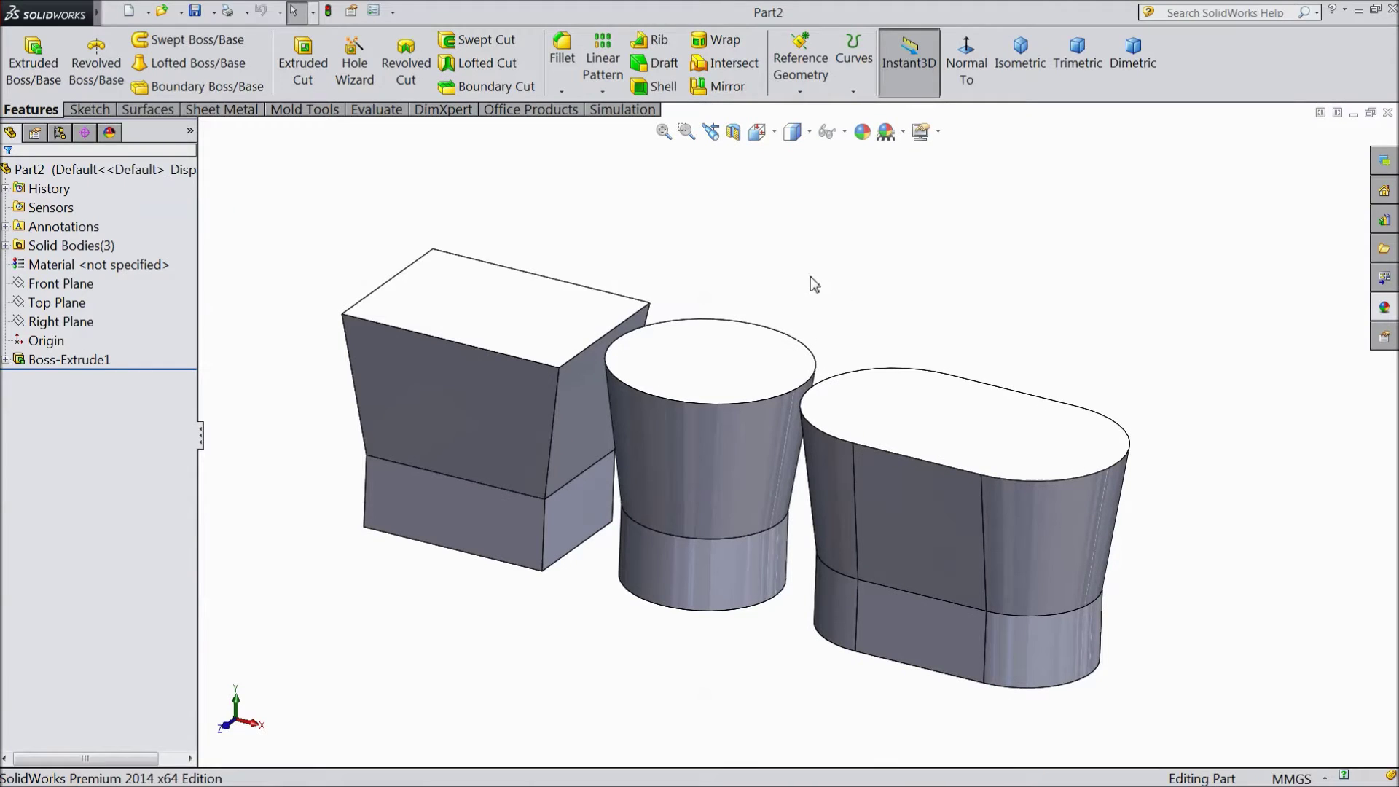
Start editing the part's appearance and try red, orange, green and blue on it.
middle_drag(803, 274, 816, 408)
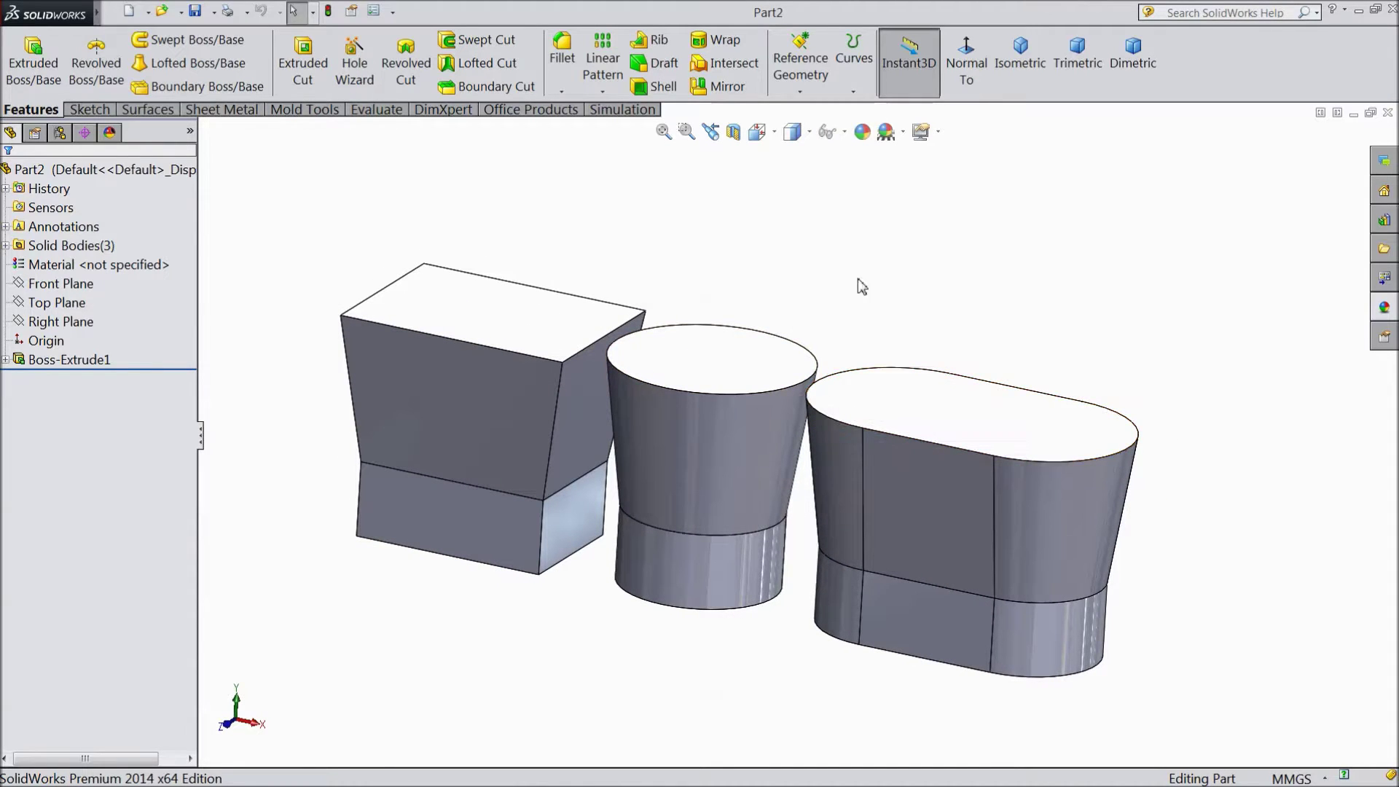
click(862, 134)
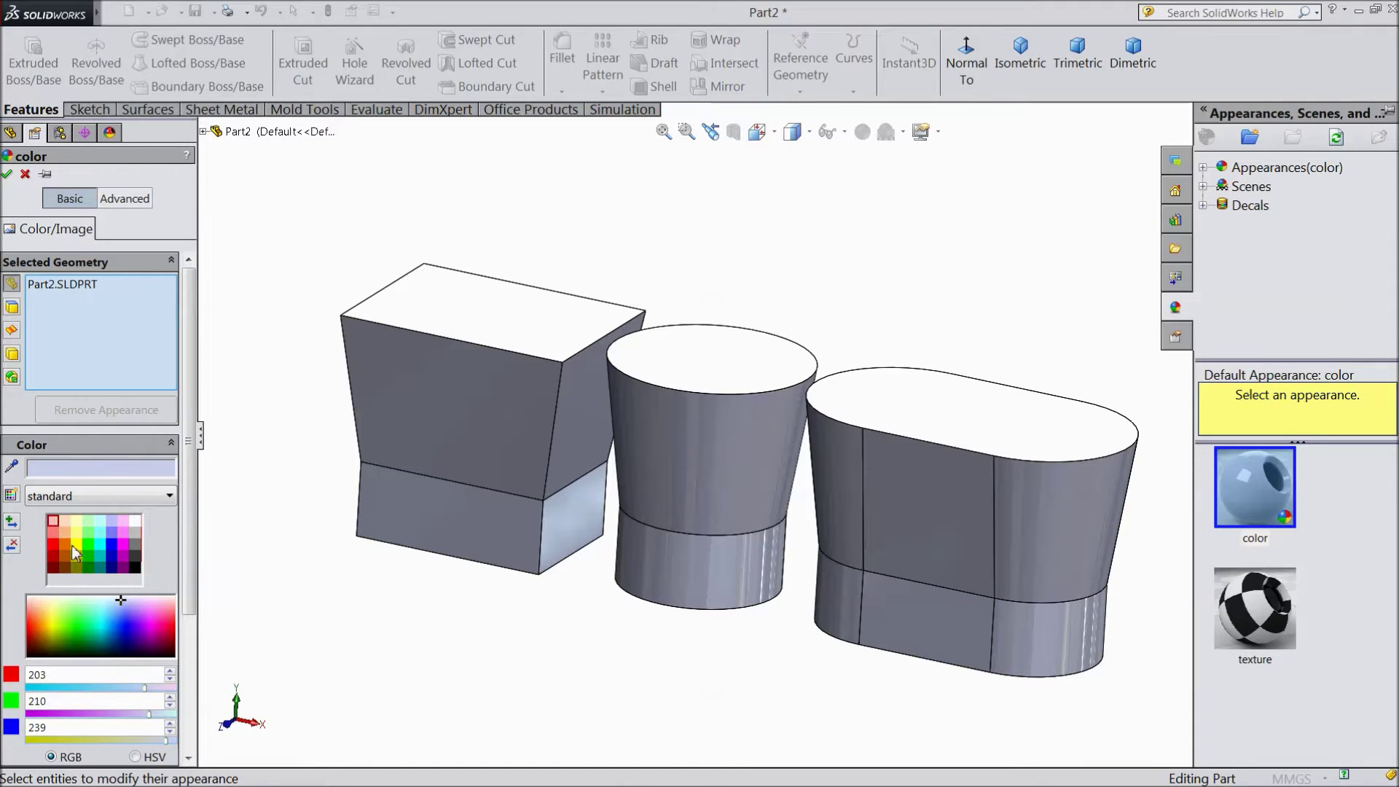
click(55, 551)
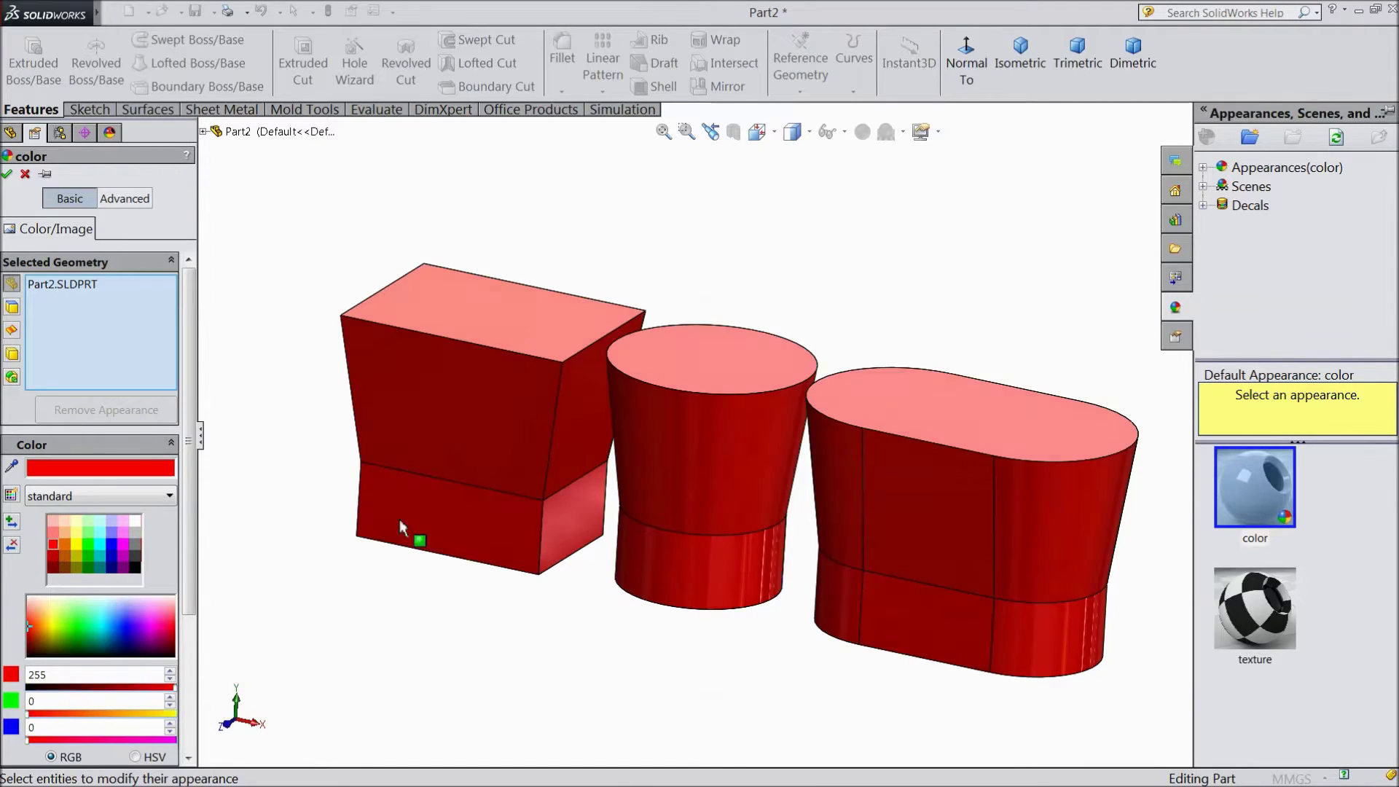
click(67, 545)
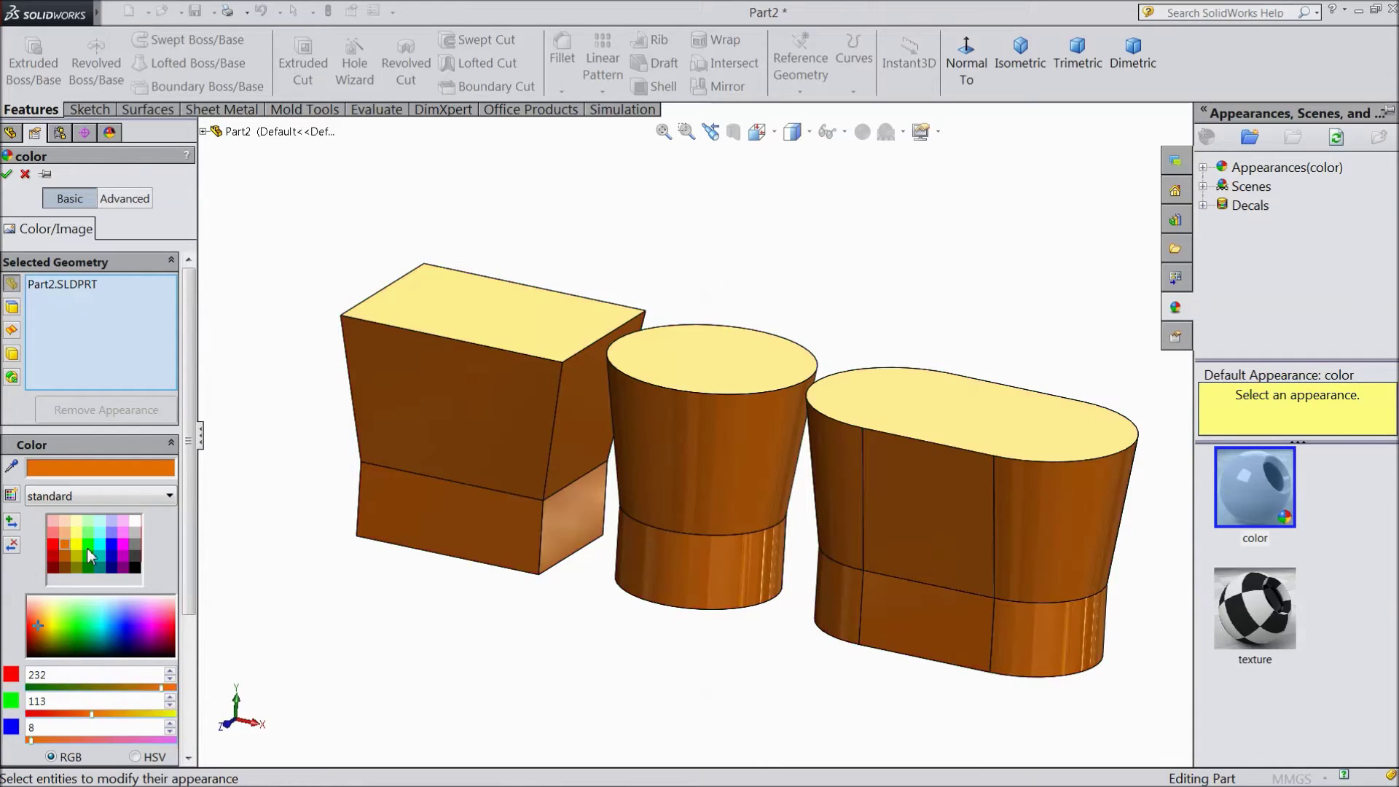
click(86, 548)
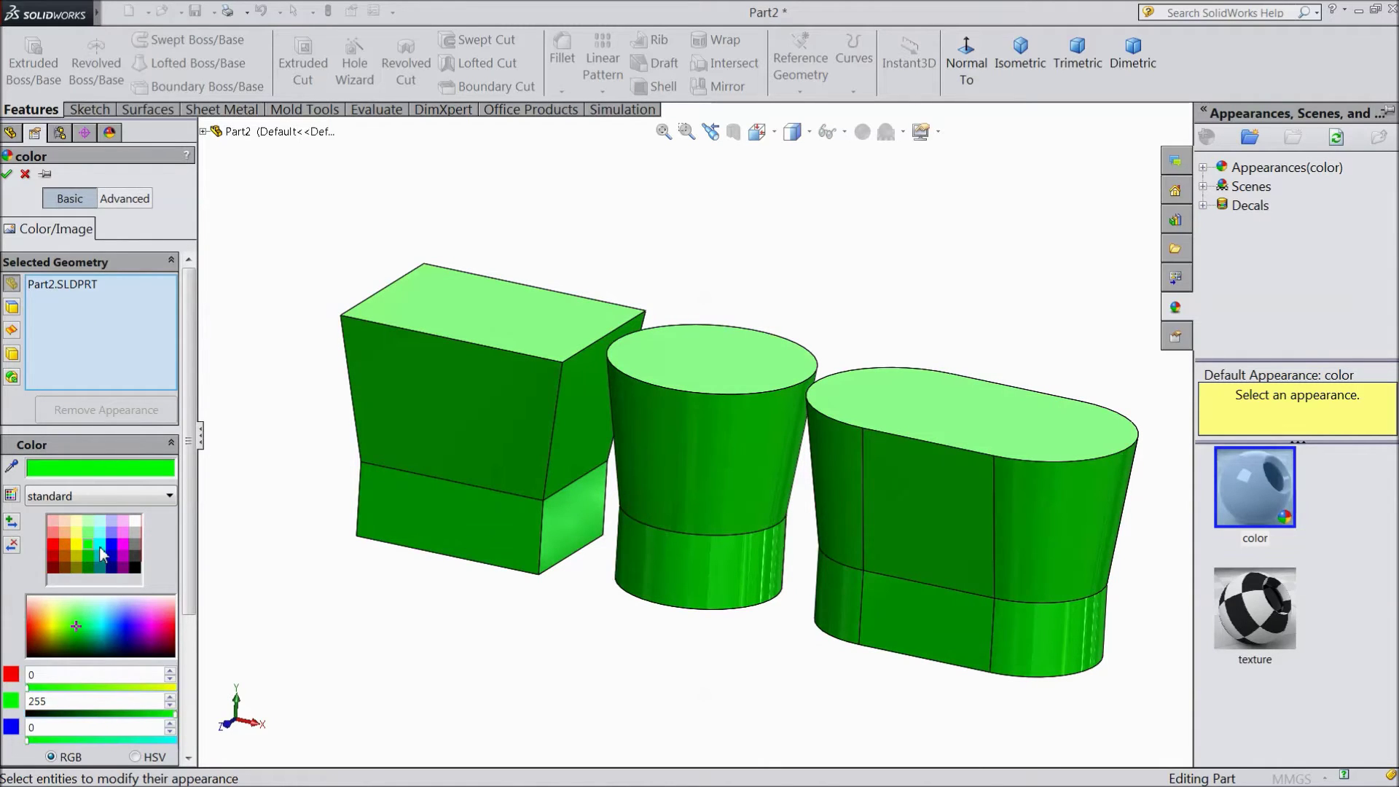
click(111, 545)
Try dark grey and green, then settle on white (RGB 255, 255, 255).
click(135, 556)
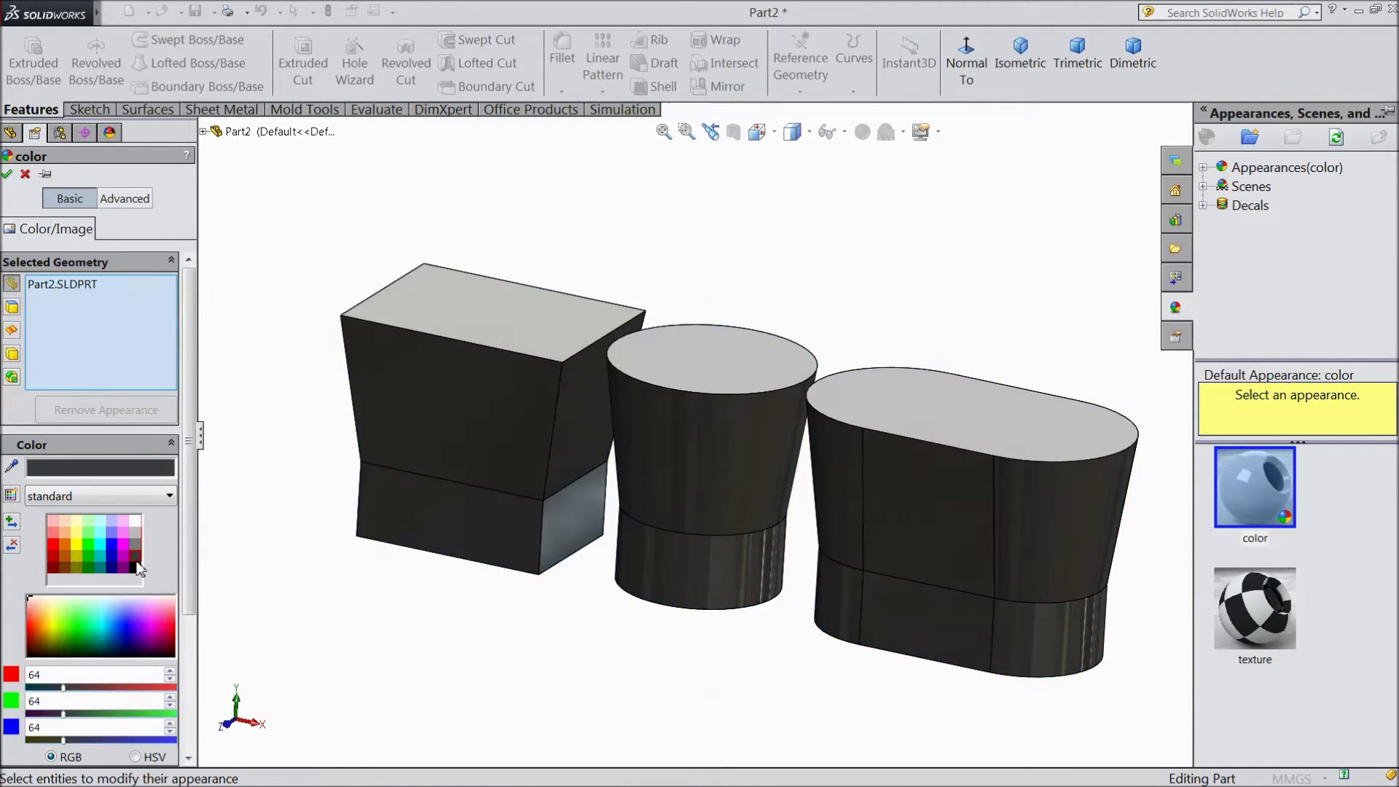
click(90, 545)
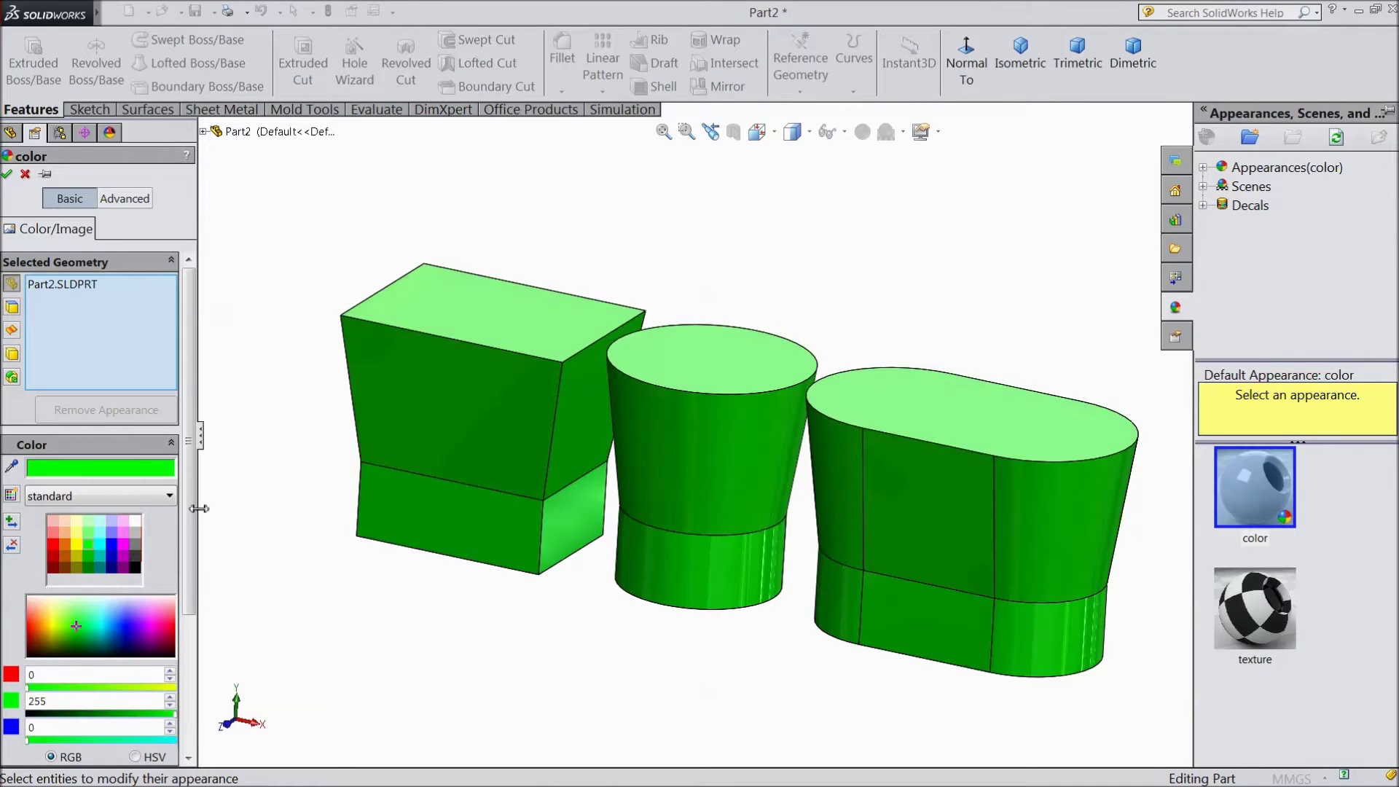
scroll(806, 438, up, 2)
scroll(892, 467, down, 1)
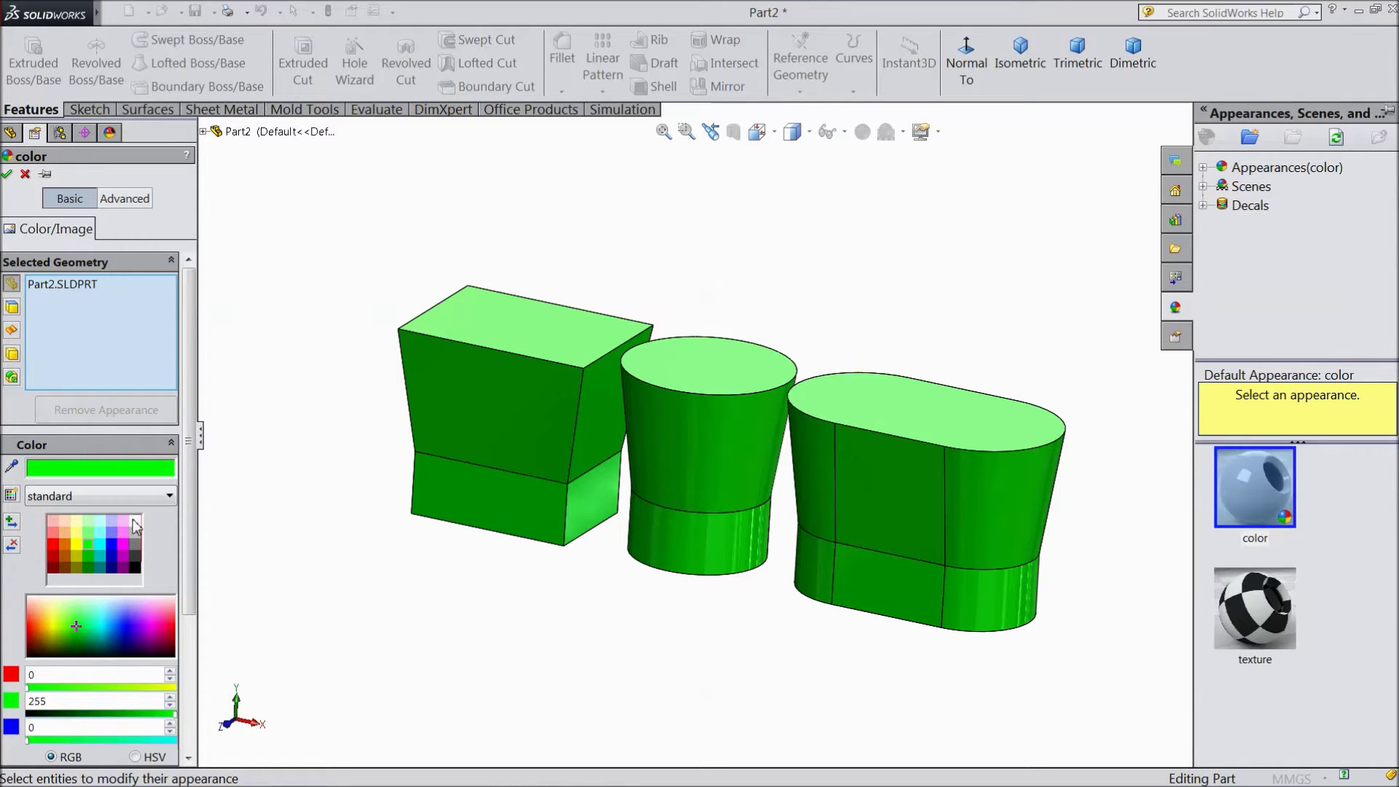
click(134, 521)
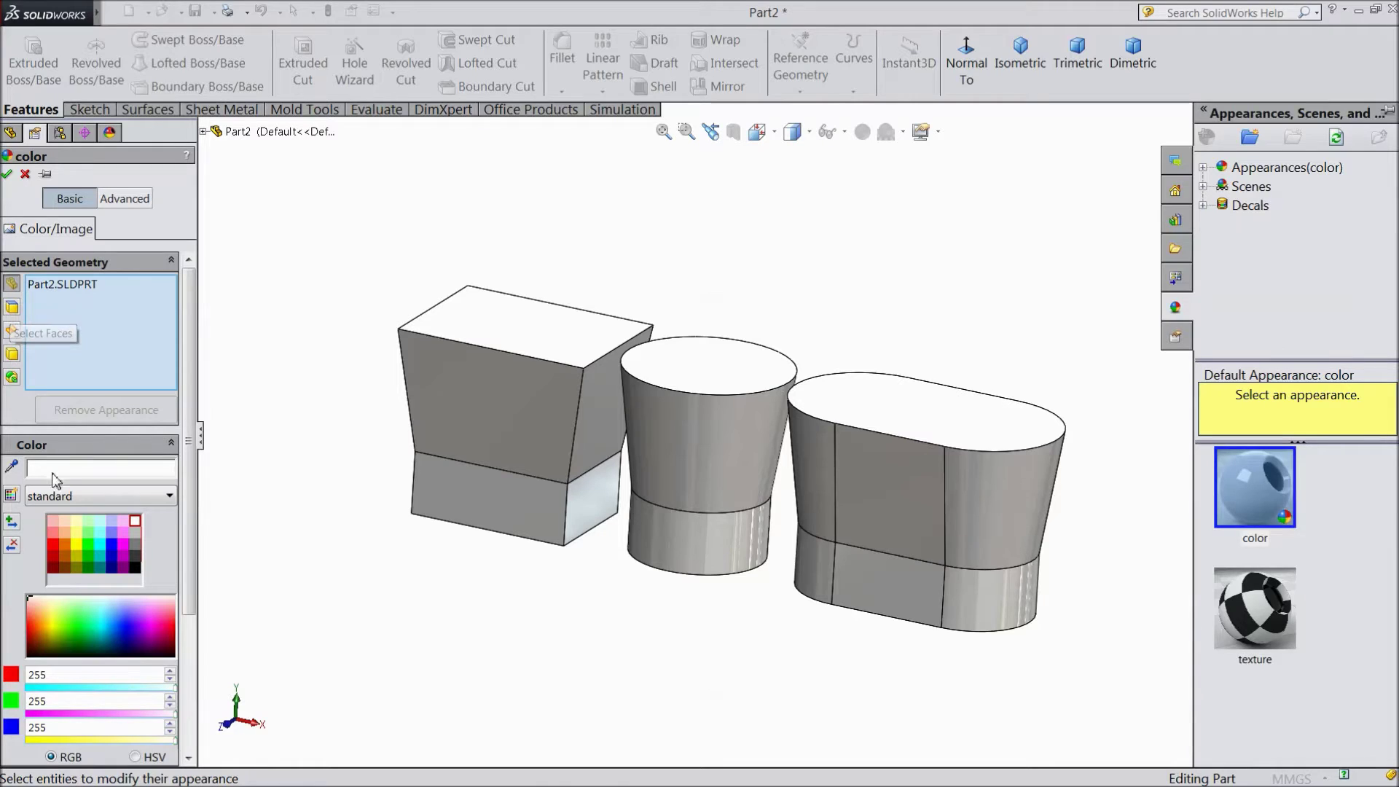
Clear the whole part from the selection and switch the filter to individual faces.
click(12, 309)
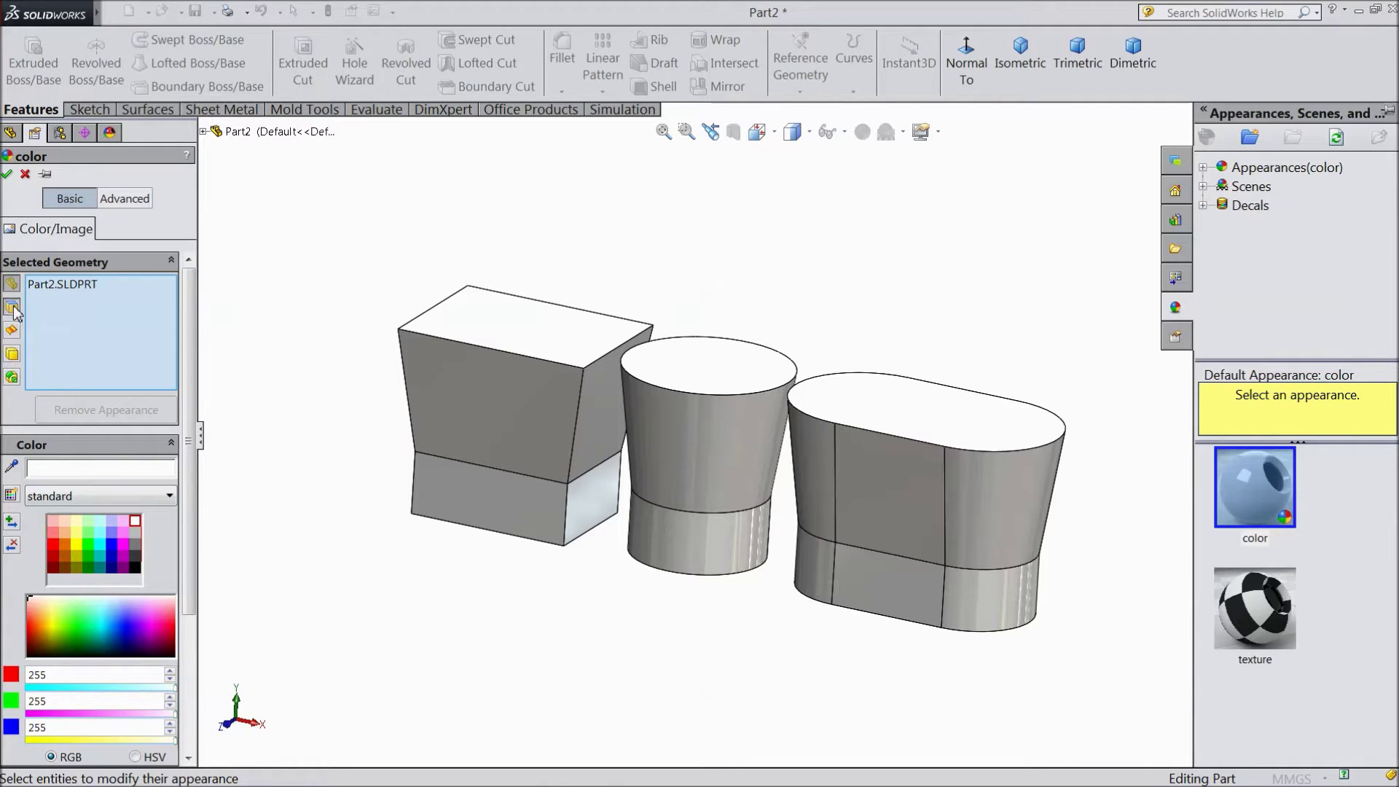
right_click(52, 283)
click(98, 296)
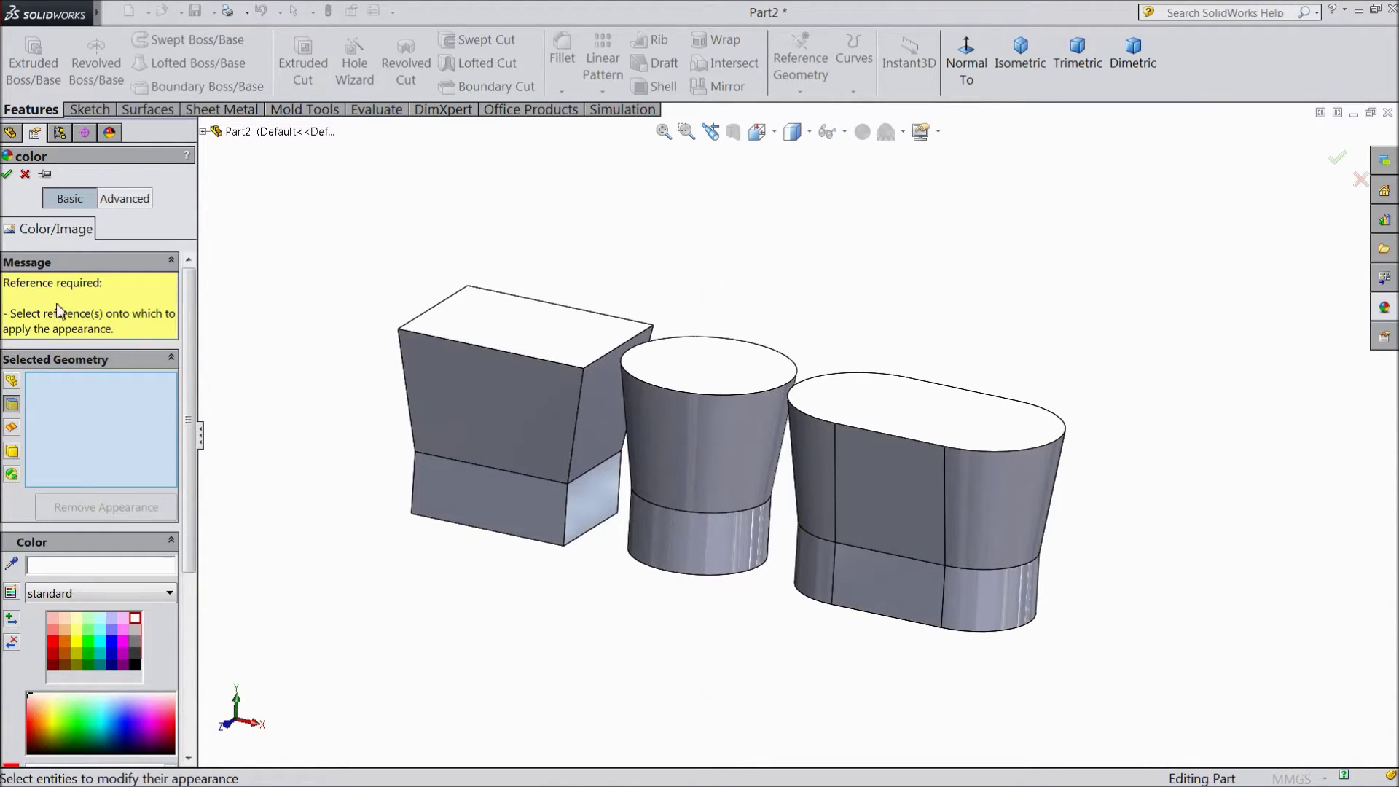
click(12, 406)
click(13, 407)
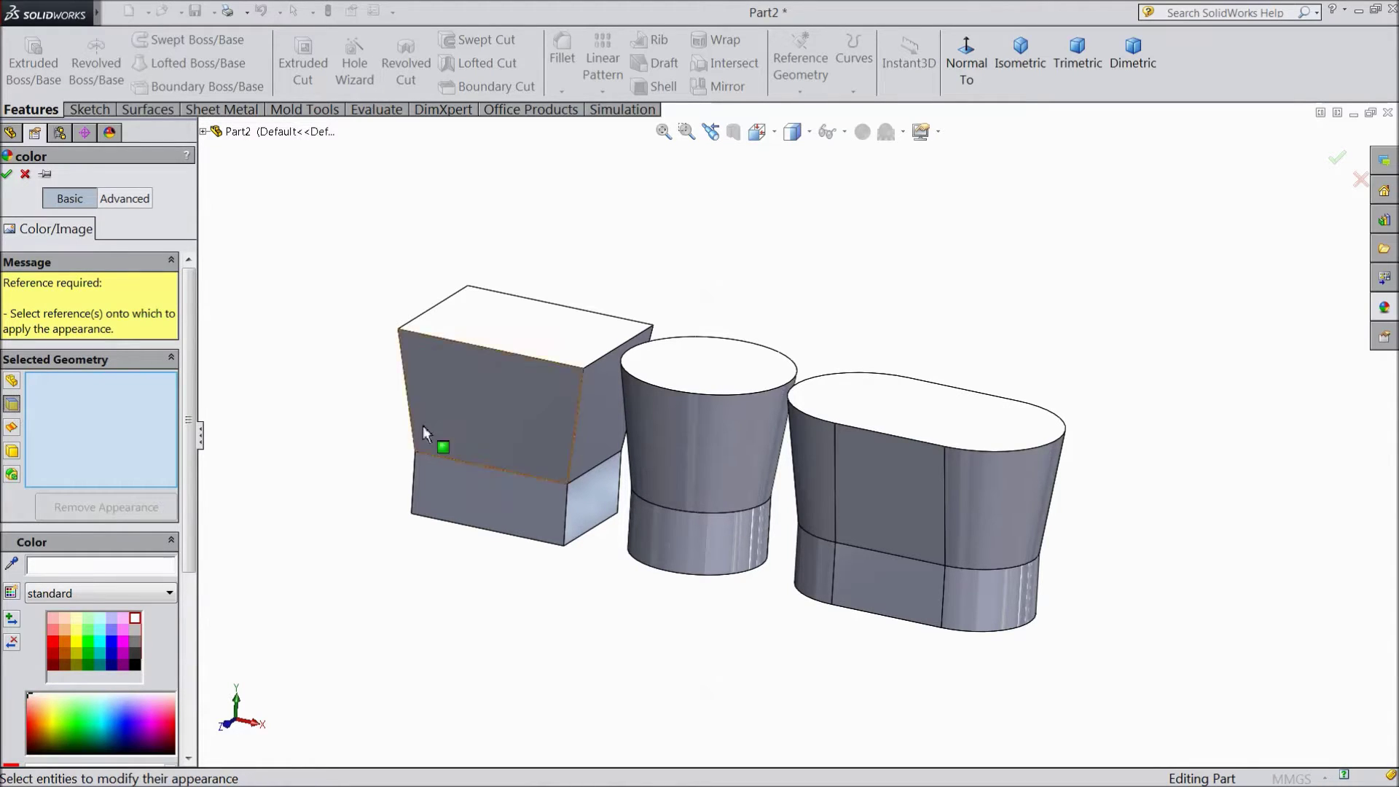
Colour the block's upper front face red, plus the cylinder's top and lower band and the oval's two lower faces.
click(513, 417)
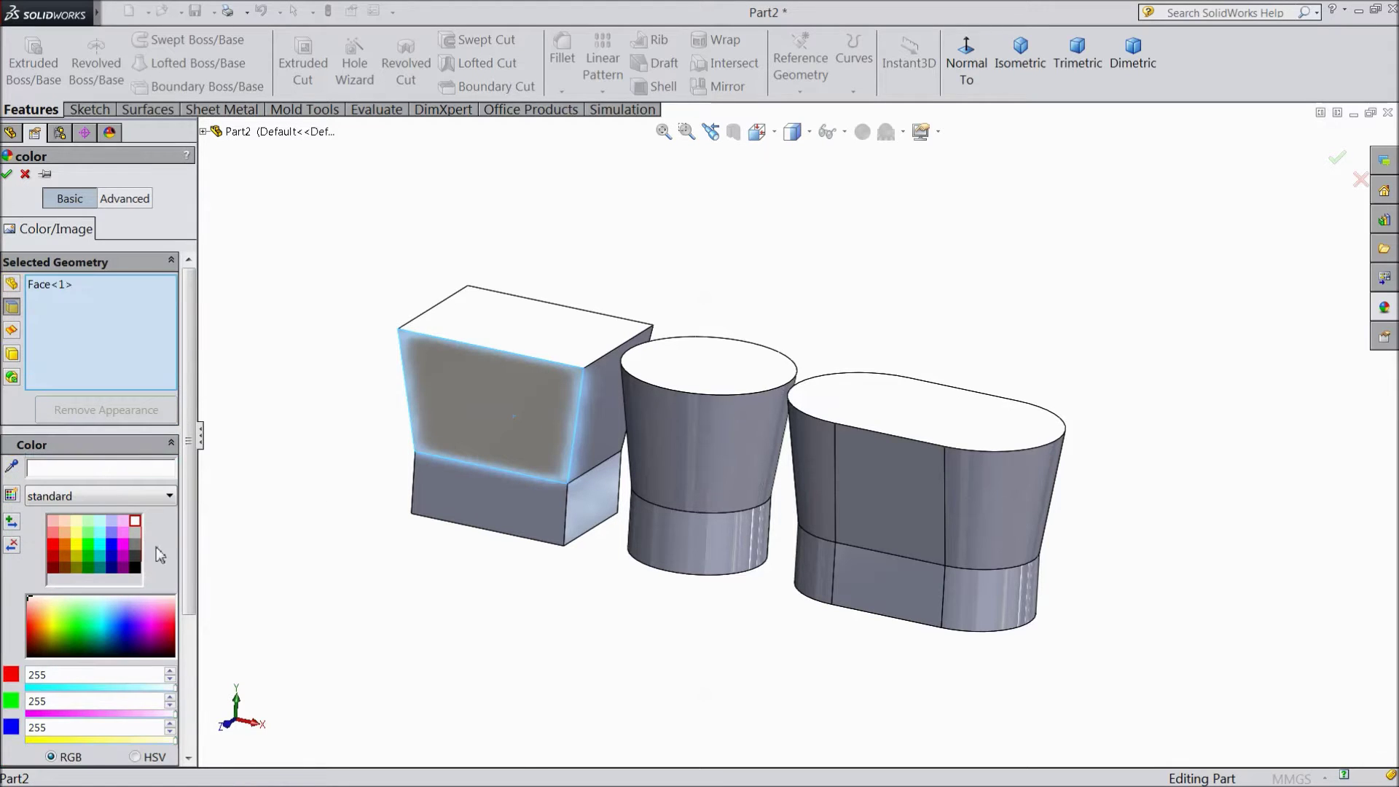
click(54, 545)
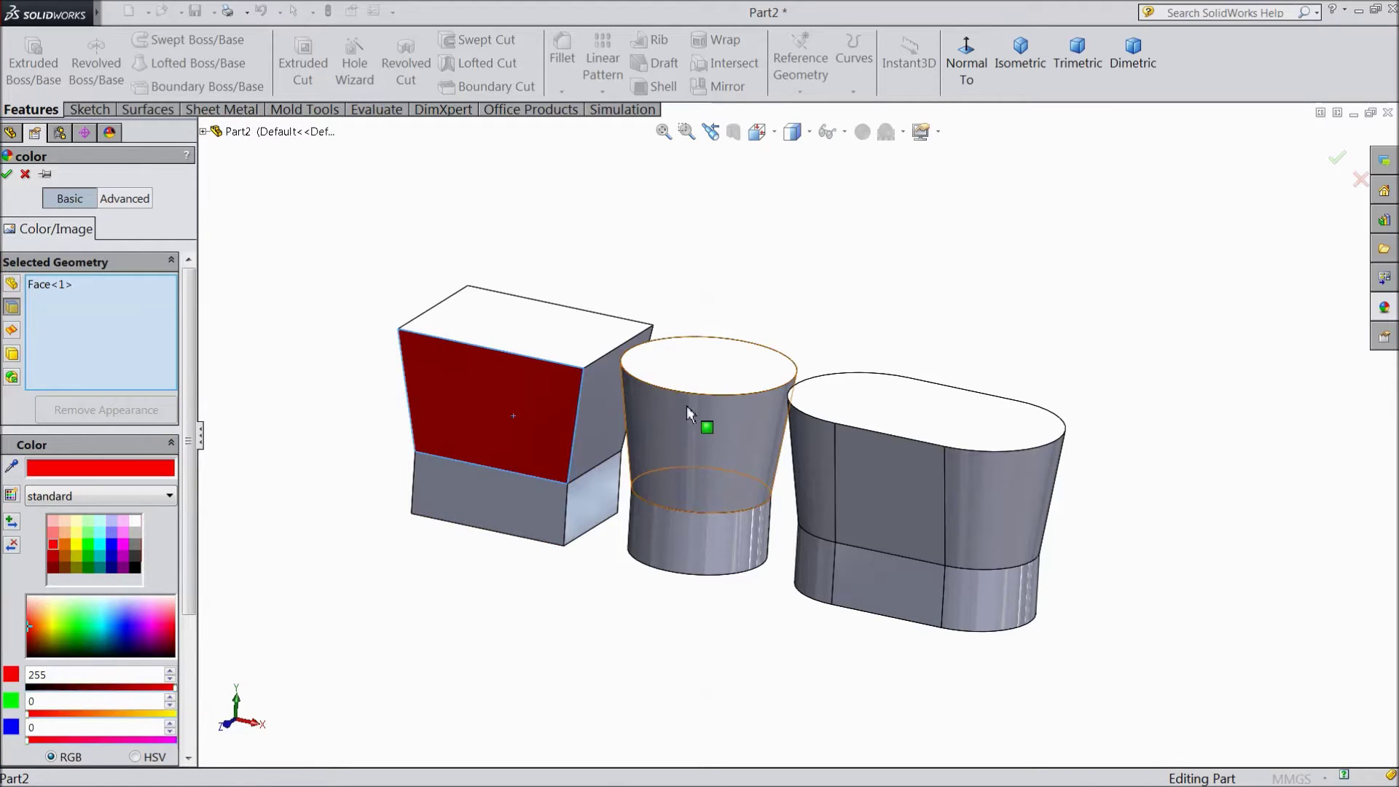
click(706, 367)
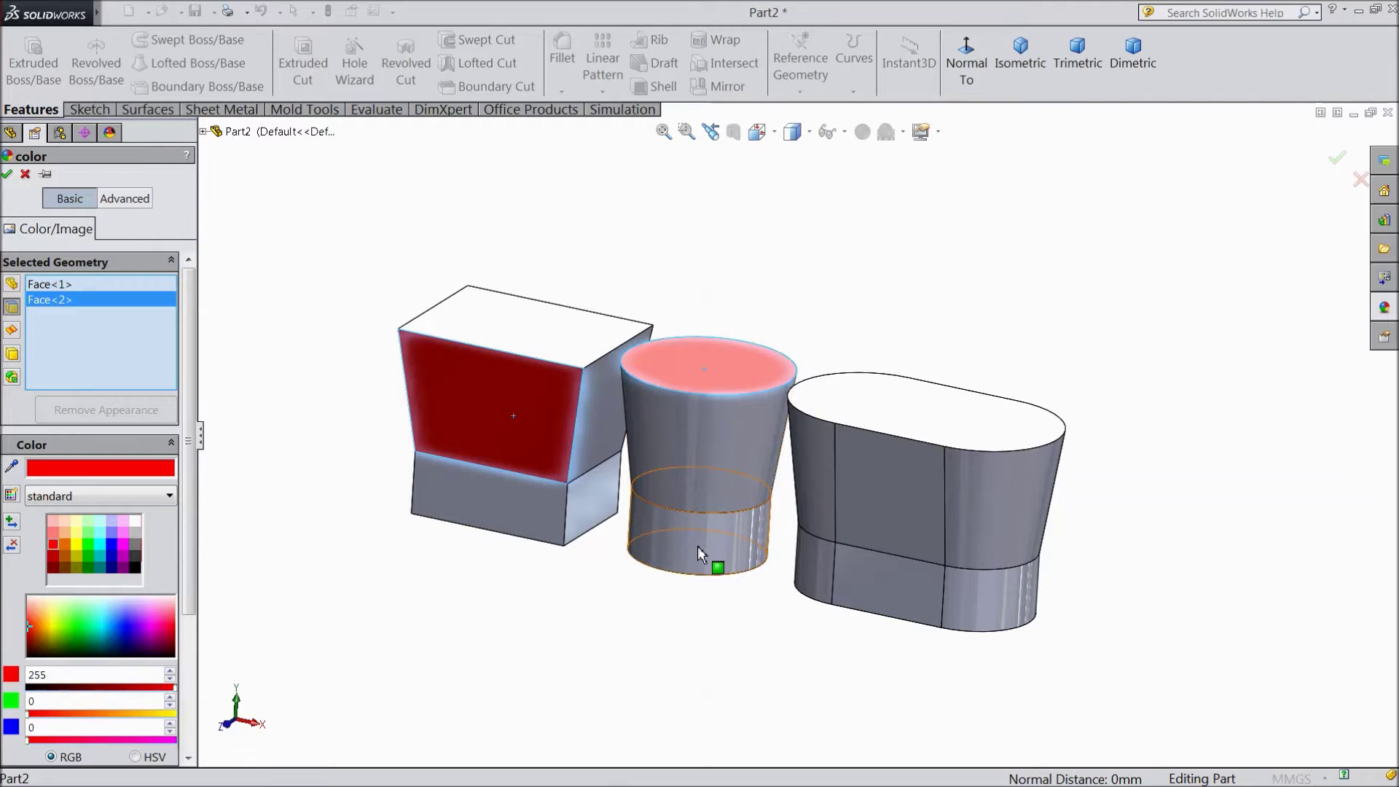
click(718, 565)
click(910, 600)
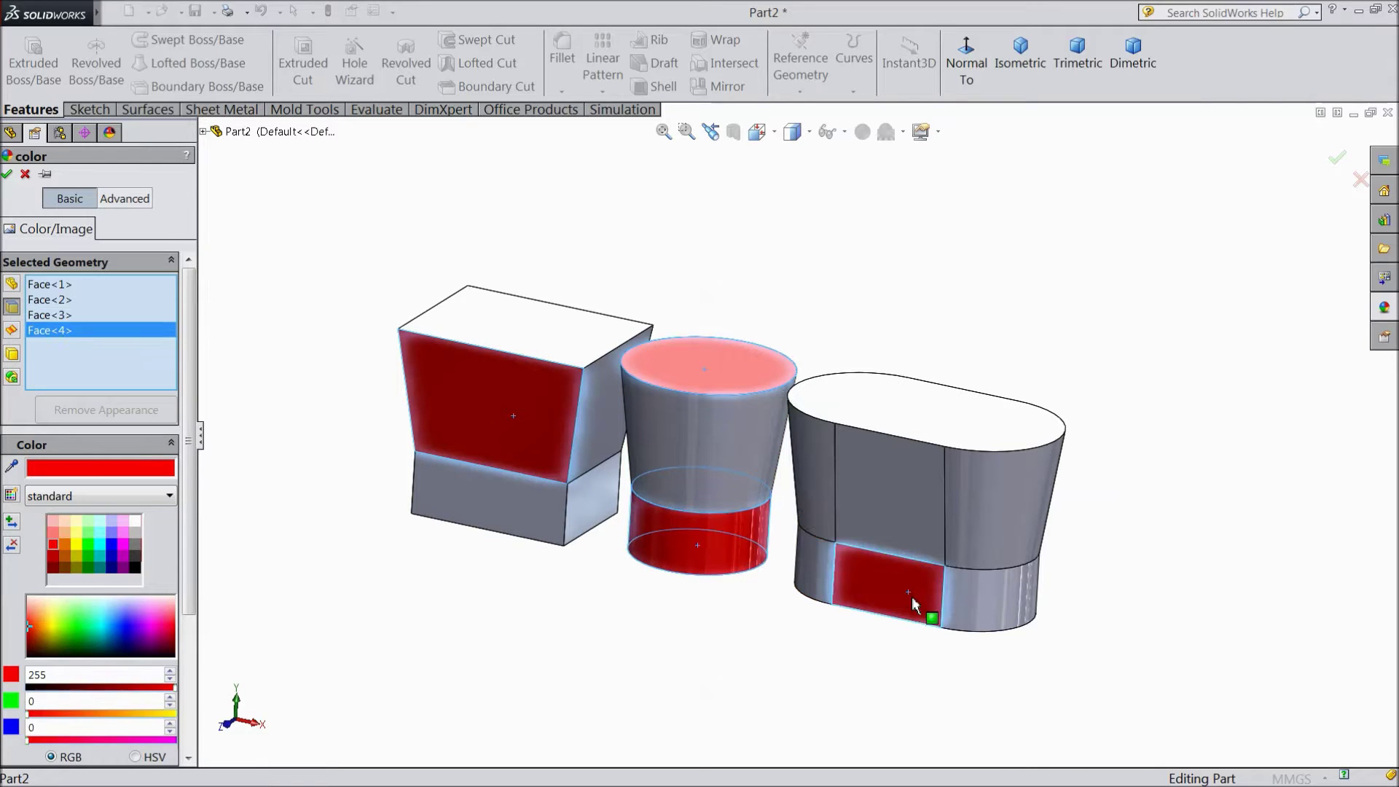
click(979, 612)
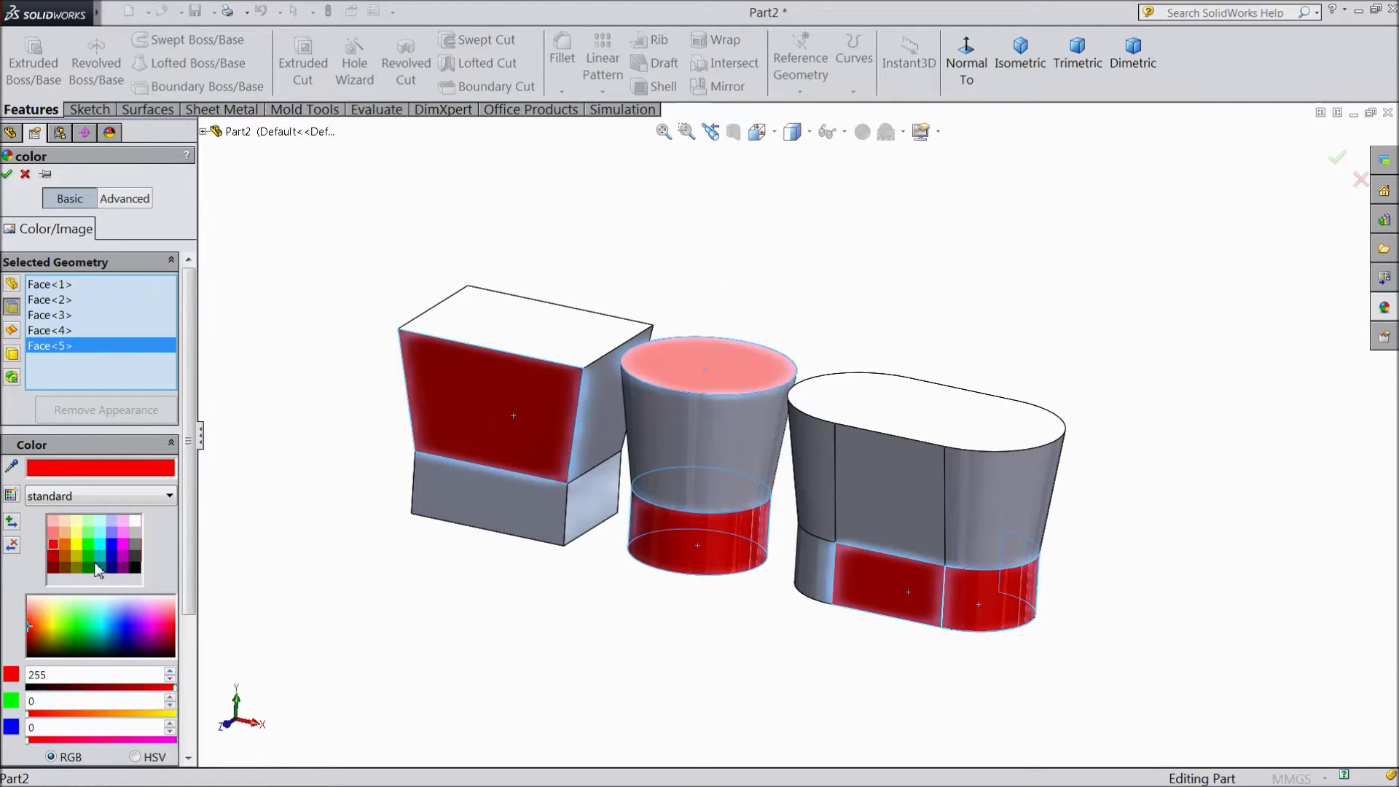
scroll(73, 511, down, 3)
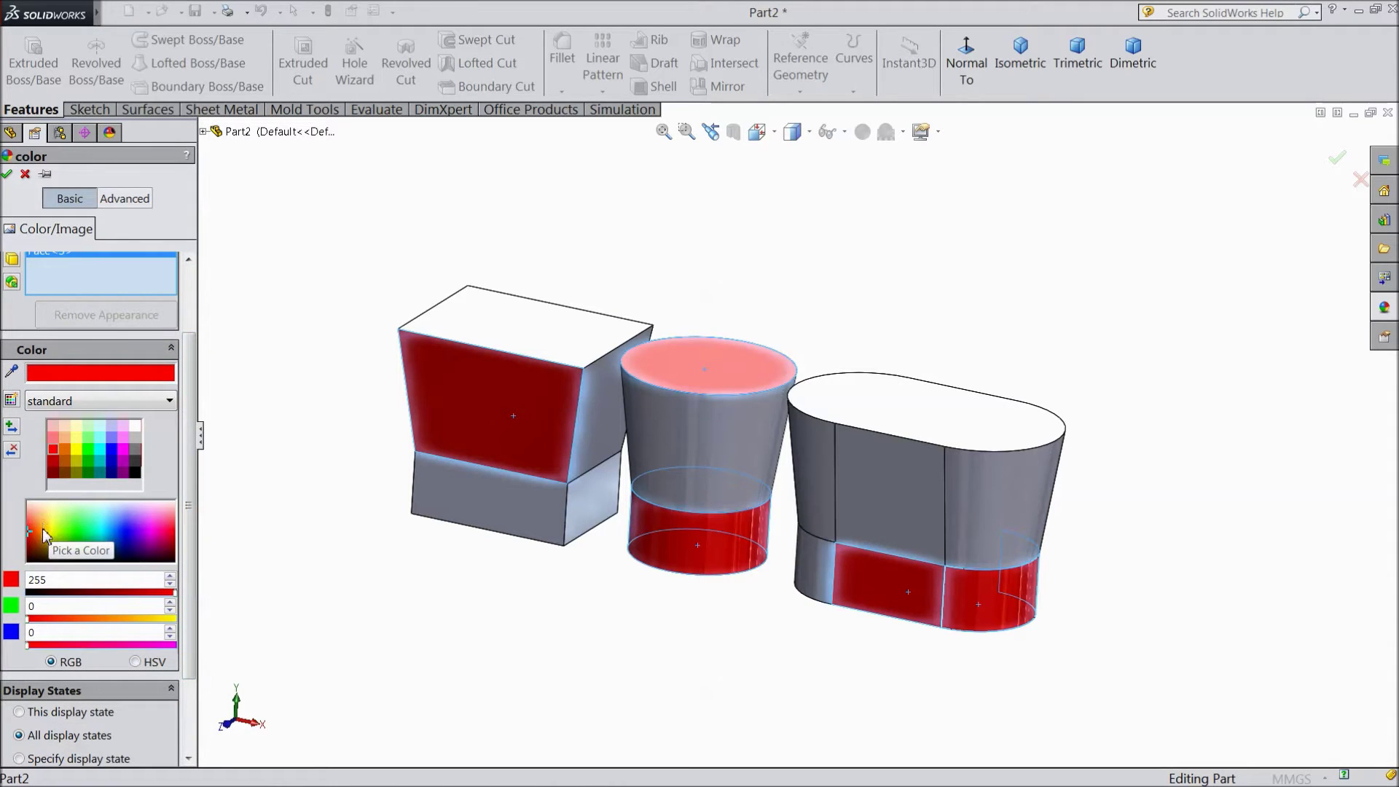
Tint the five faces tan-brown with Red 220, Green 163, Blue 123.
mouse_move(42, 530)
mouse_down()
mouse_move(169, 536)
mouse_move(120, 545)
mouse_move(33, 530)
mouse_up()
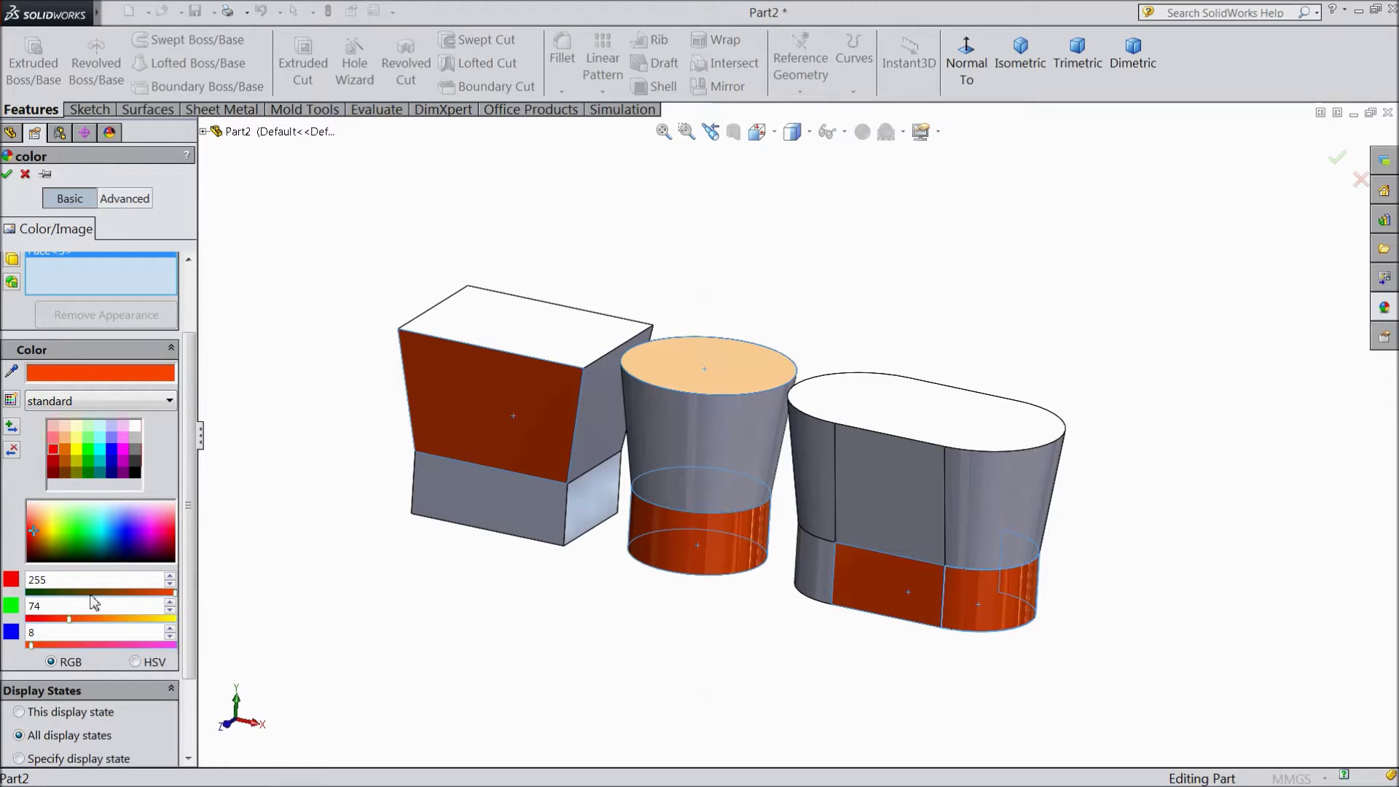
mouse_move(173, 593)
mouse_down()
mouse_move(98, 596)
mouse_move(154, 602)
mouse_up()
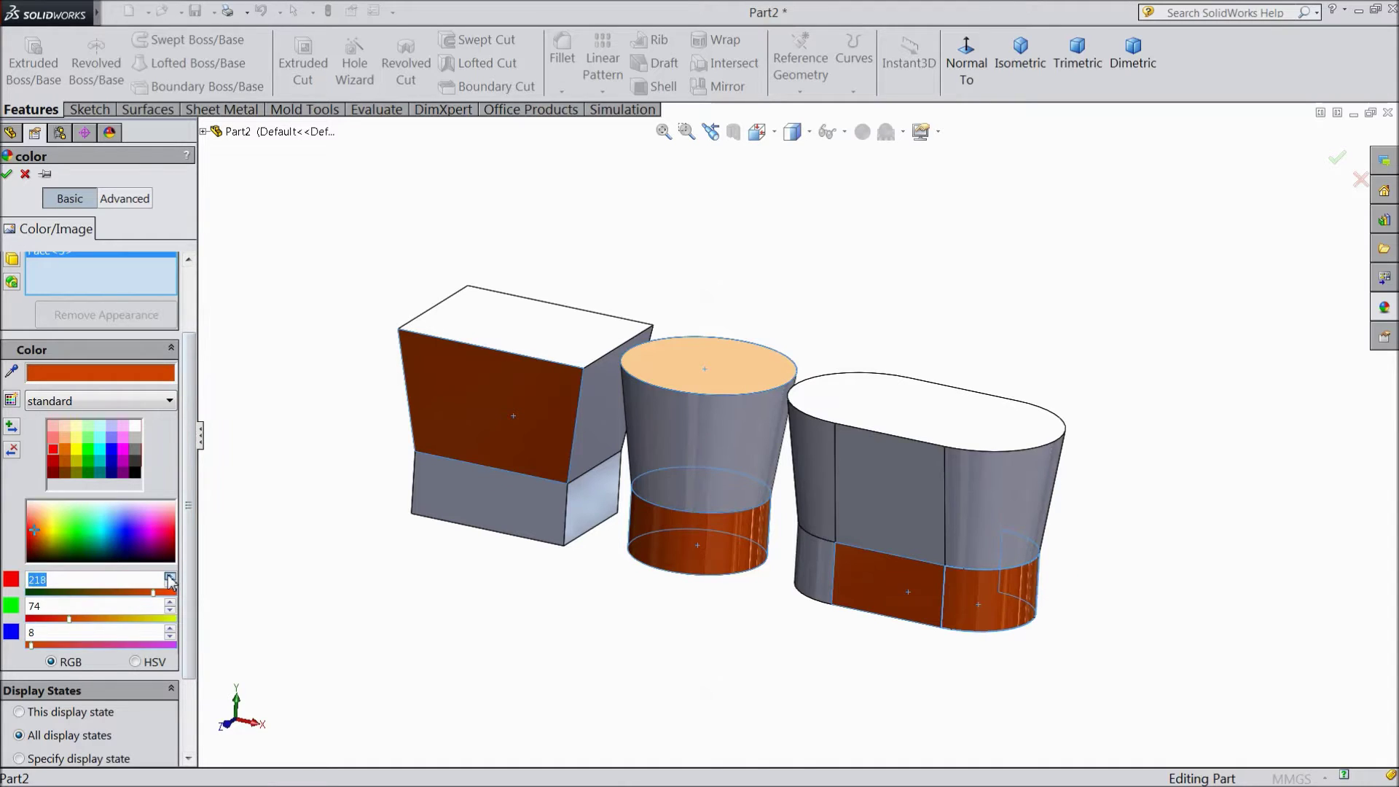
drag(70, 620, 120, 628)
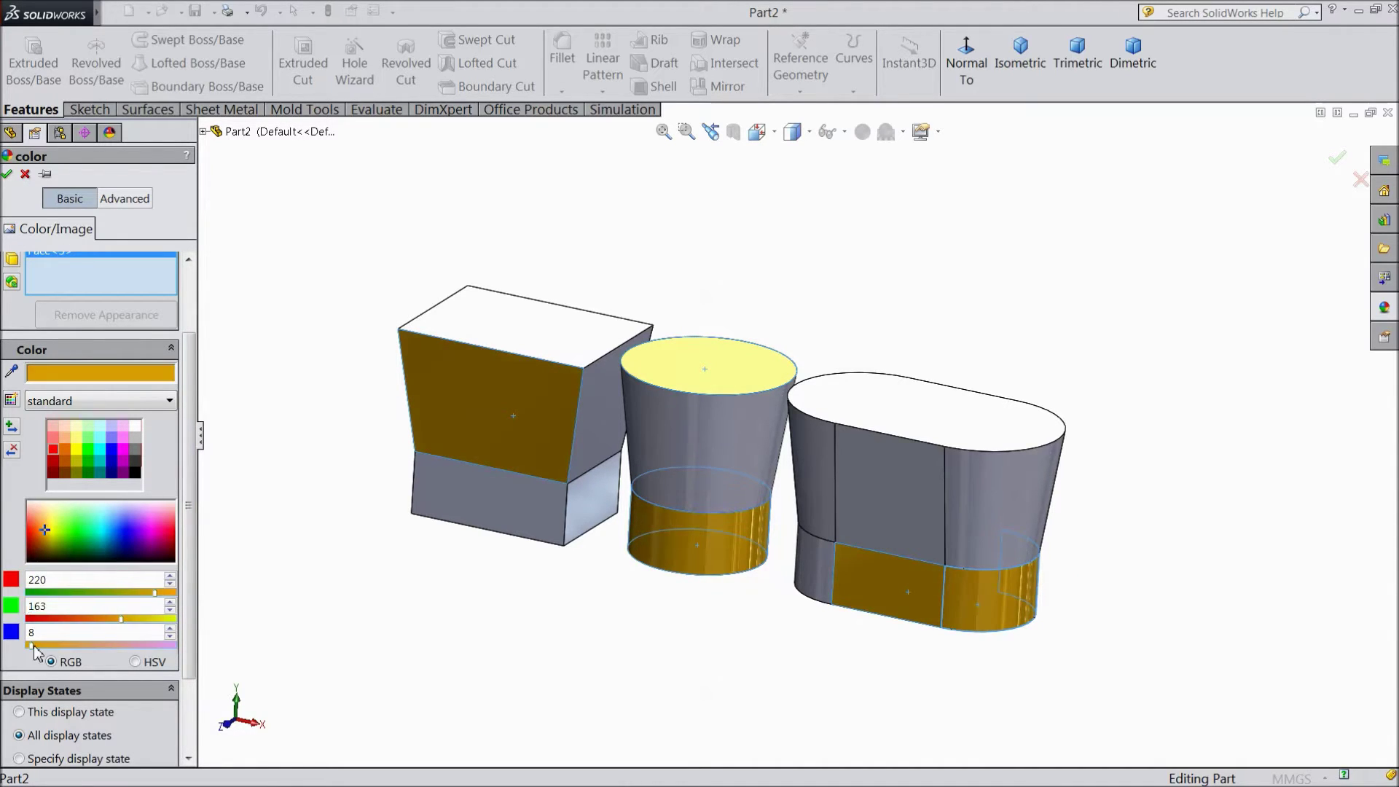
drag(32, 645, 96, 646)
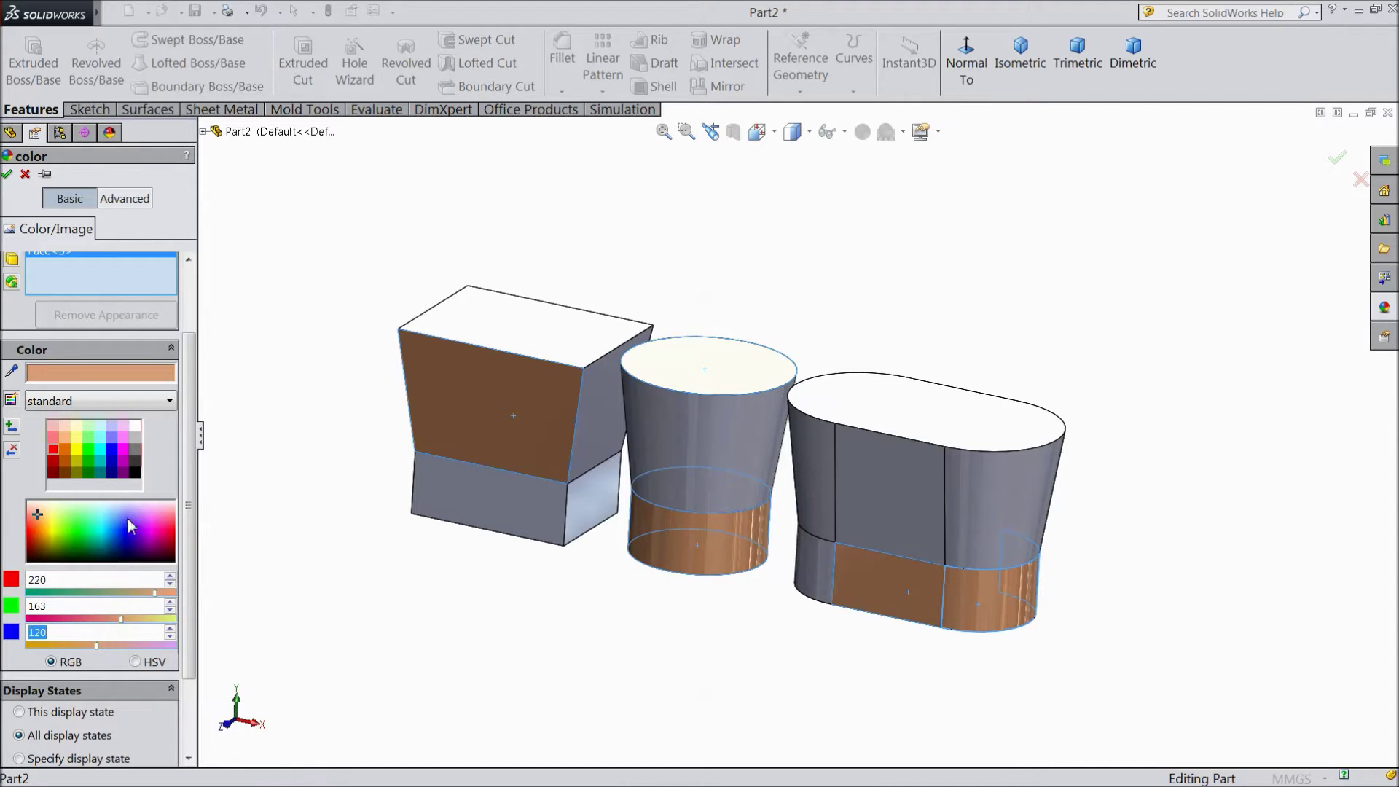
scroll(190, 331, up, 3)
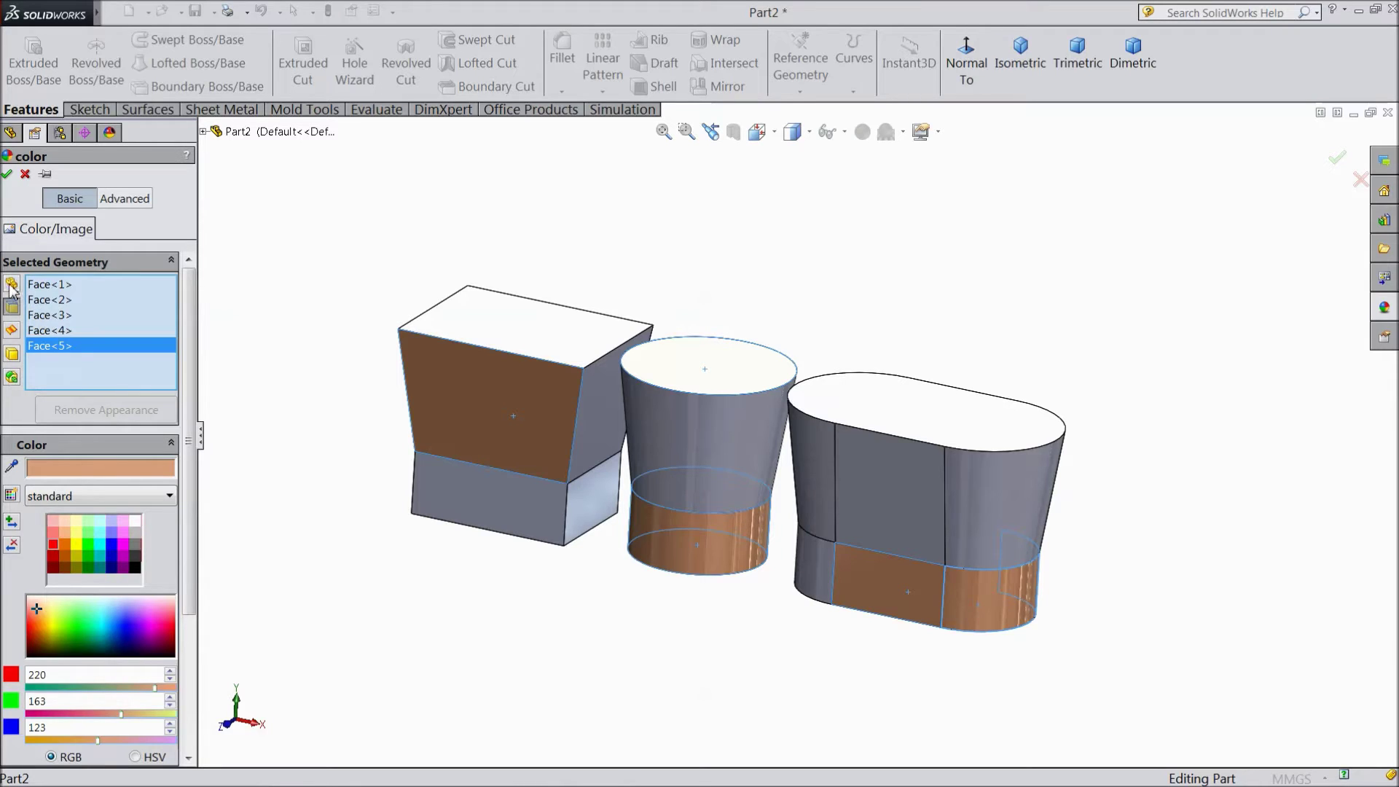
Clear the face selection, switch to body selection and colour the block body red.
right_click(65, 315)
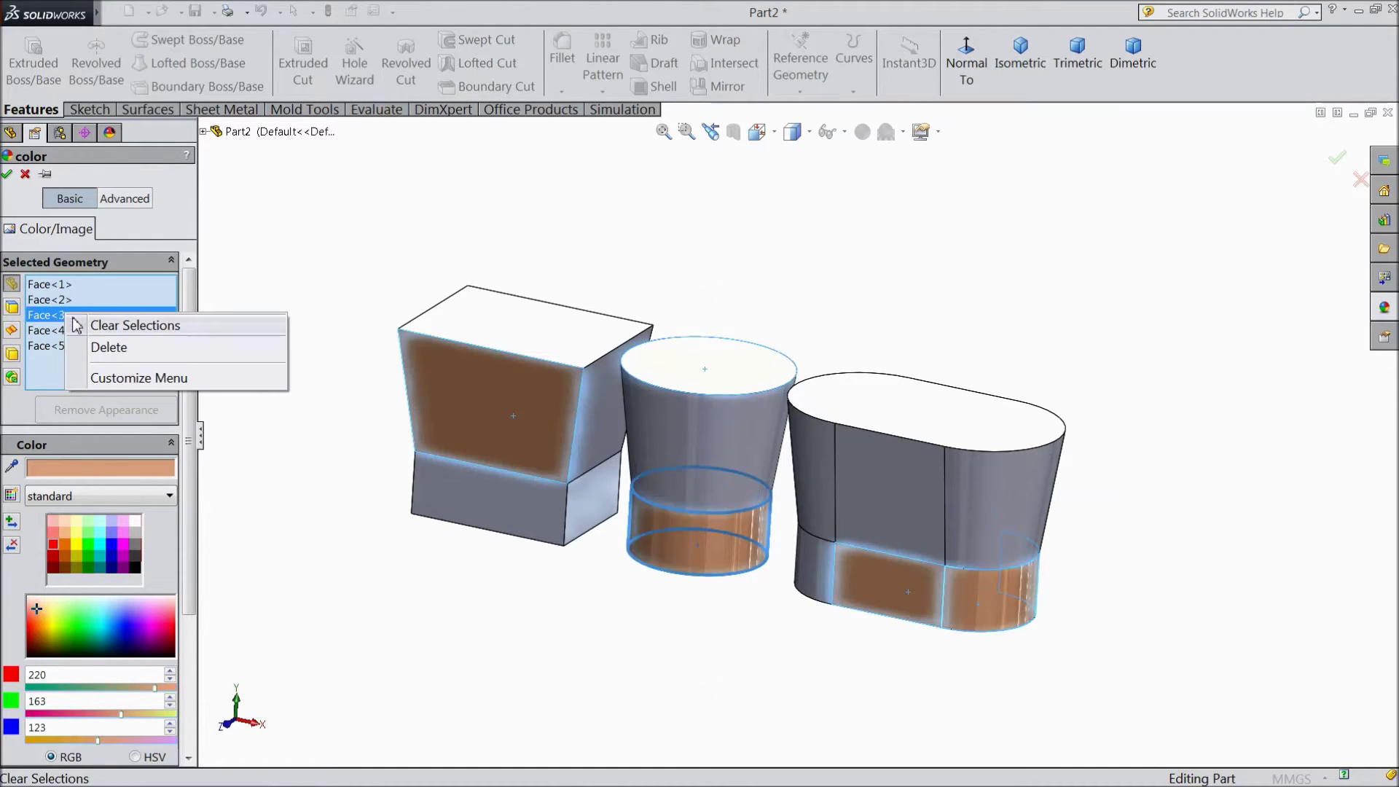
click(134, 325)
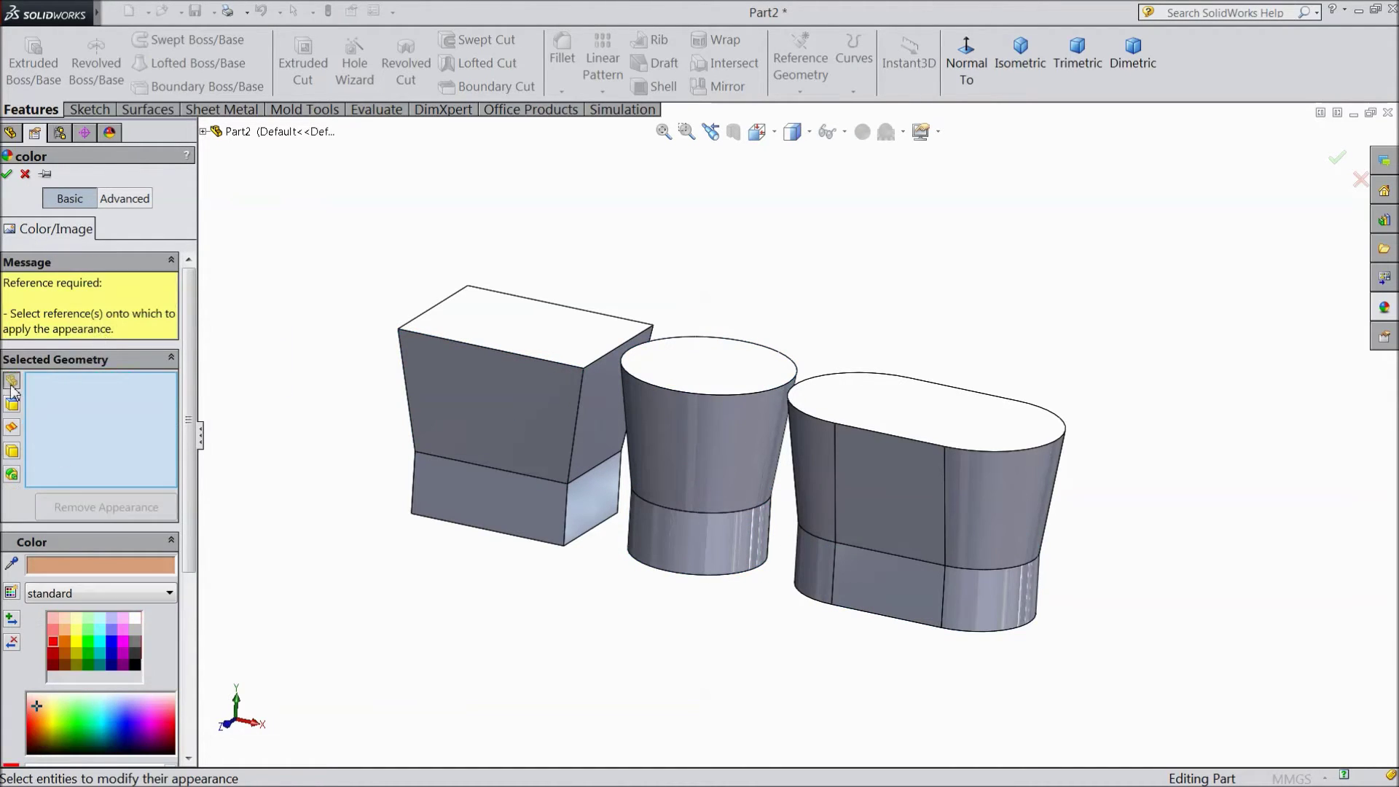
click(12, 454)
click(554, 421)
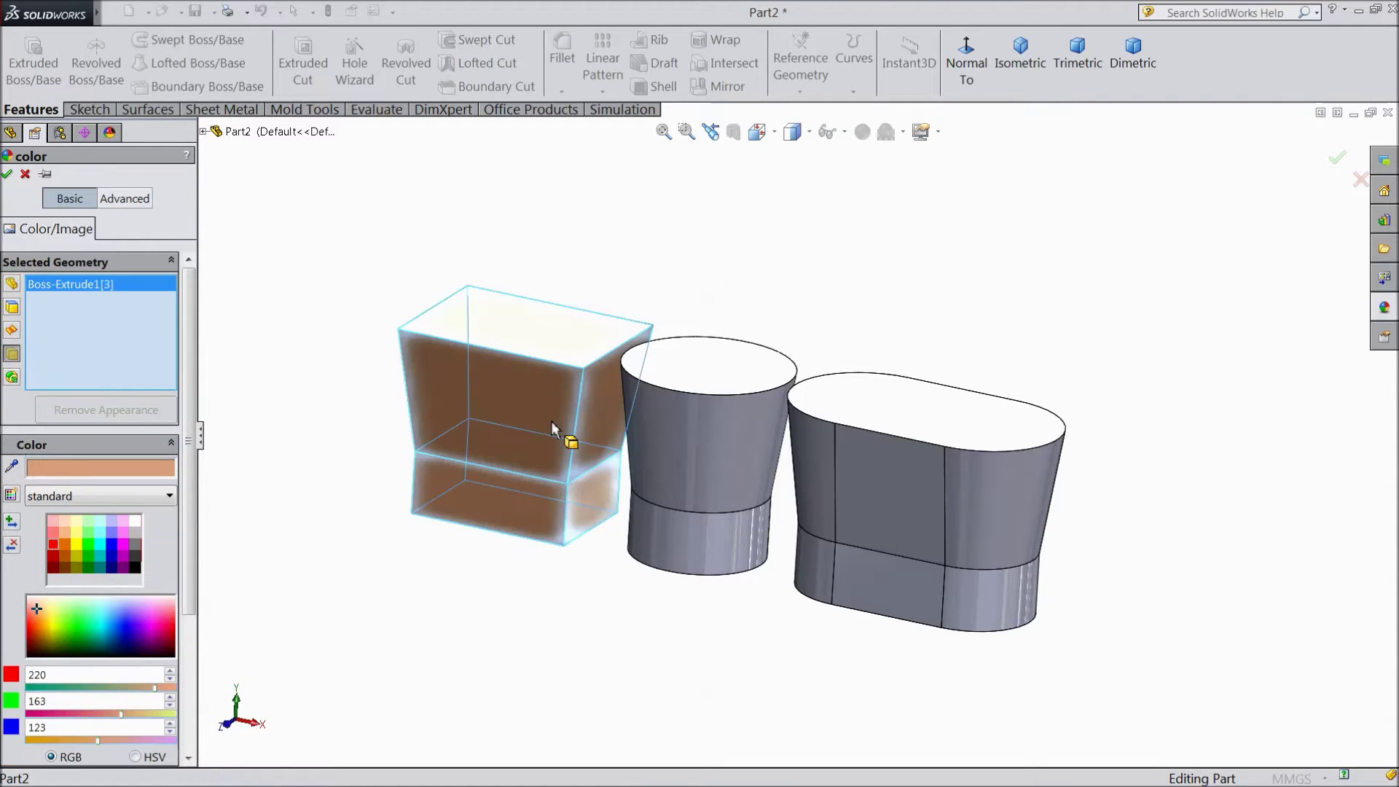
click(54, 545)
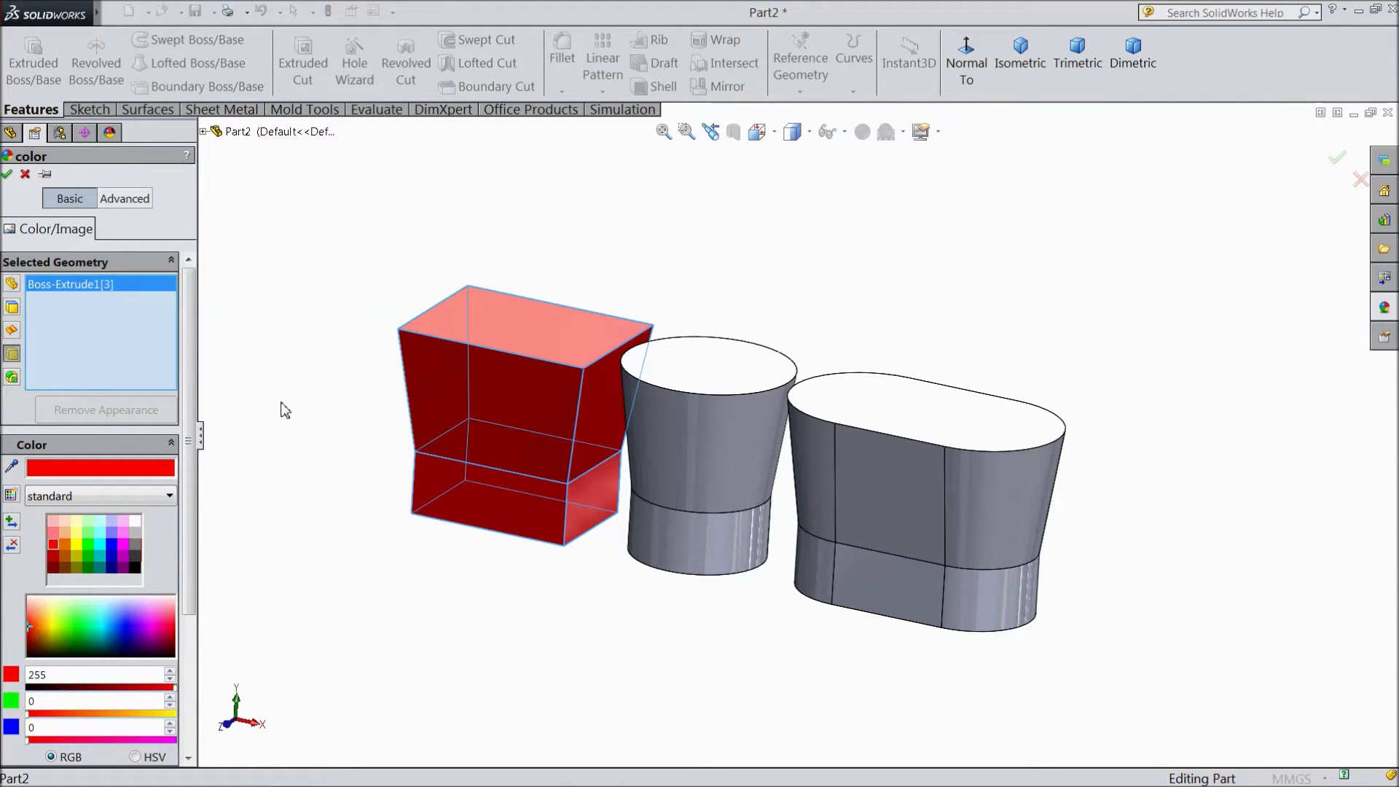
Add the oval body and colour both it and the block bright green.
mouse_move(295, 382)
middle_down()
mouse_move(400, 406)
mouse_move(290, 374)
middle_up()
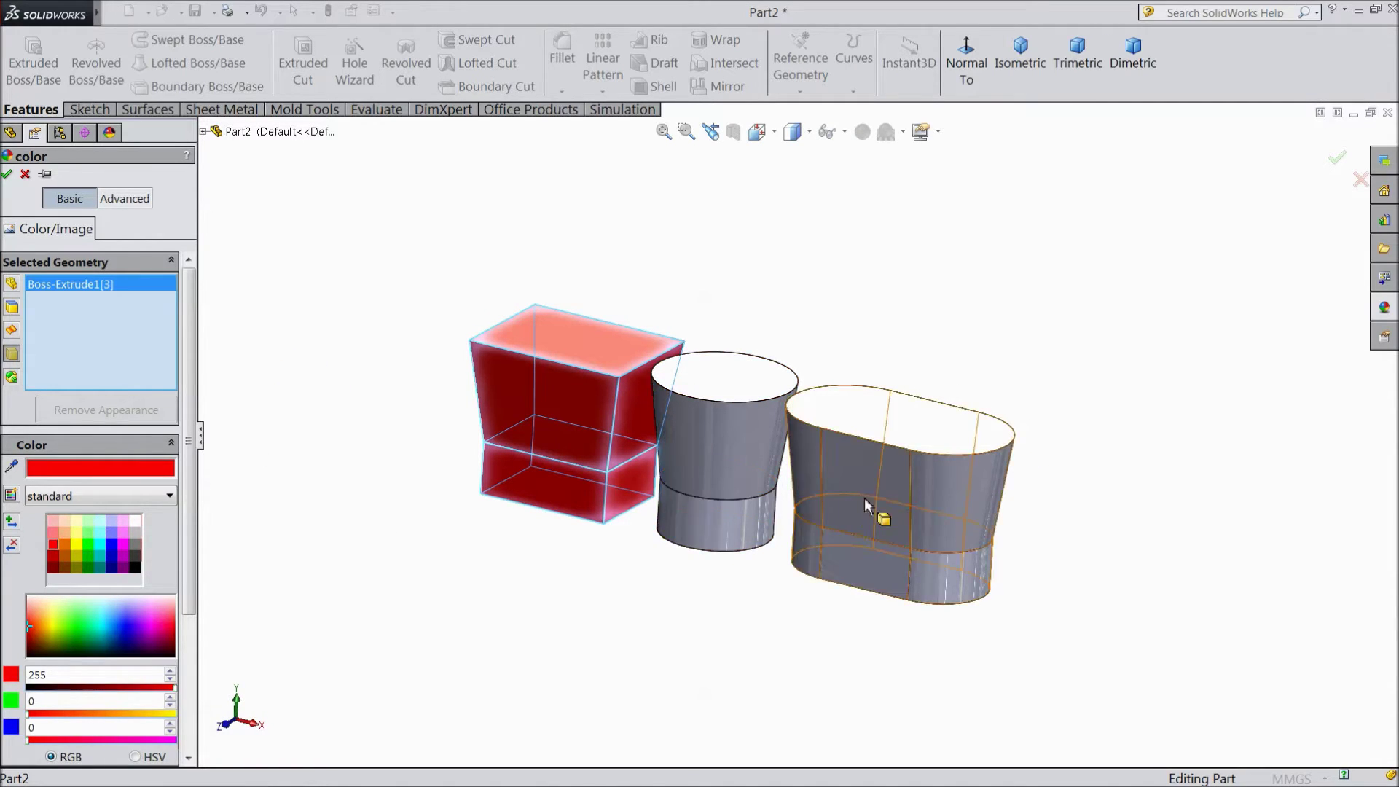
click(884, 503)
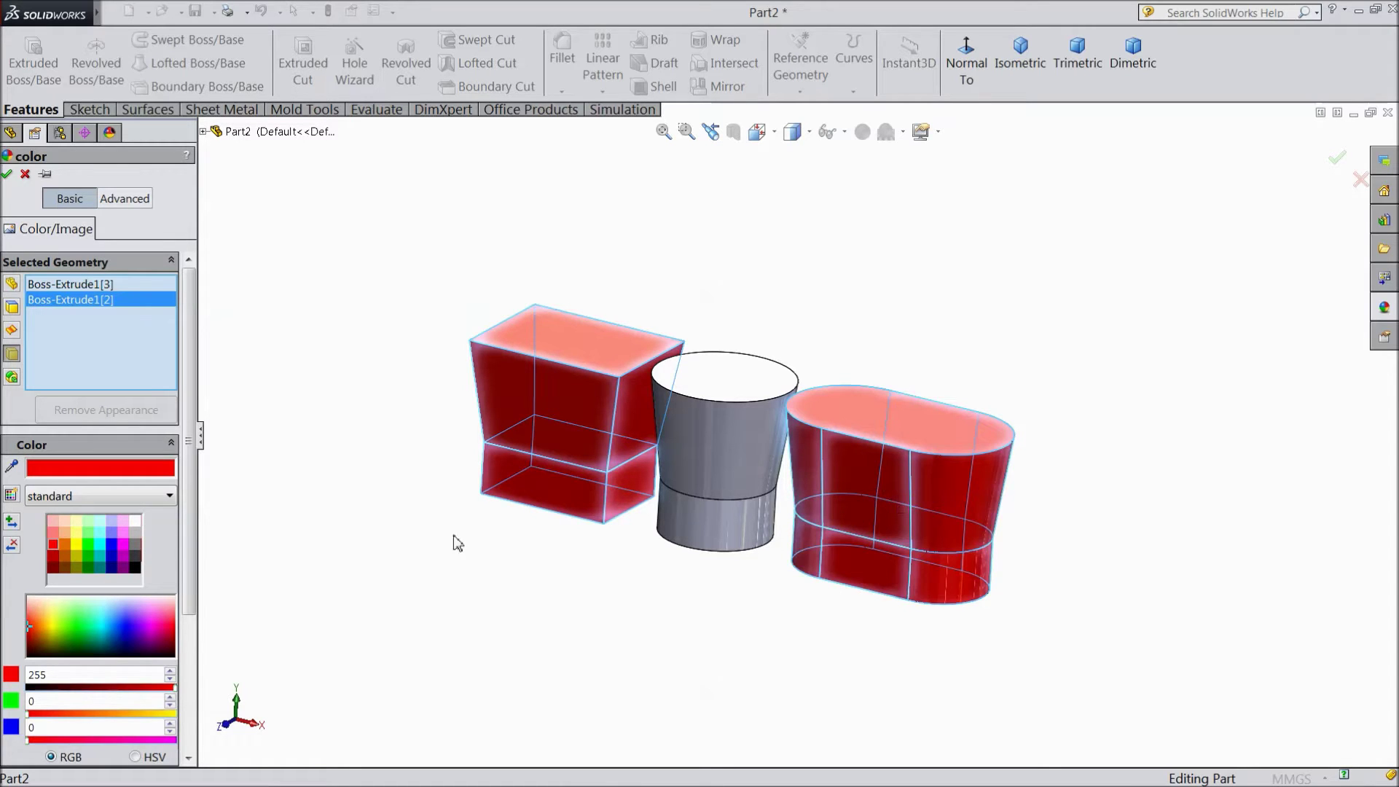
click(92, 544)
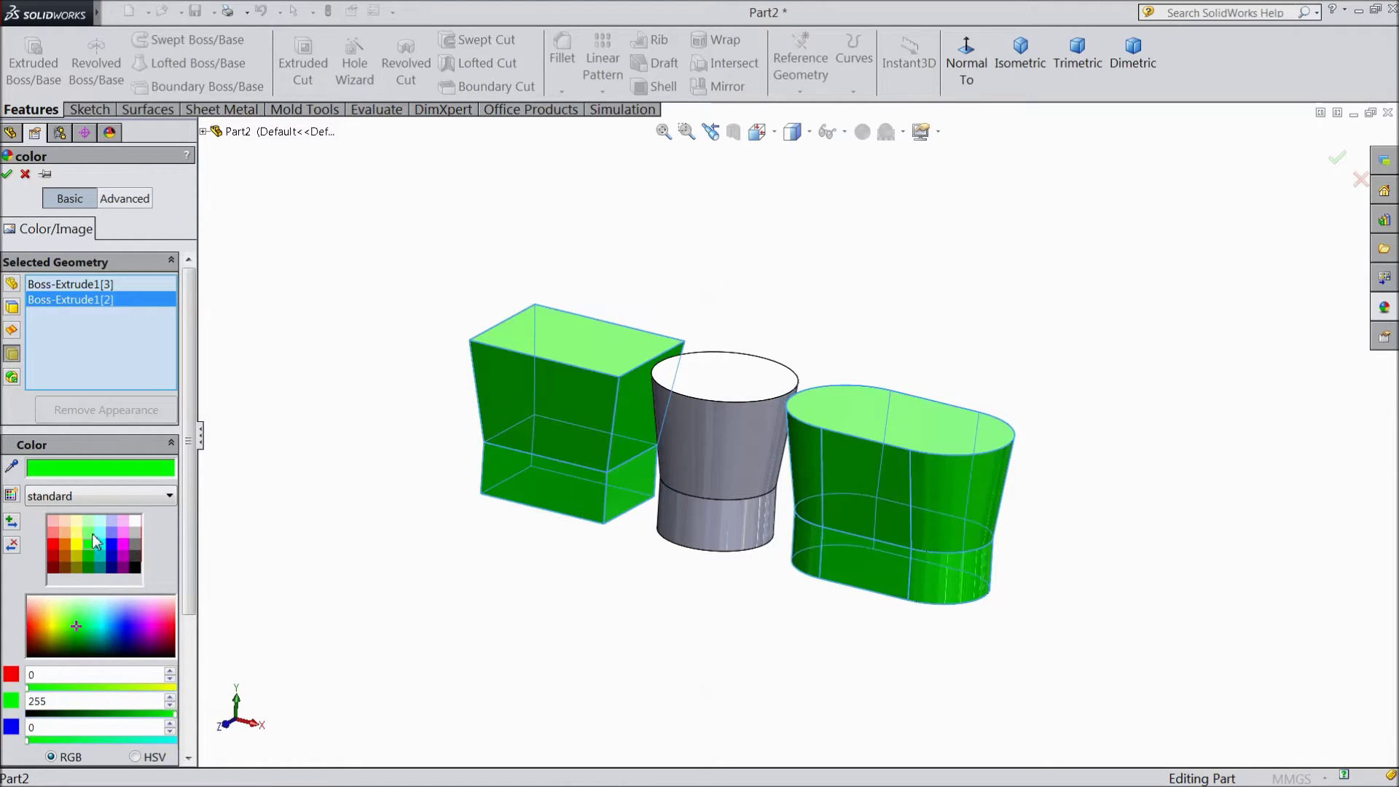
middle_drag(372, 524, 362, 559)
scroll(653, 499, down, 2)
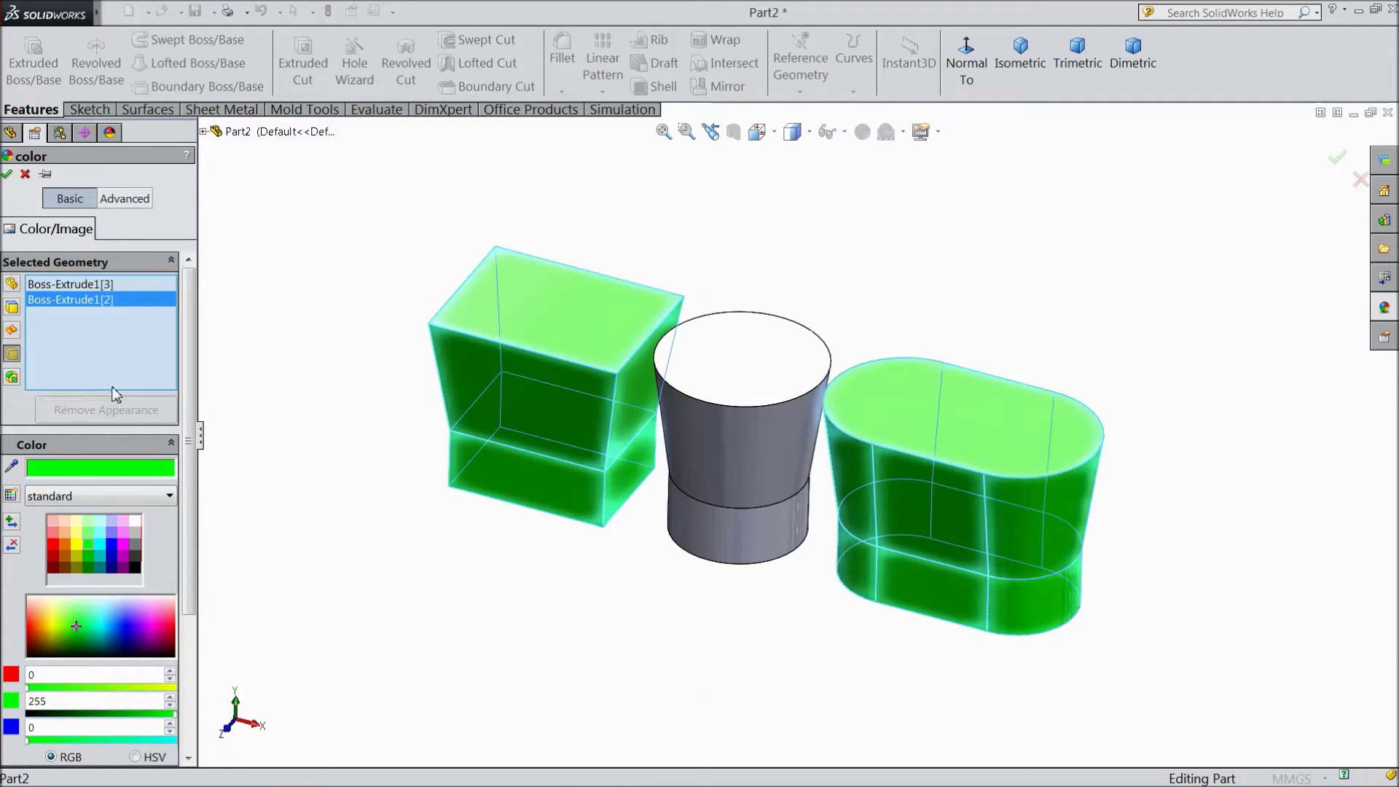
Set mid grey, clear the chosen bodies and confirm the colour edit with OK.
click(135, 549)
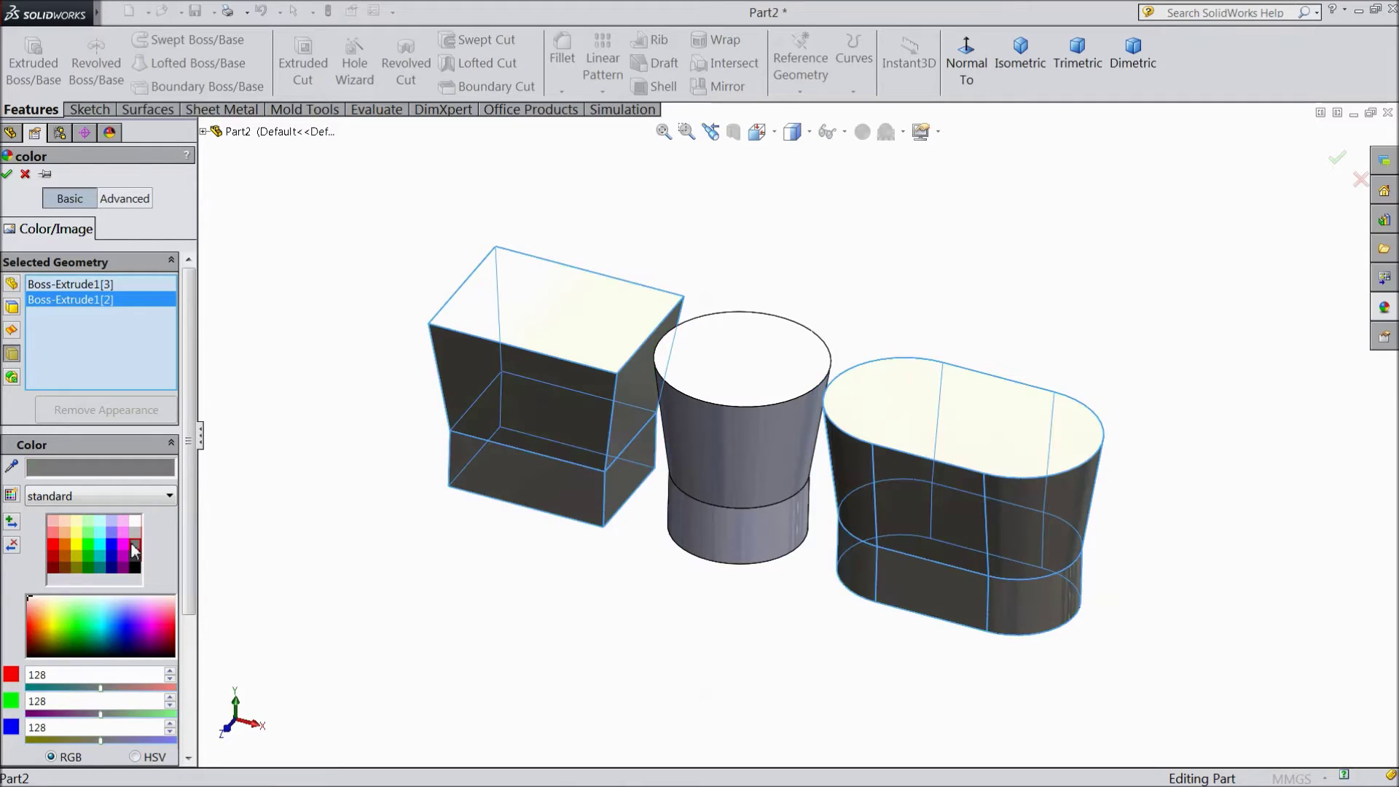
click(741, 456)
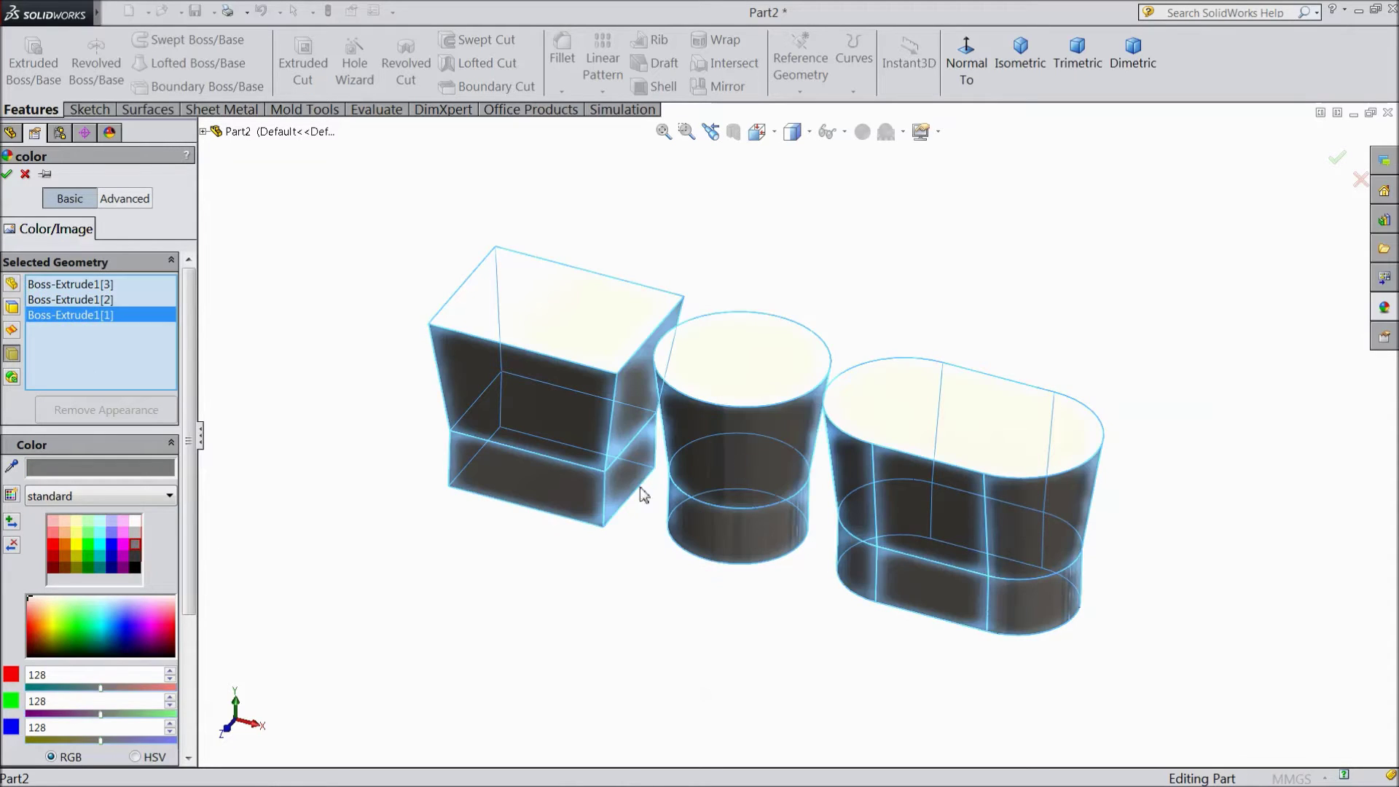
right_click(76, 310)
click(126, 316)
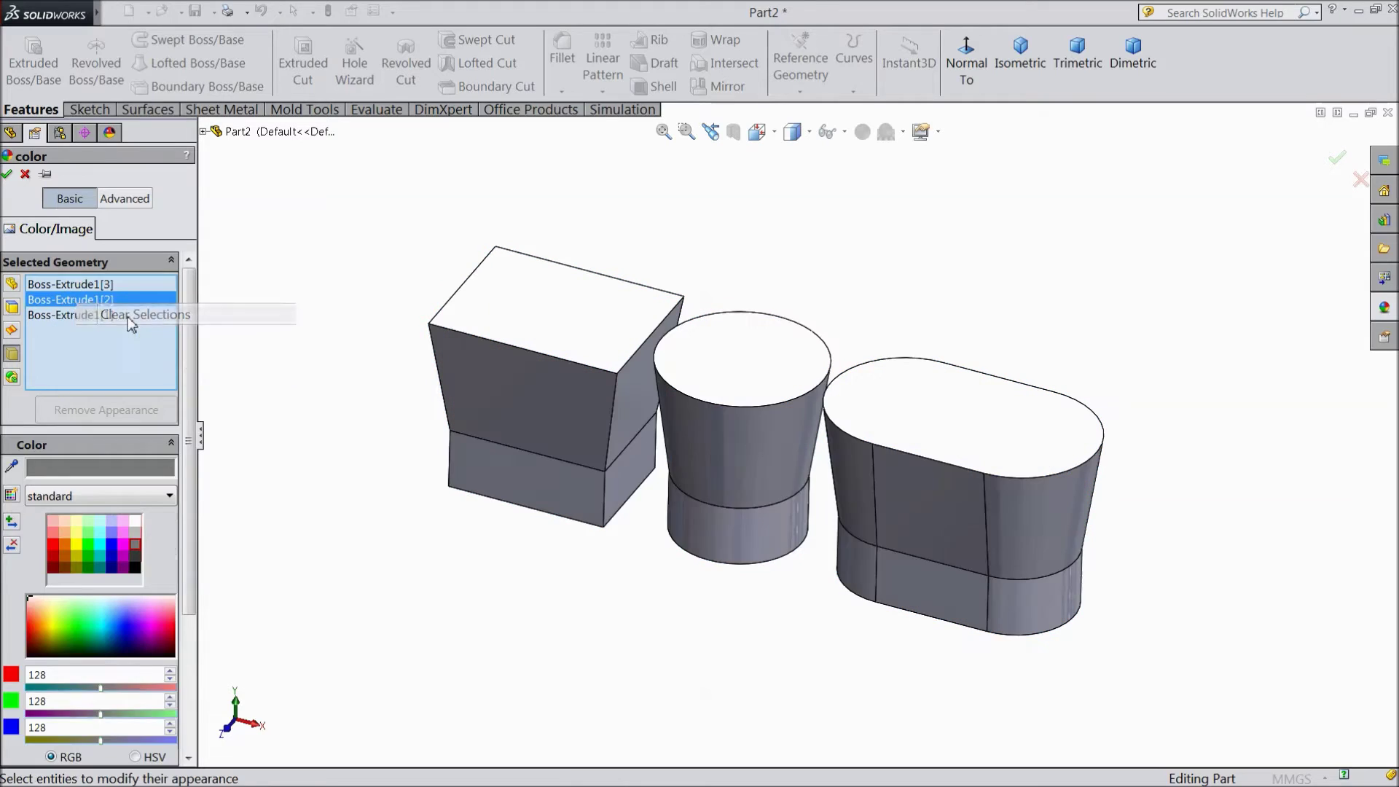
click(9, 178)
Orbit the model to a low front view and back, then show the Appearances, Scenes and Decals pane.
middle_drag(734, 400, 1006, 300)
scroll(794, 444, down, 3)
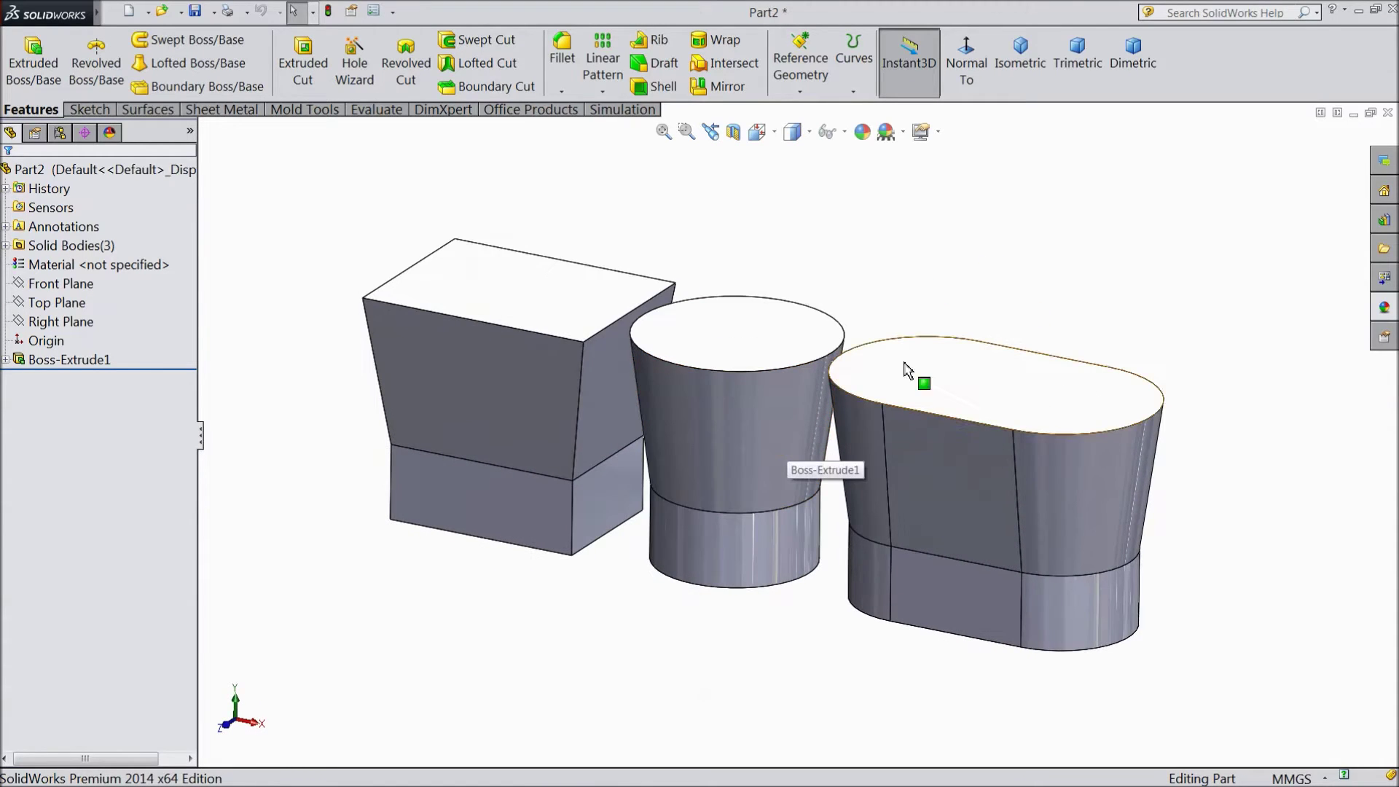
middle_drag(906, 369, 915, 285)
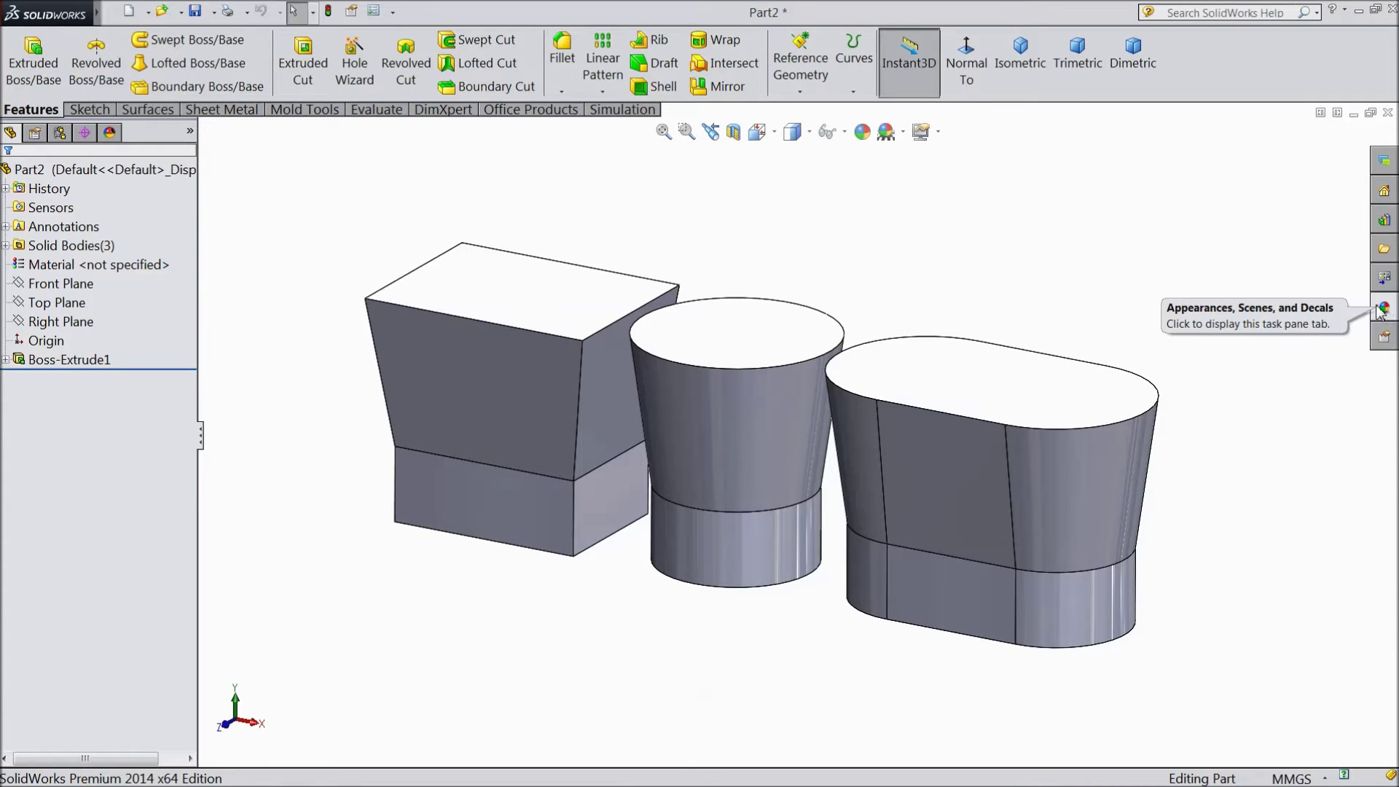
click(1385, 311)
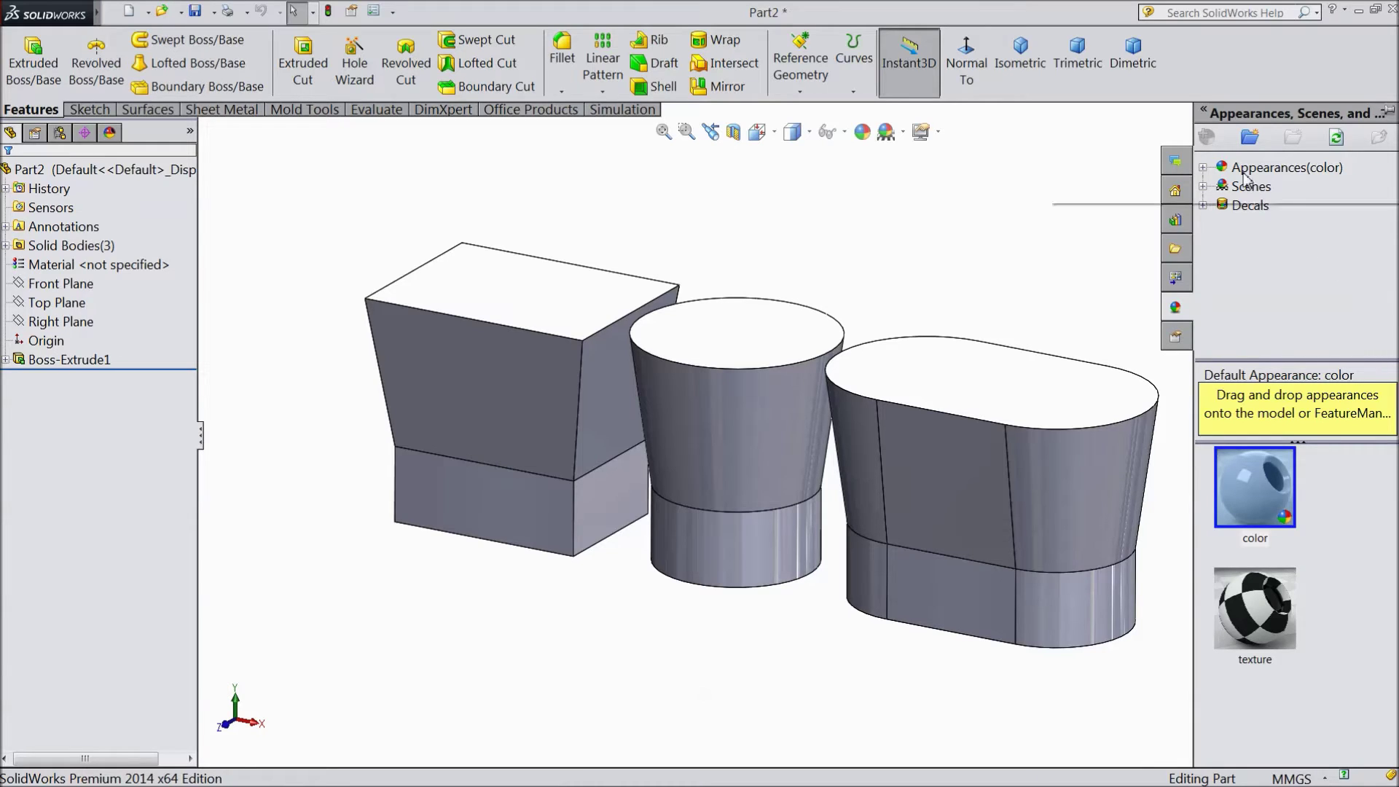
Browse the appearance library to Plastic > High Gloss swatches.
click(1203, 170)
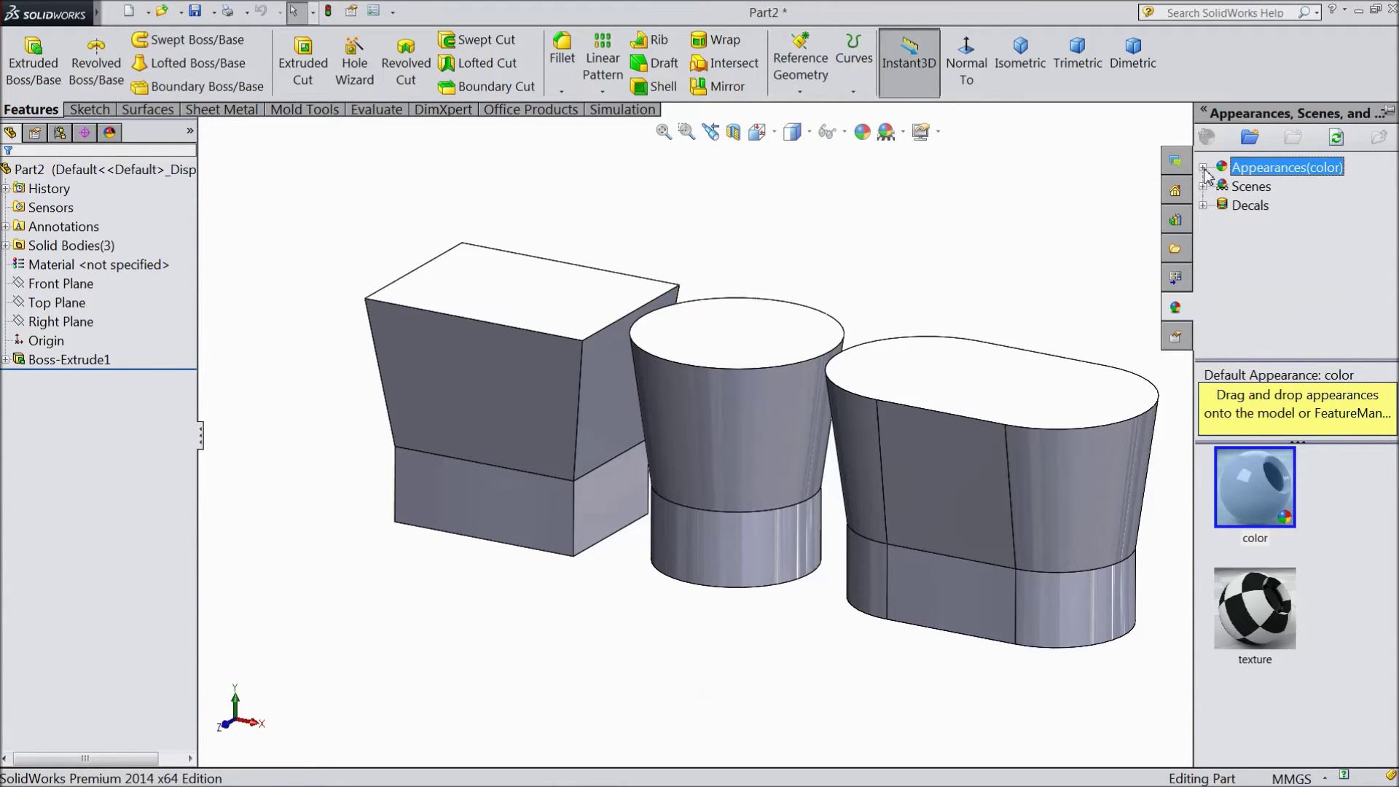
click(1203, 168)
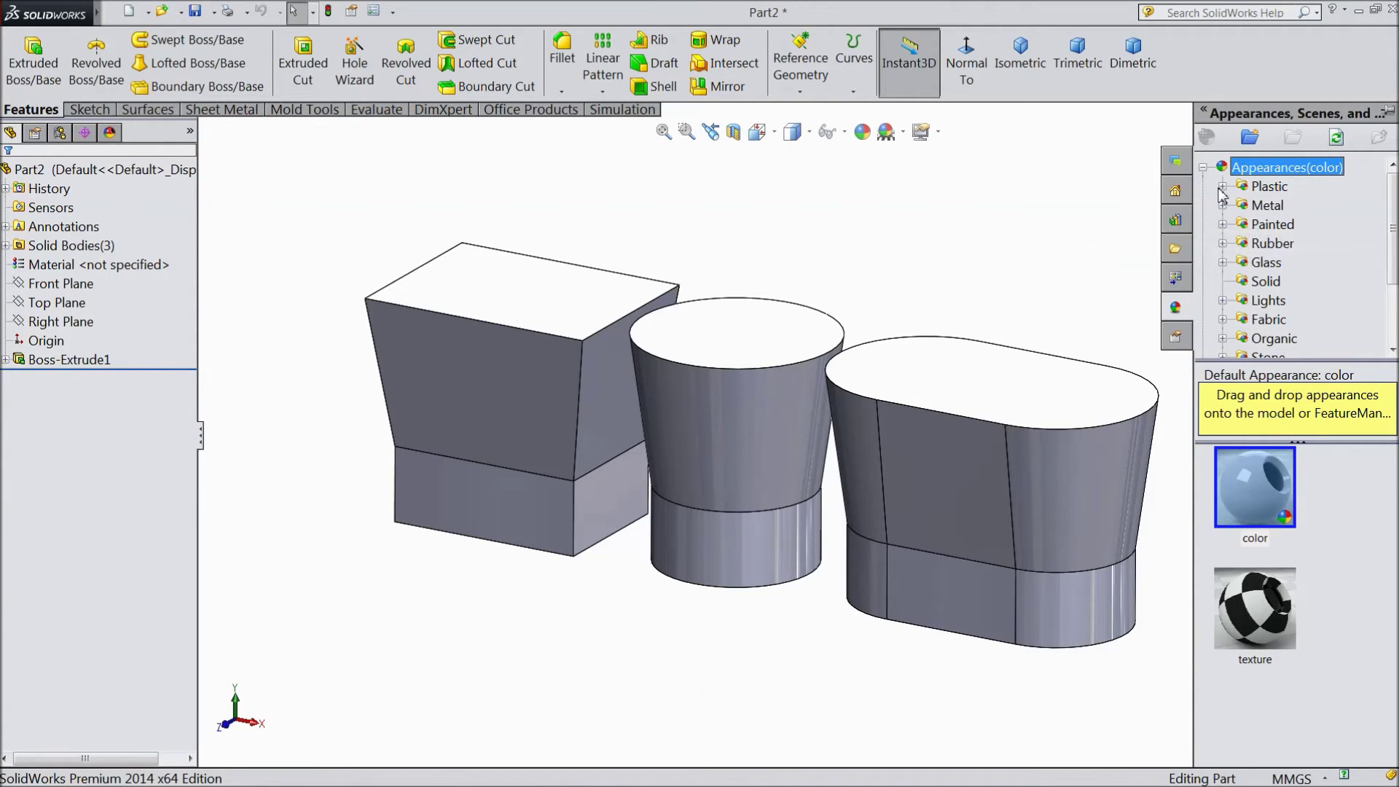
click(1269, 187)
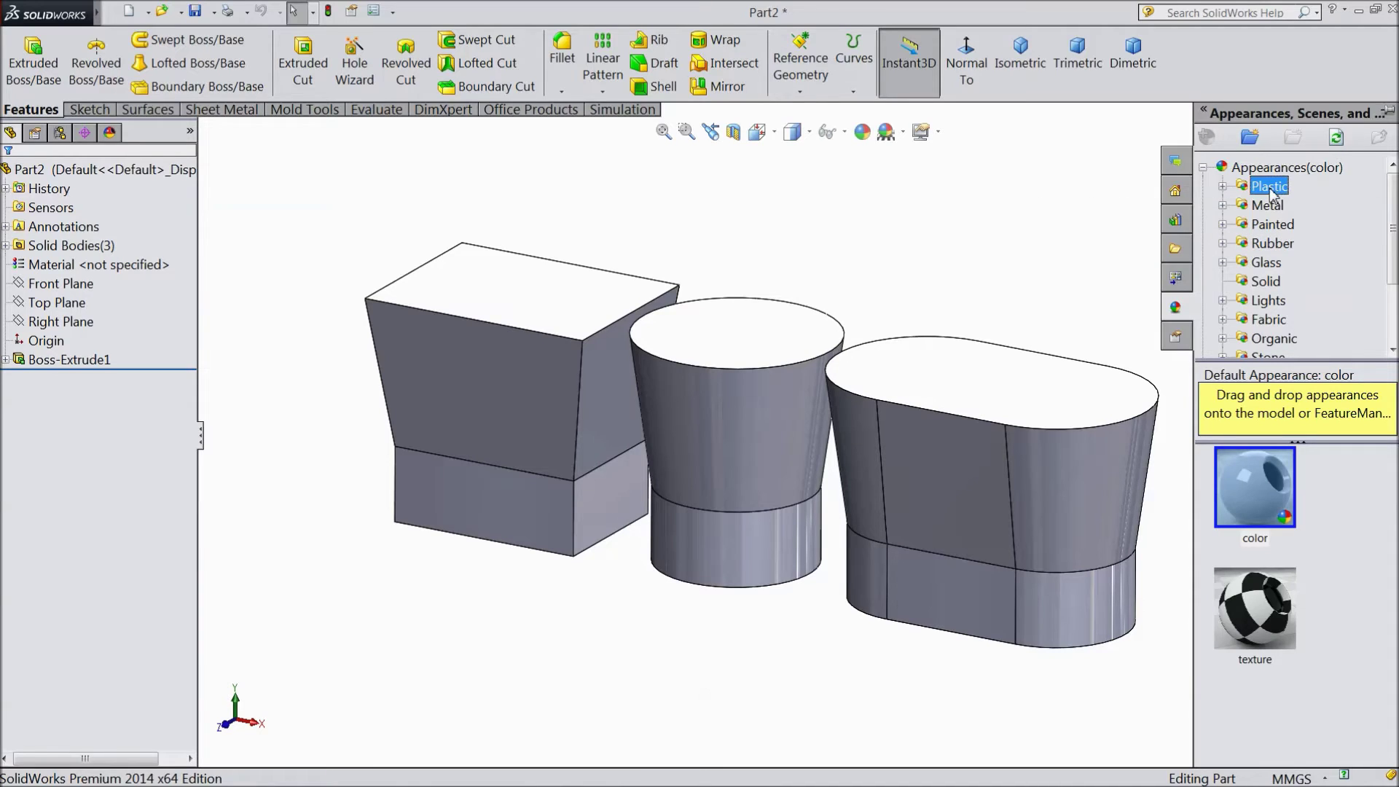
click(1223, 187)
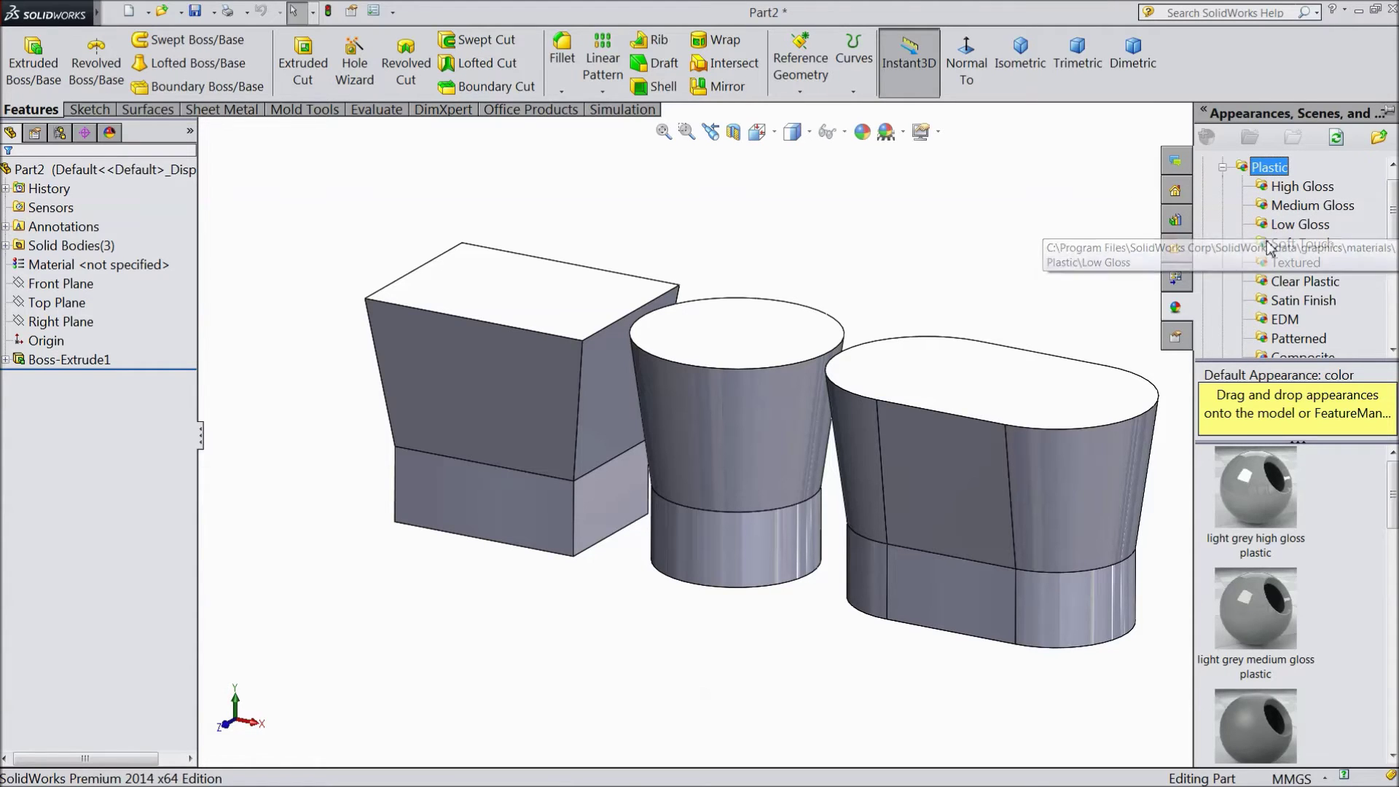
click(1297, 191)
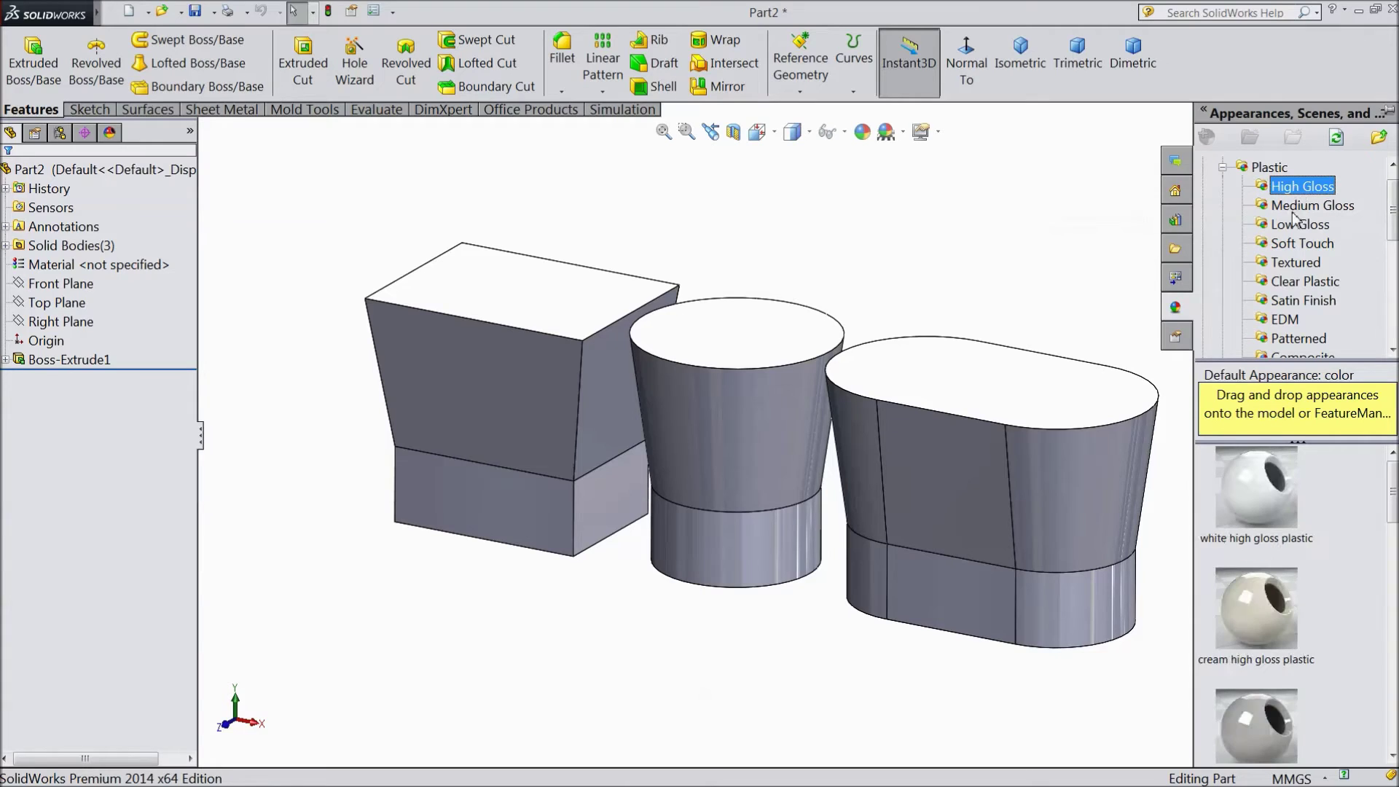
drag(1297, 196, 1110, 376)
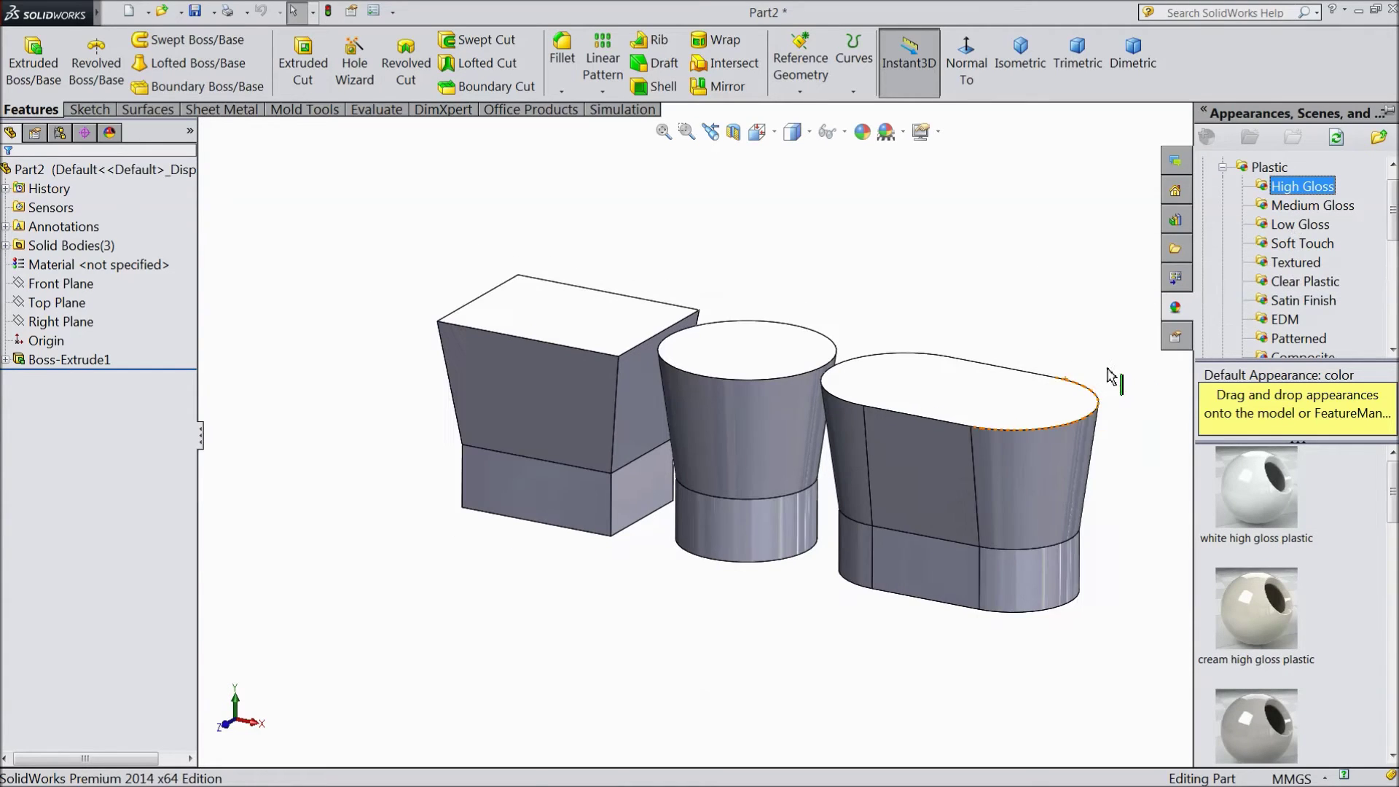
Apply red high gloss plastic to the whole part.
click(920, 488)
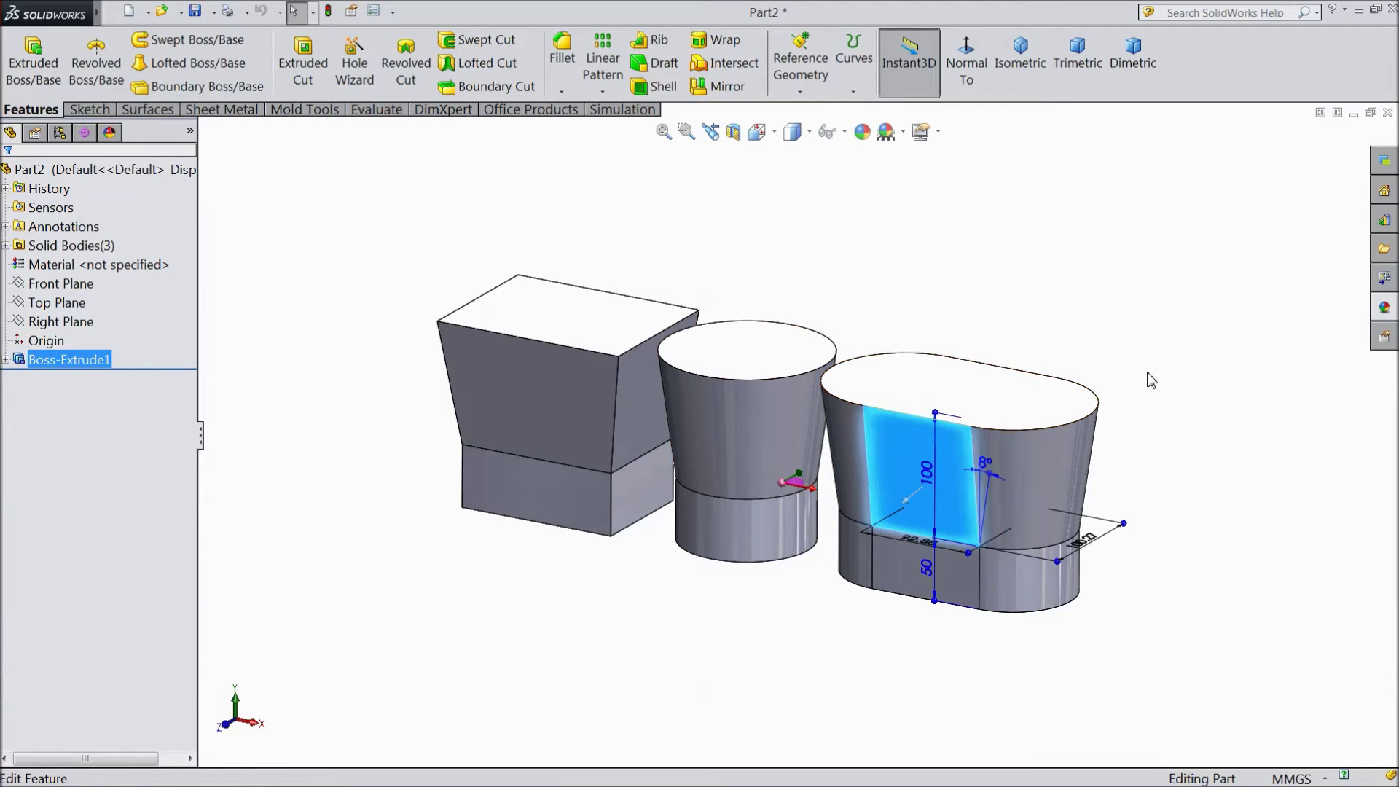
drag(1154, 361, 863, 642)
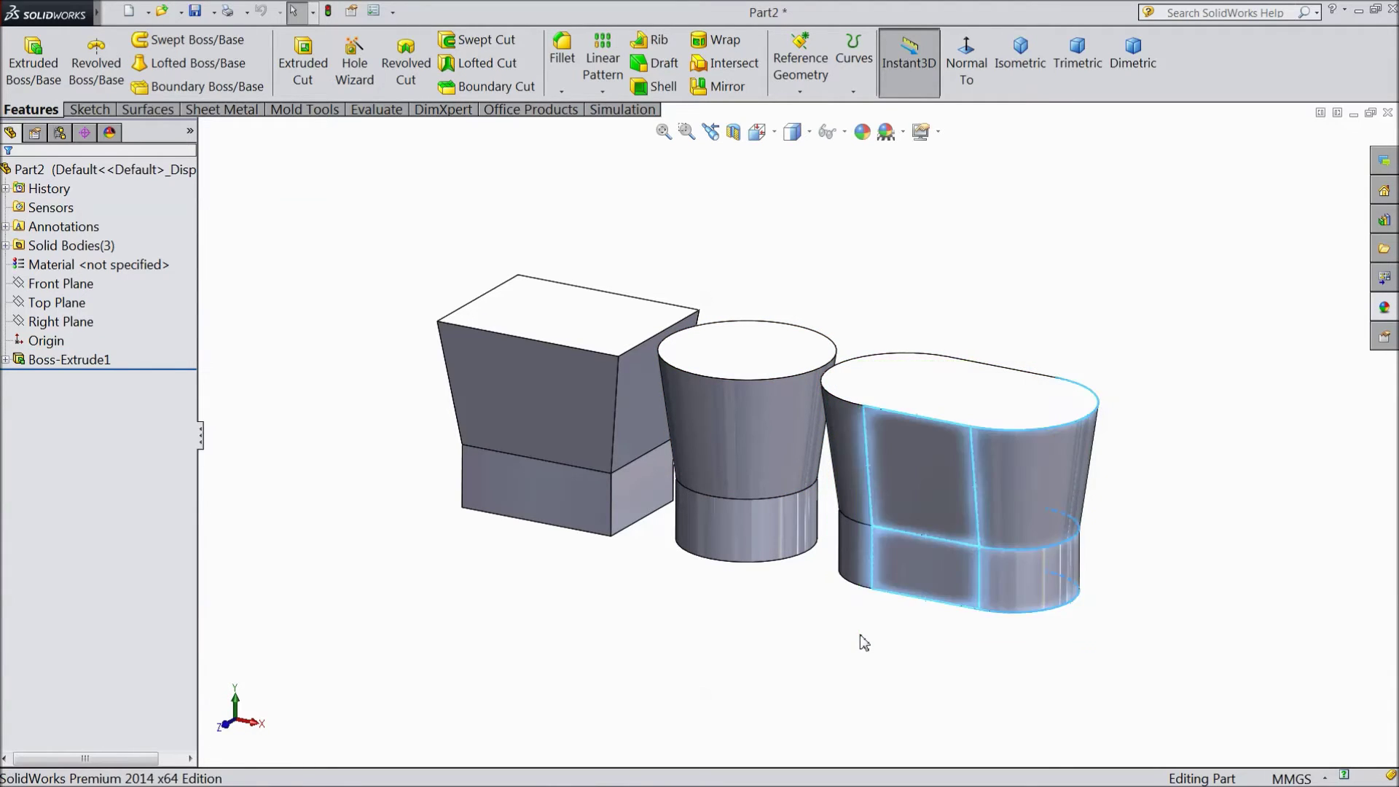
click(1384, 313)
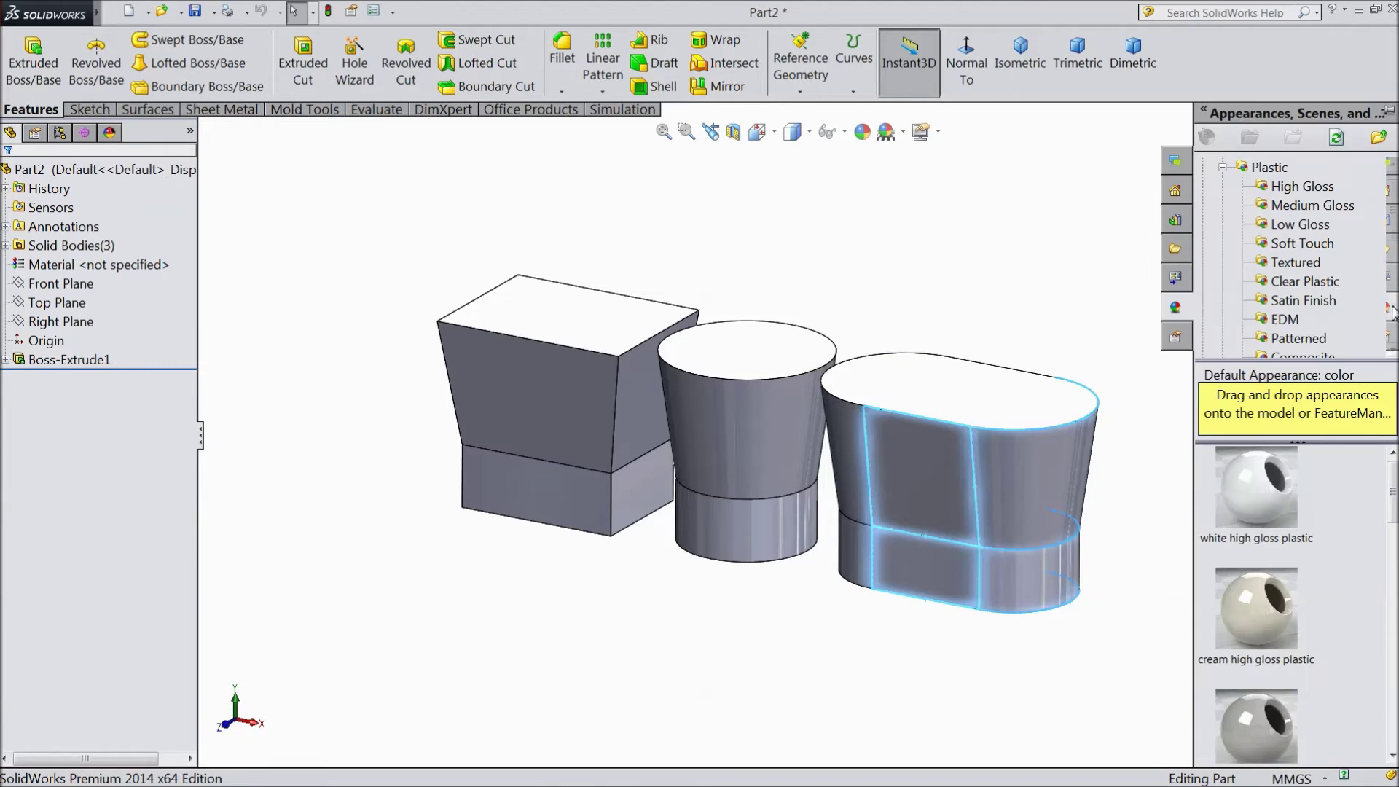
scroll(1268, 554, down, 5)
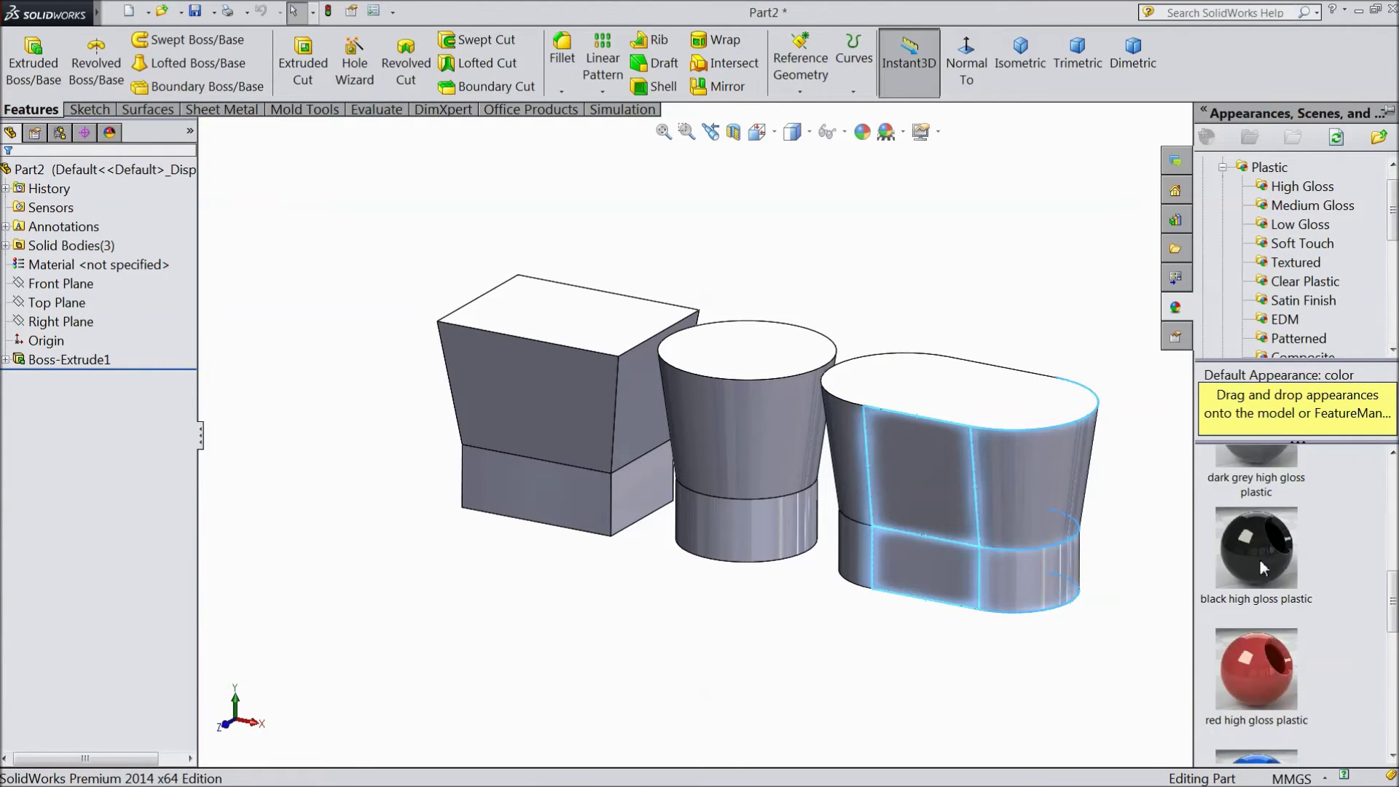
click(1273, 679)
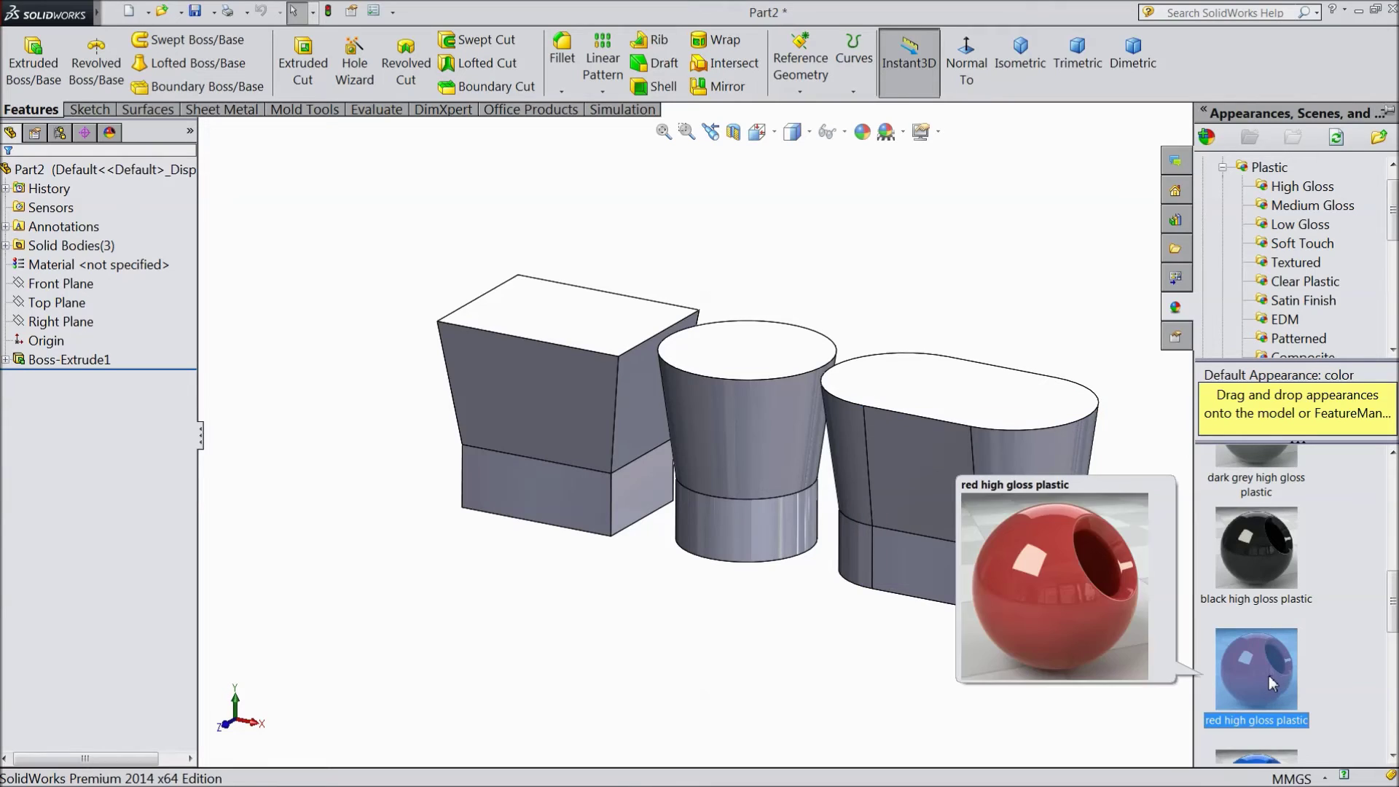
double_click(1271, 677)
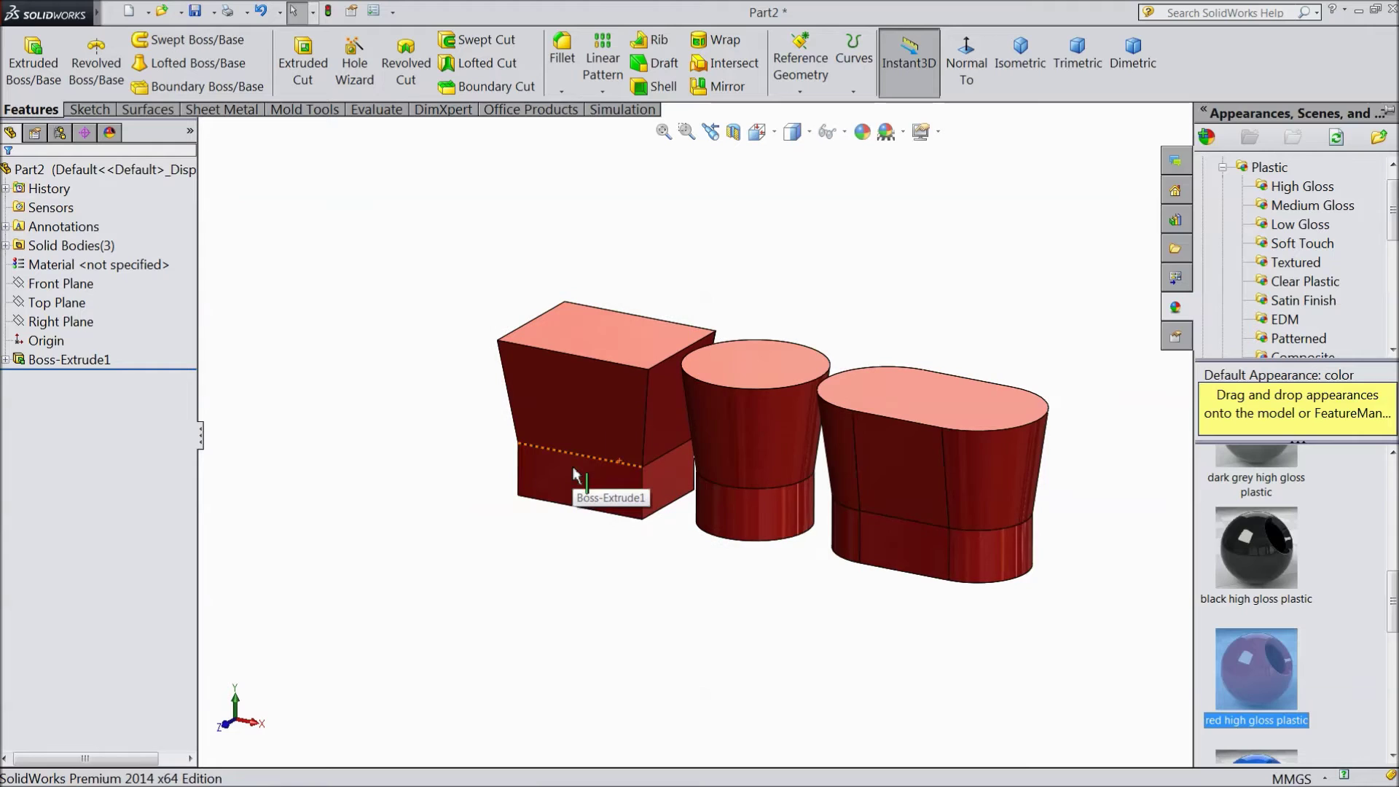
Apply green high gloss plastic, turning the block and cylinder green.
scroll(983, 453, up, 2)
click(702, 593)
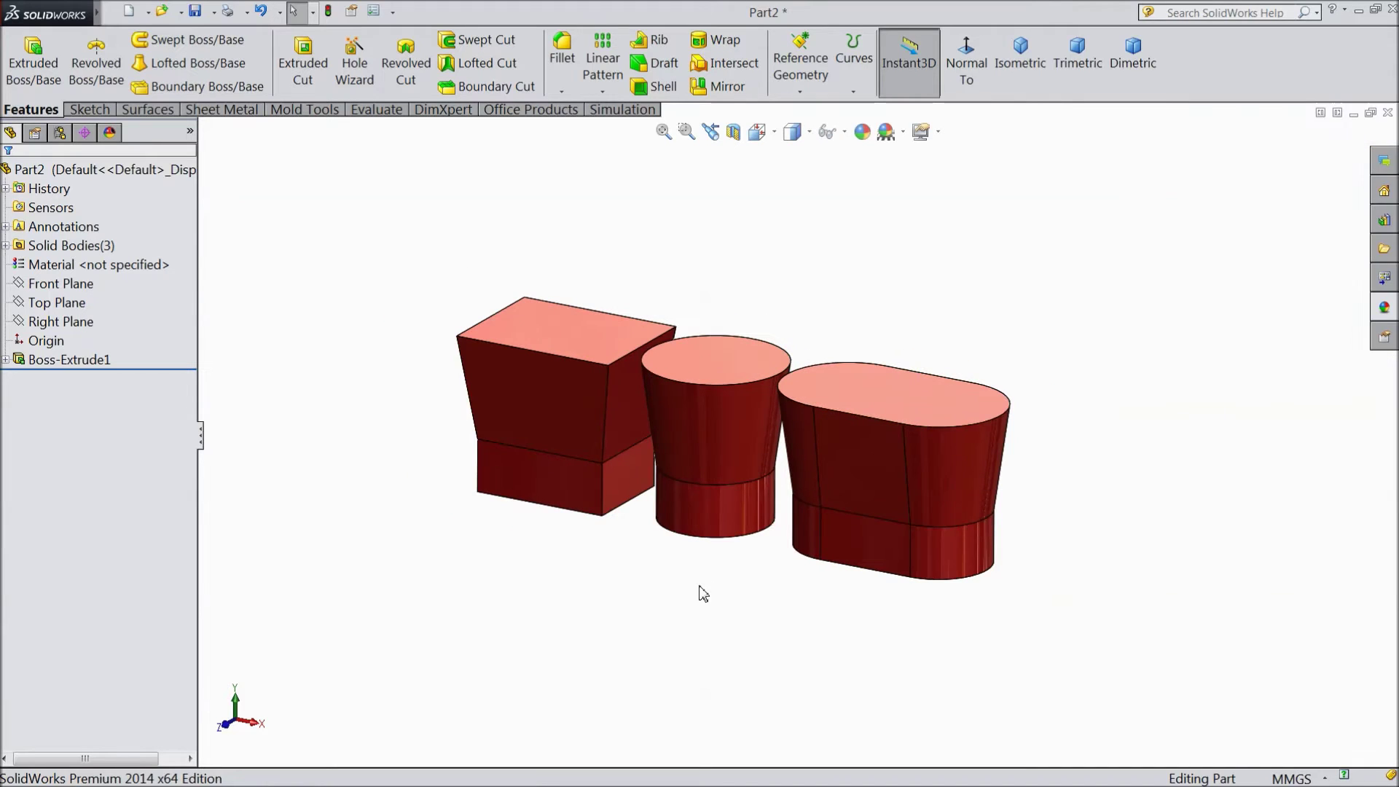
click(873, 477)
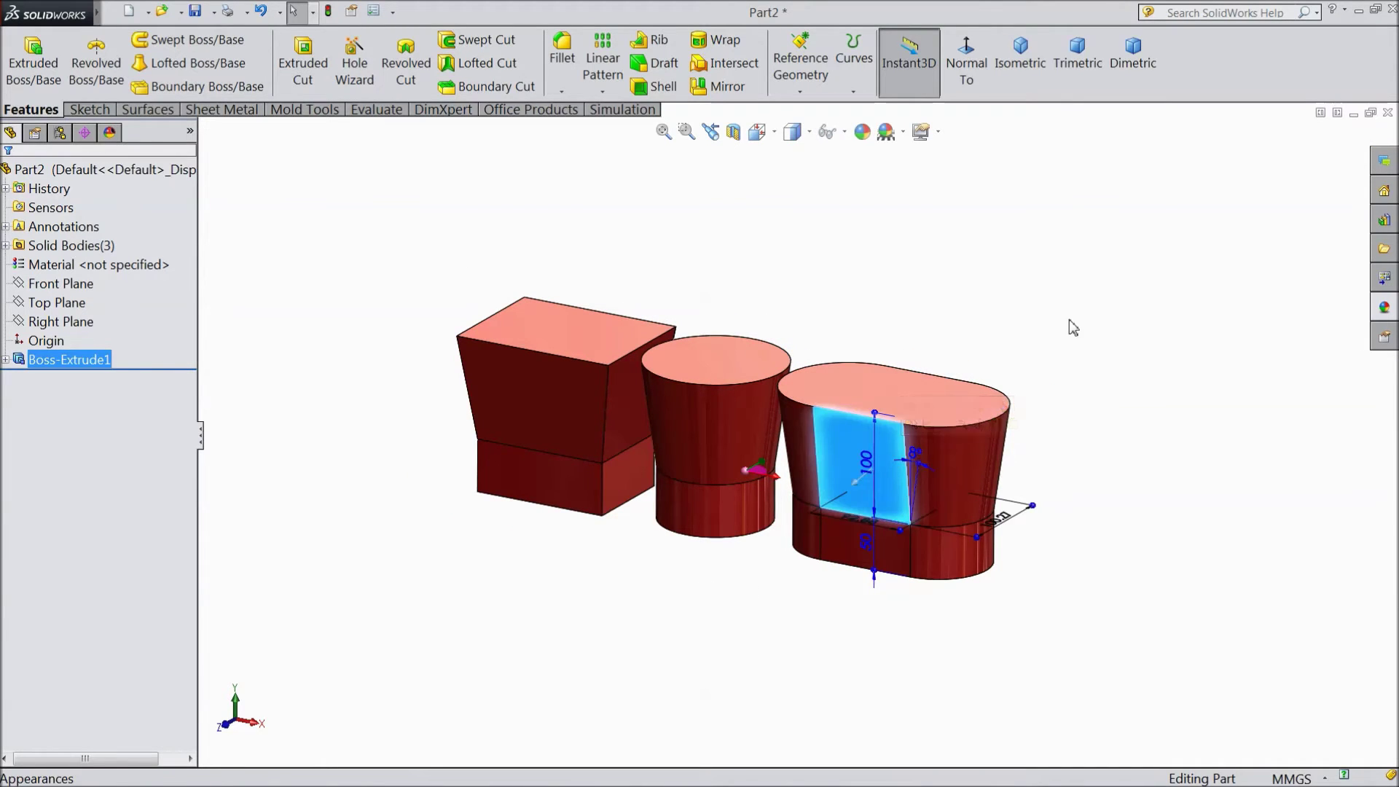
drag(1070, 321, 851, 605)
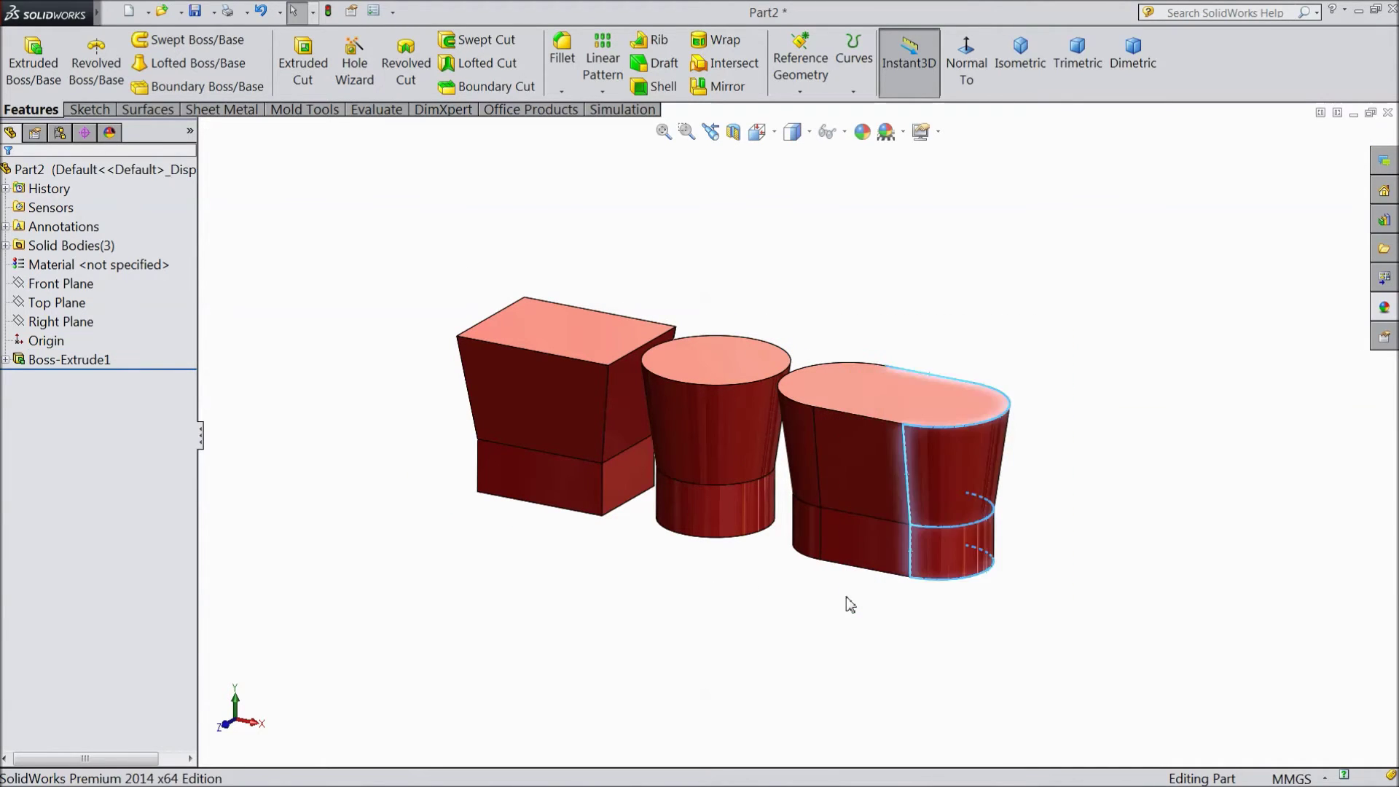
click(1388, 313)
scroll(1256, 544, down, 3)
click(1256, 543)
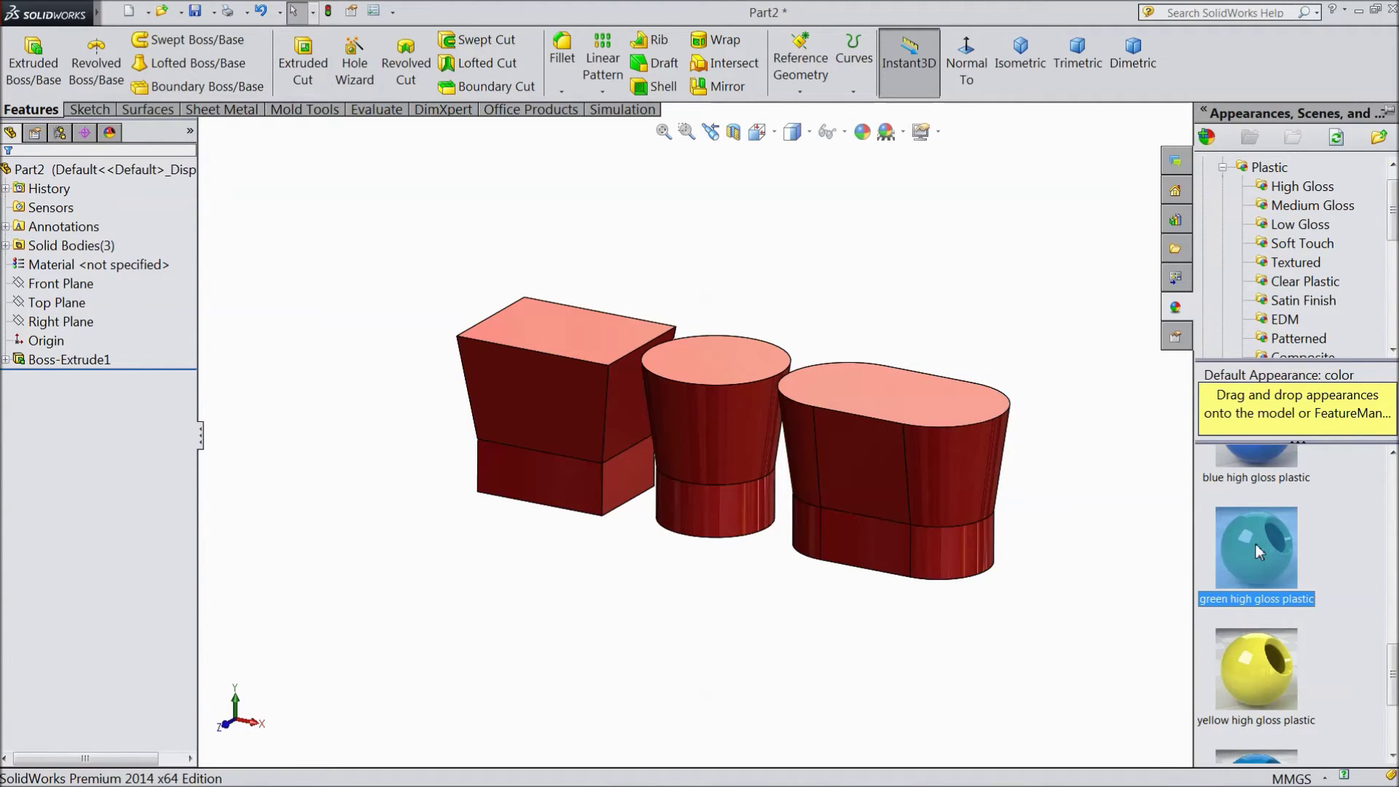
double_click(1256, 544)
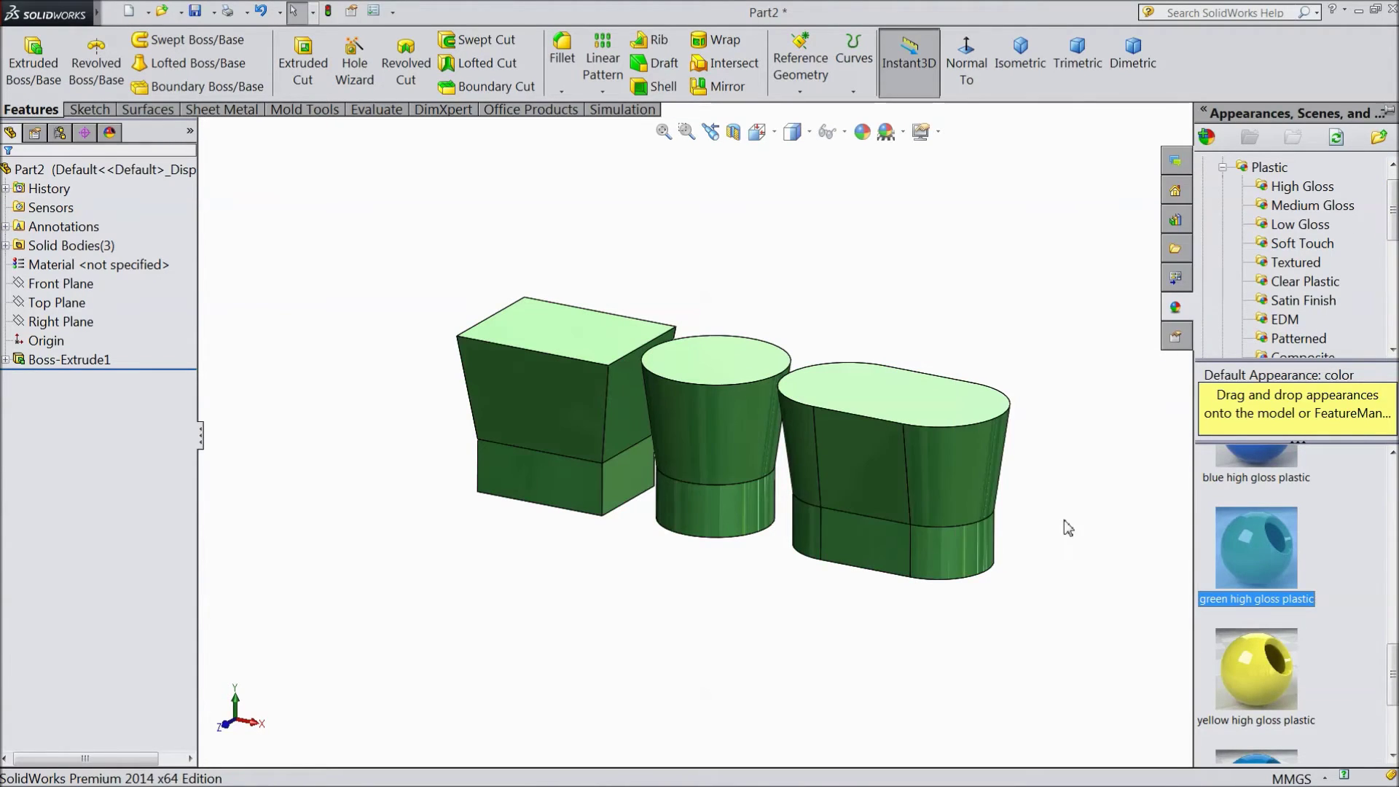
Make the oval body's curved end face yellow high gloss plastic.
click(930, 472)
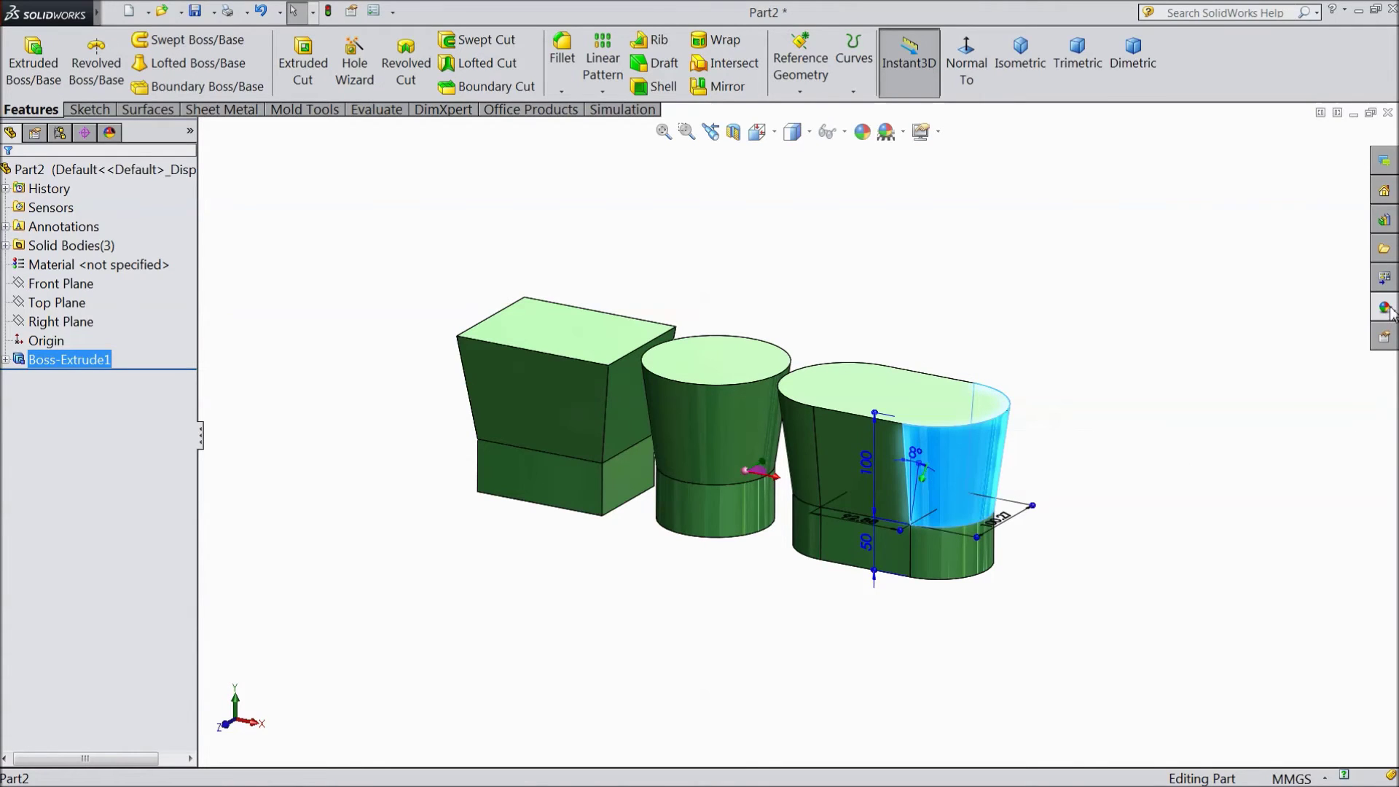
click(1388, 313)
double_click(1249, 690)
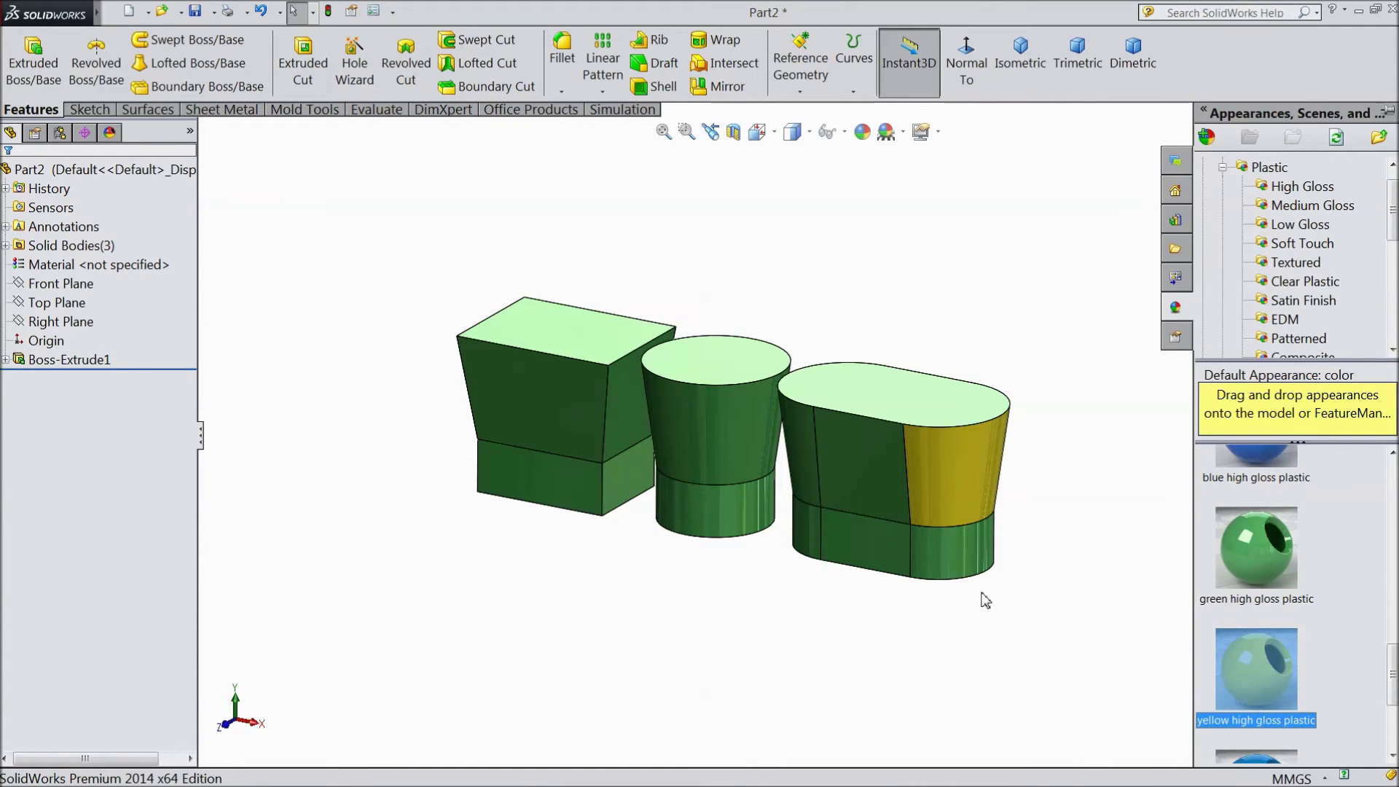
Give the oval body's side, top and left curved faces blue polished ABS plastic.
click(870, 475)
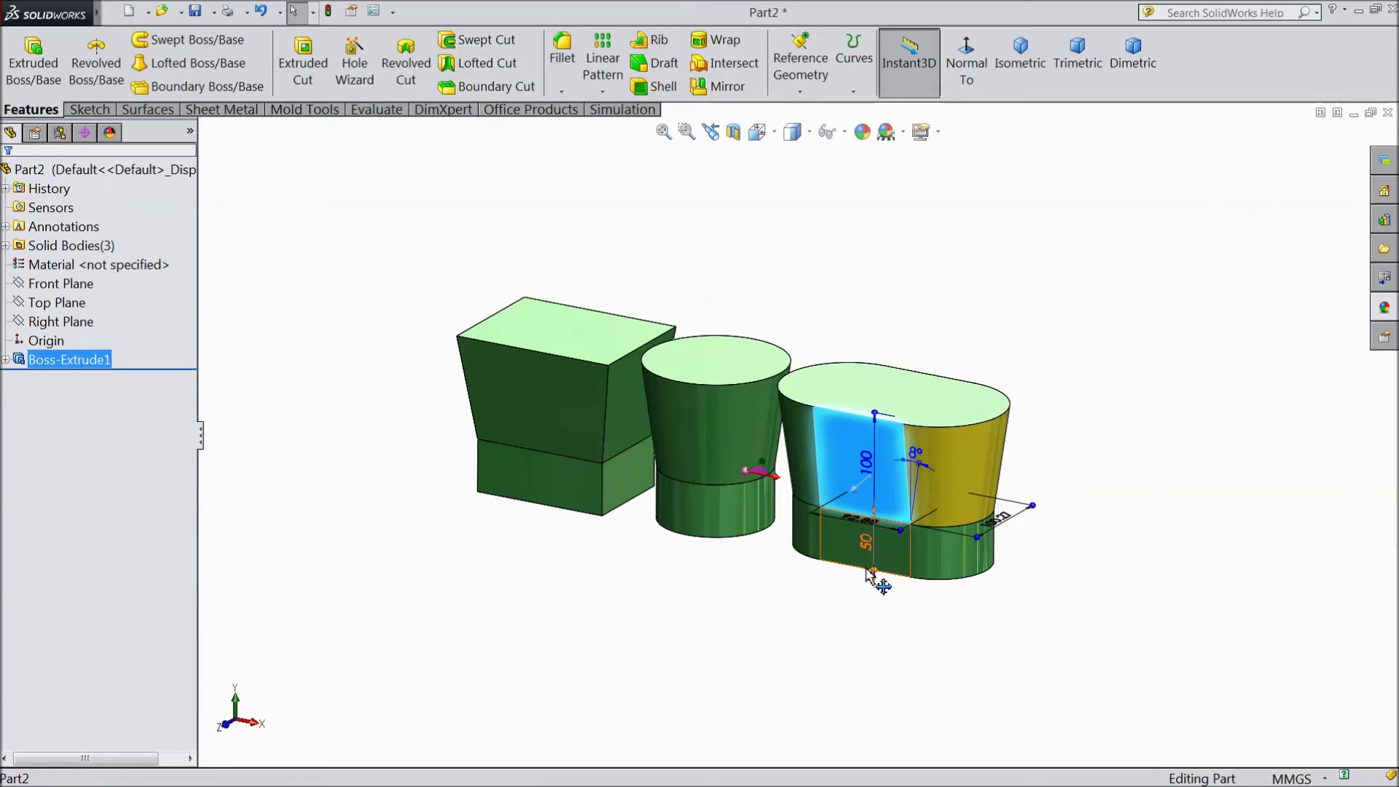
click(865, 542)
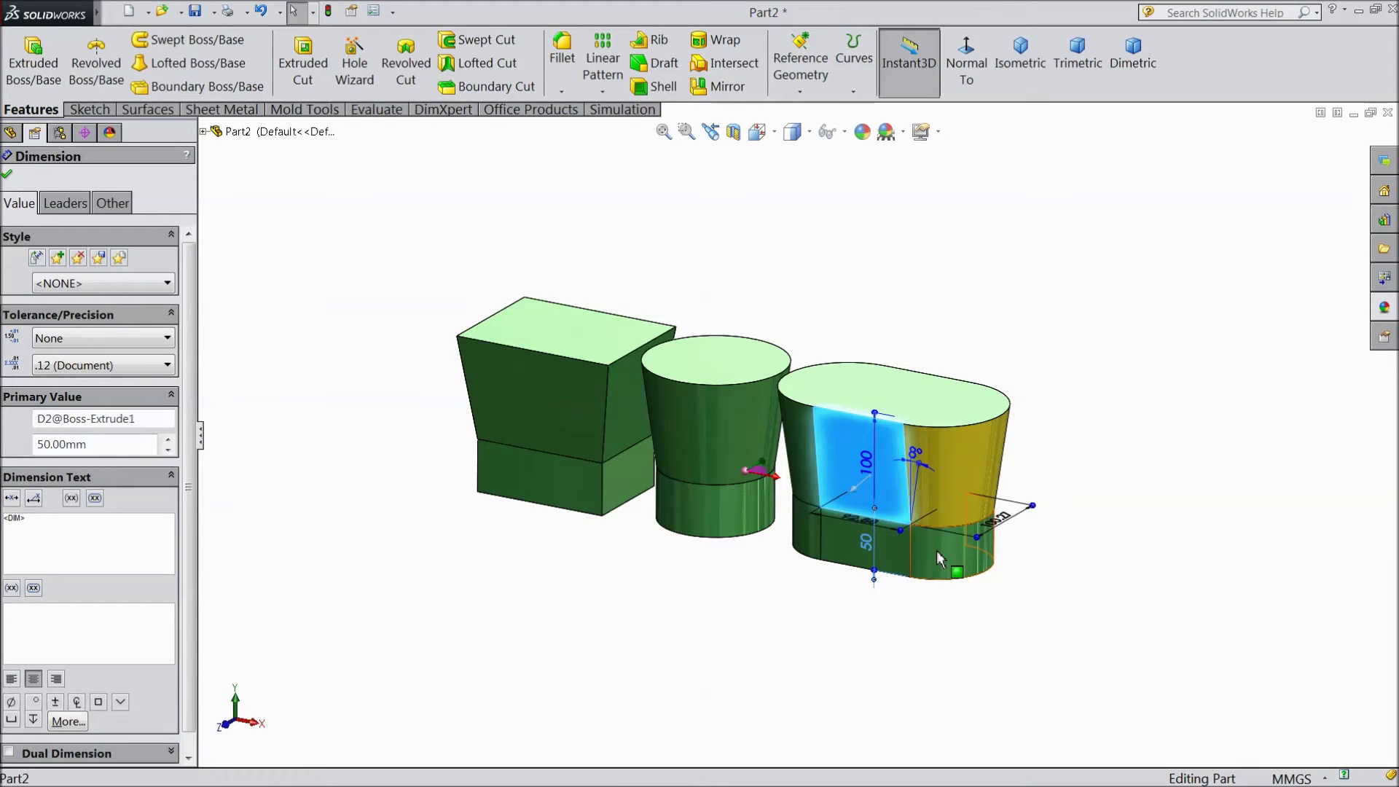
click(938, 417)
ctrl+click(800, 463)
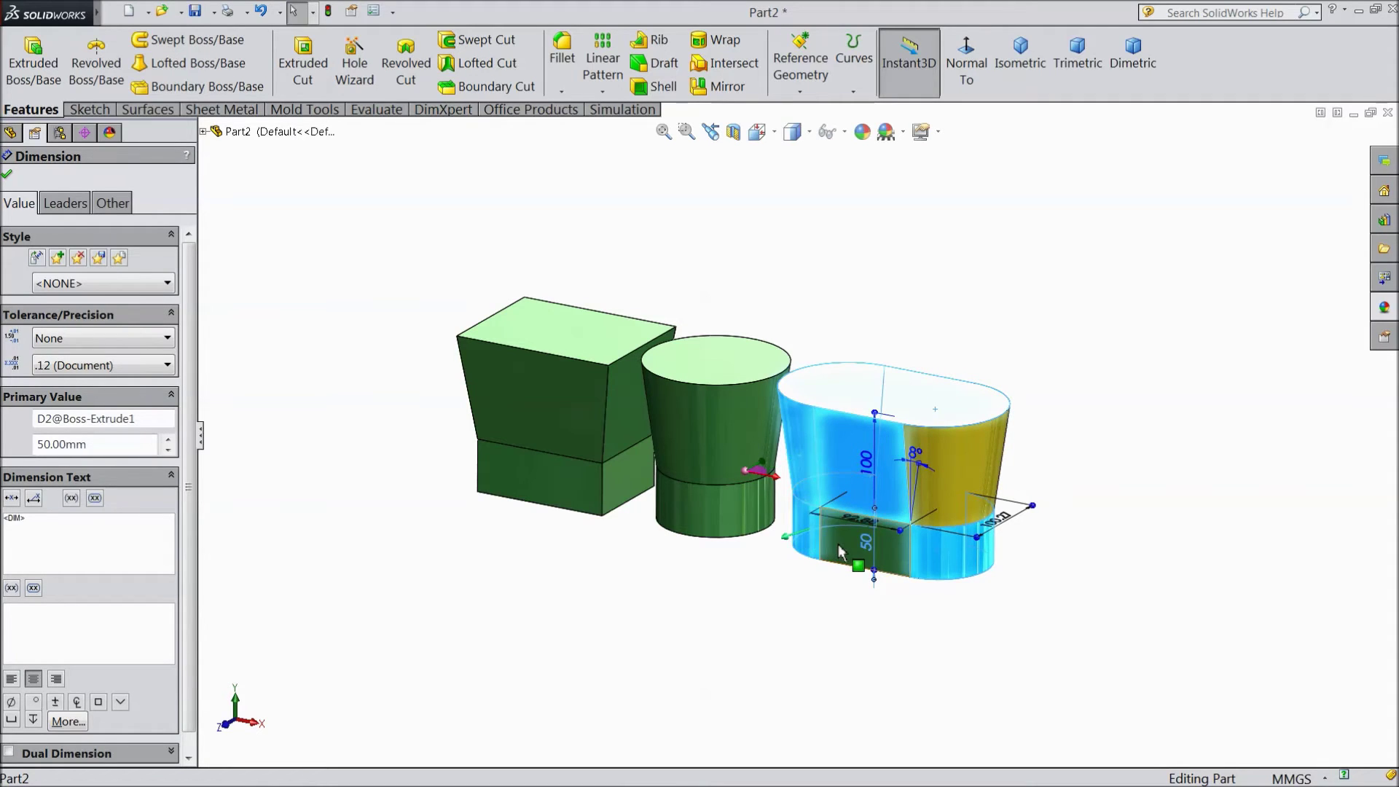
click(1384, 307)
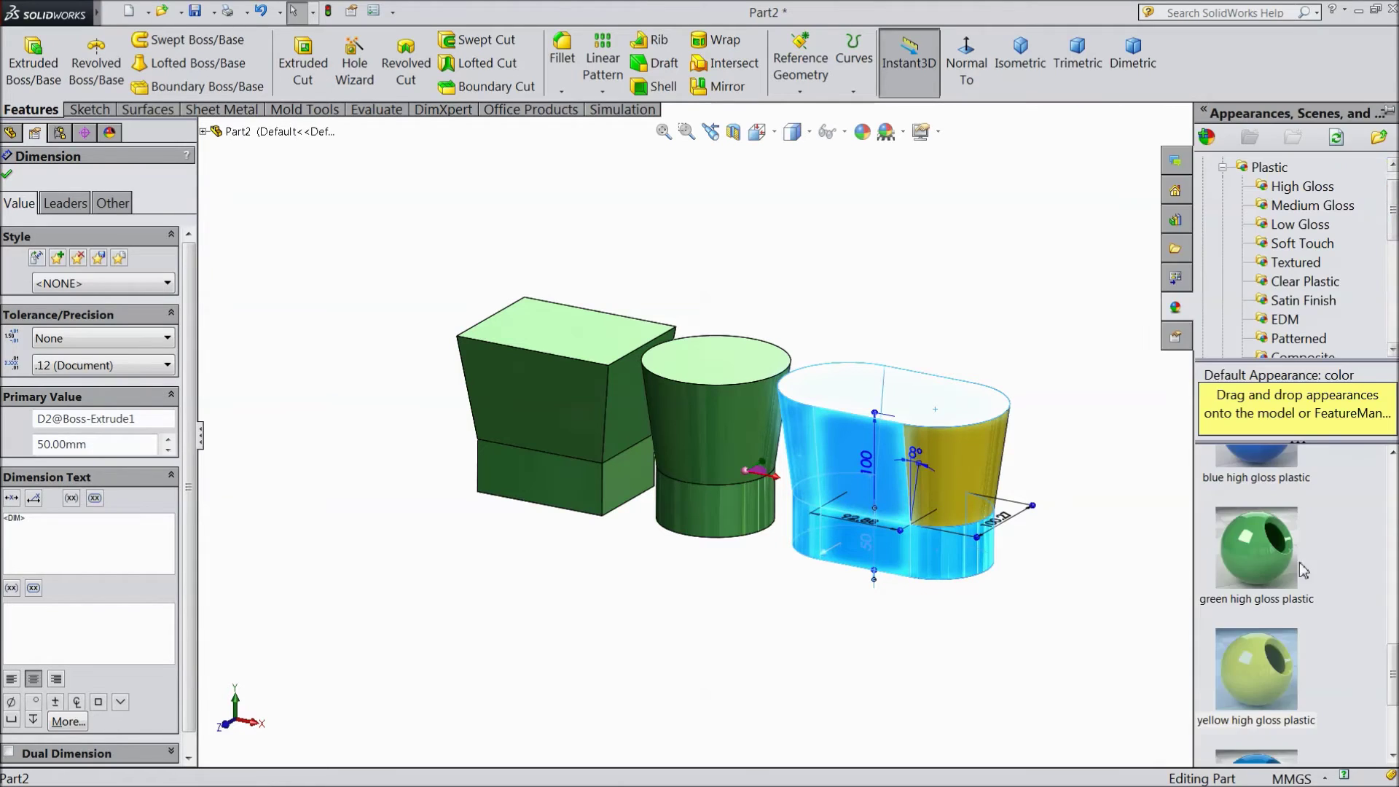
click(1268, 605)
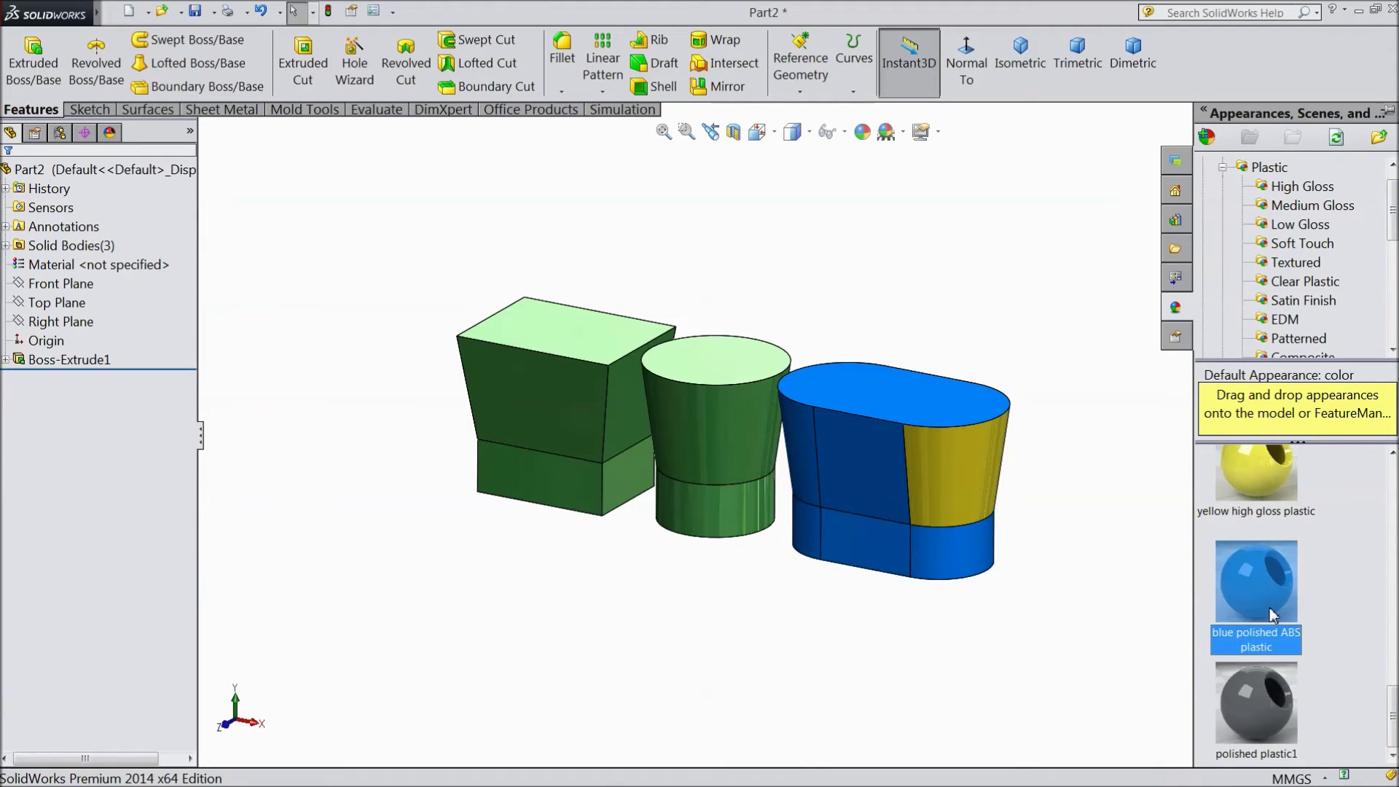
middle_drag(1068, 592, 1077, 651)
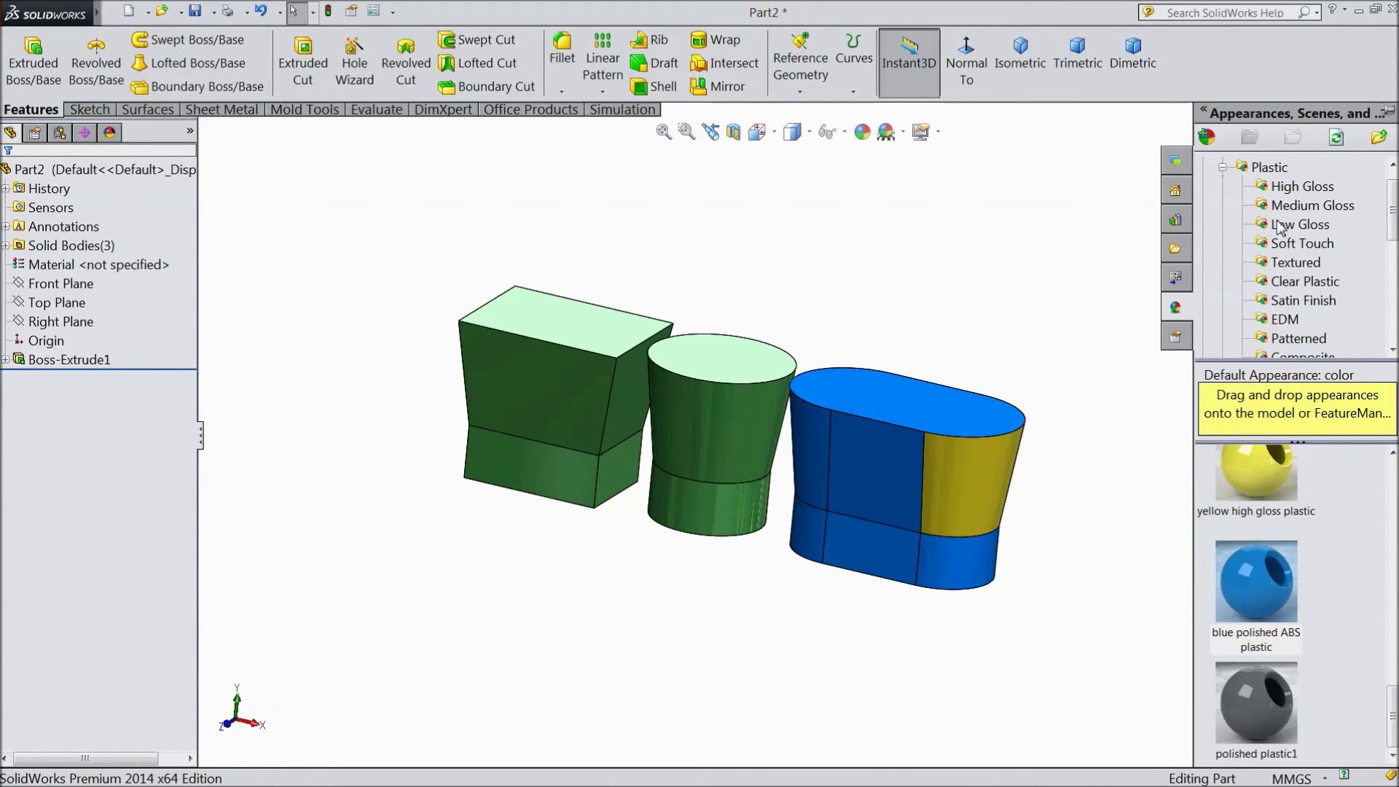
Apply polished steel, then chromium plate, to the block and cylinder.
scroll(1294, 212, up, 1)
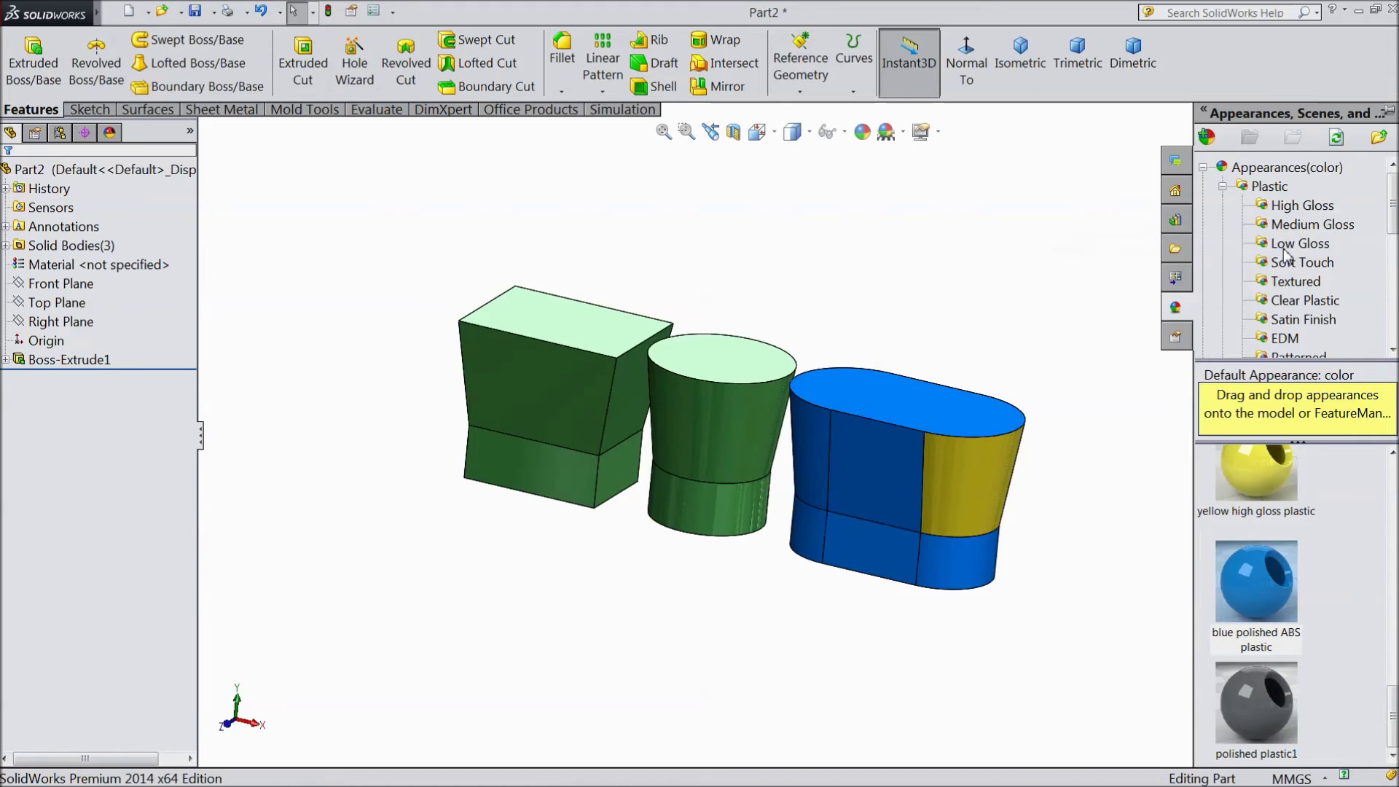
scroll(1253, 248, down, 3)
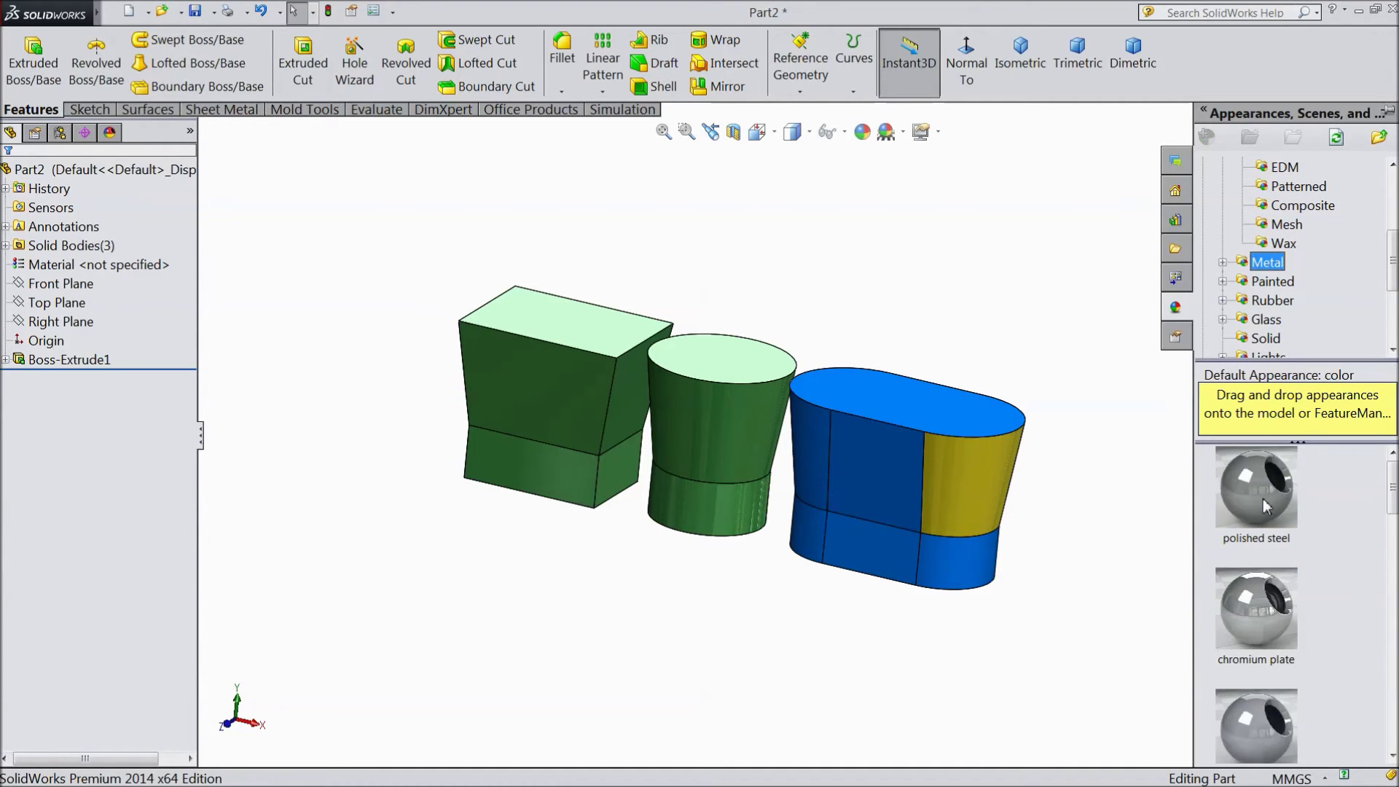
double_click(1266, 512)
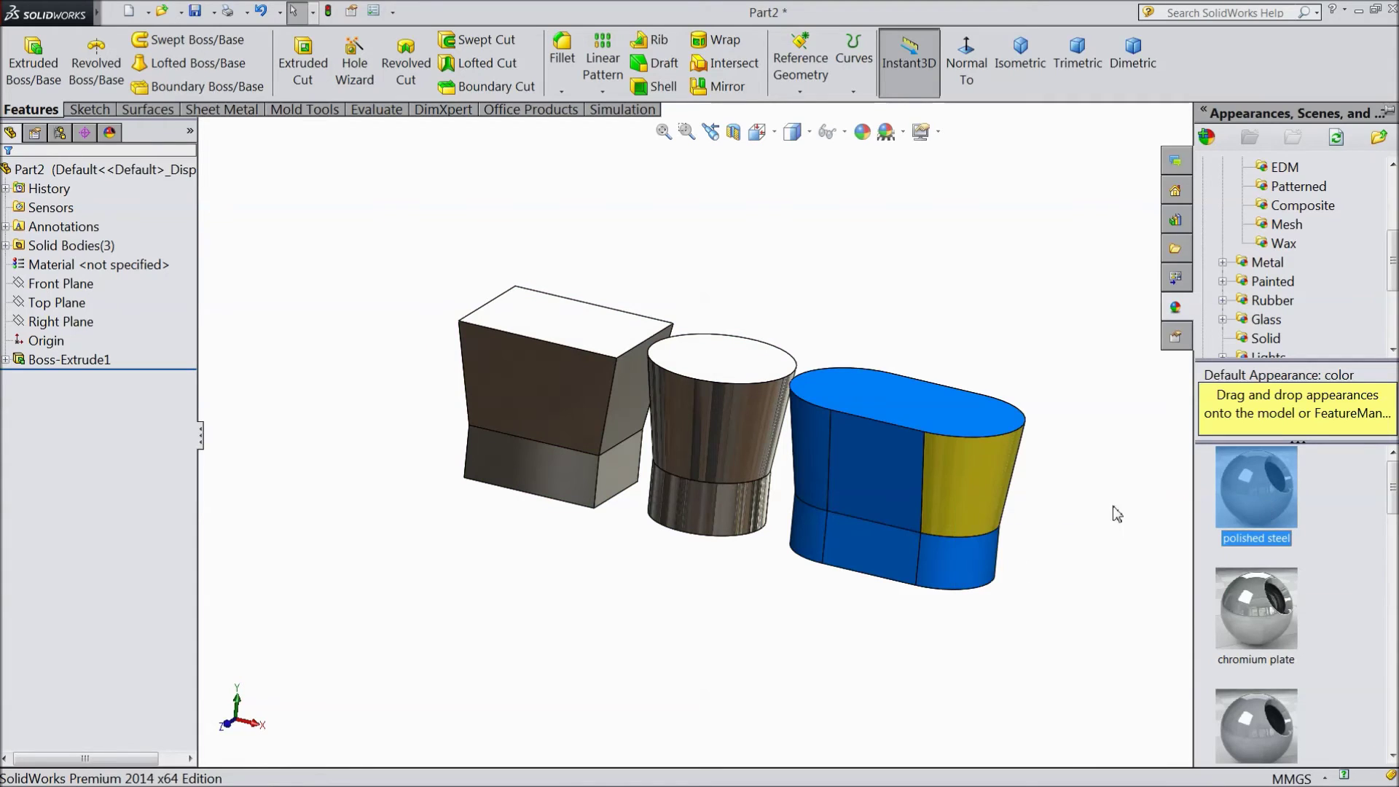
click(139, 168)
click(1382, 310)
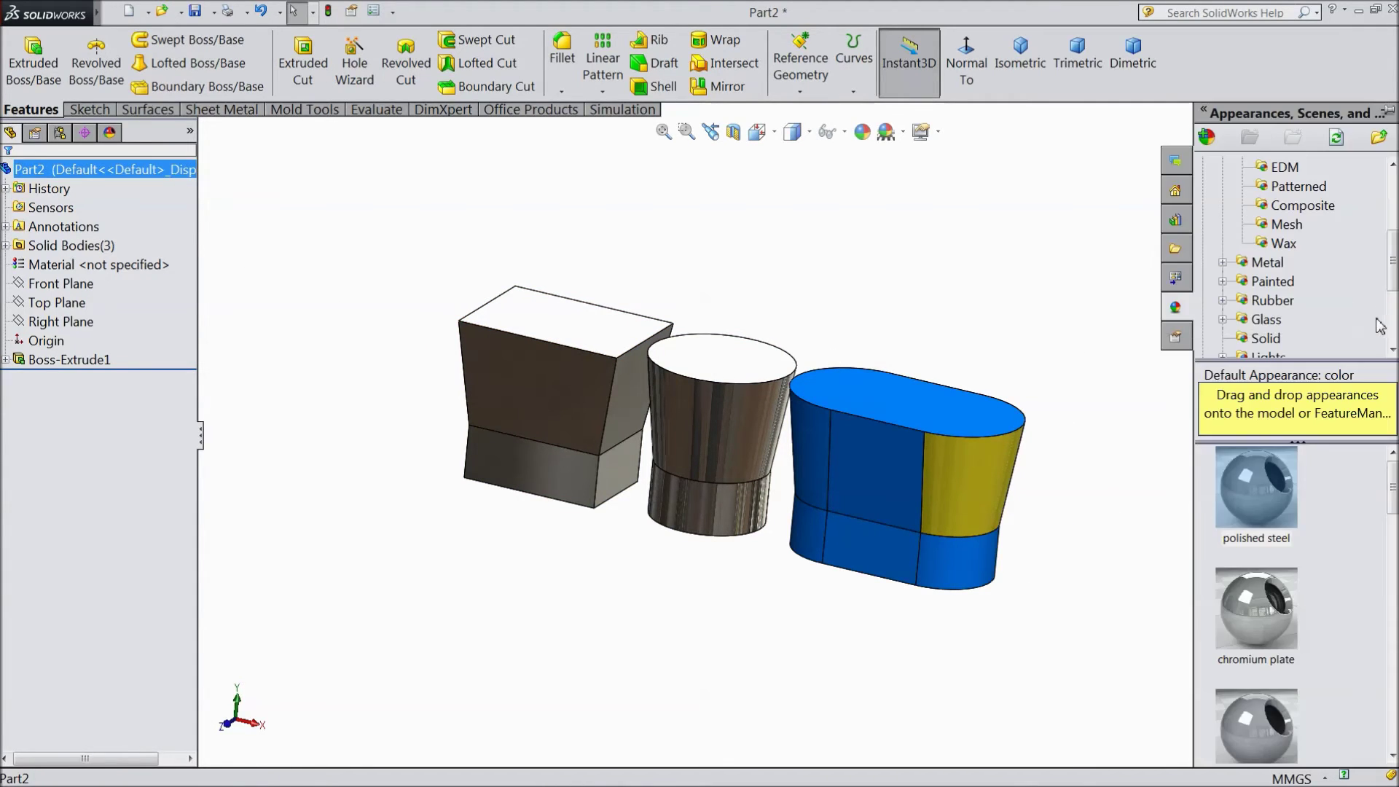
double_click(1256, 631)
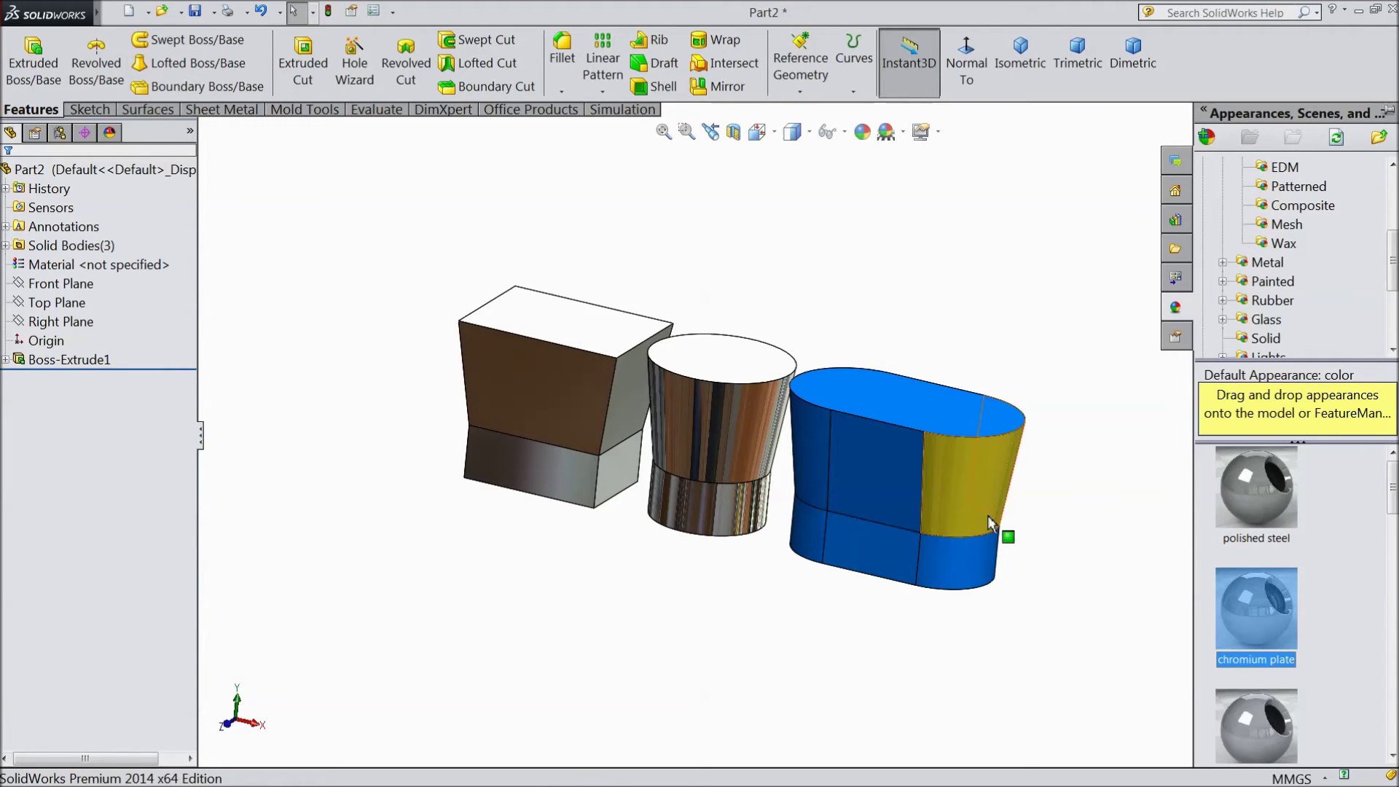
Chromium-plate the blue body's top, right side and curved faces.
click(915, 420)
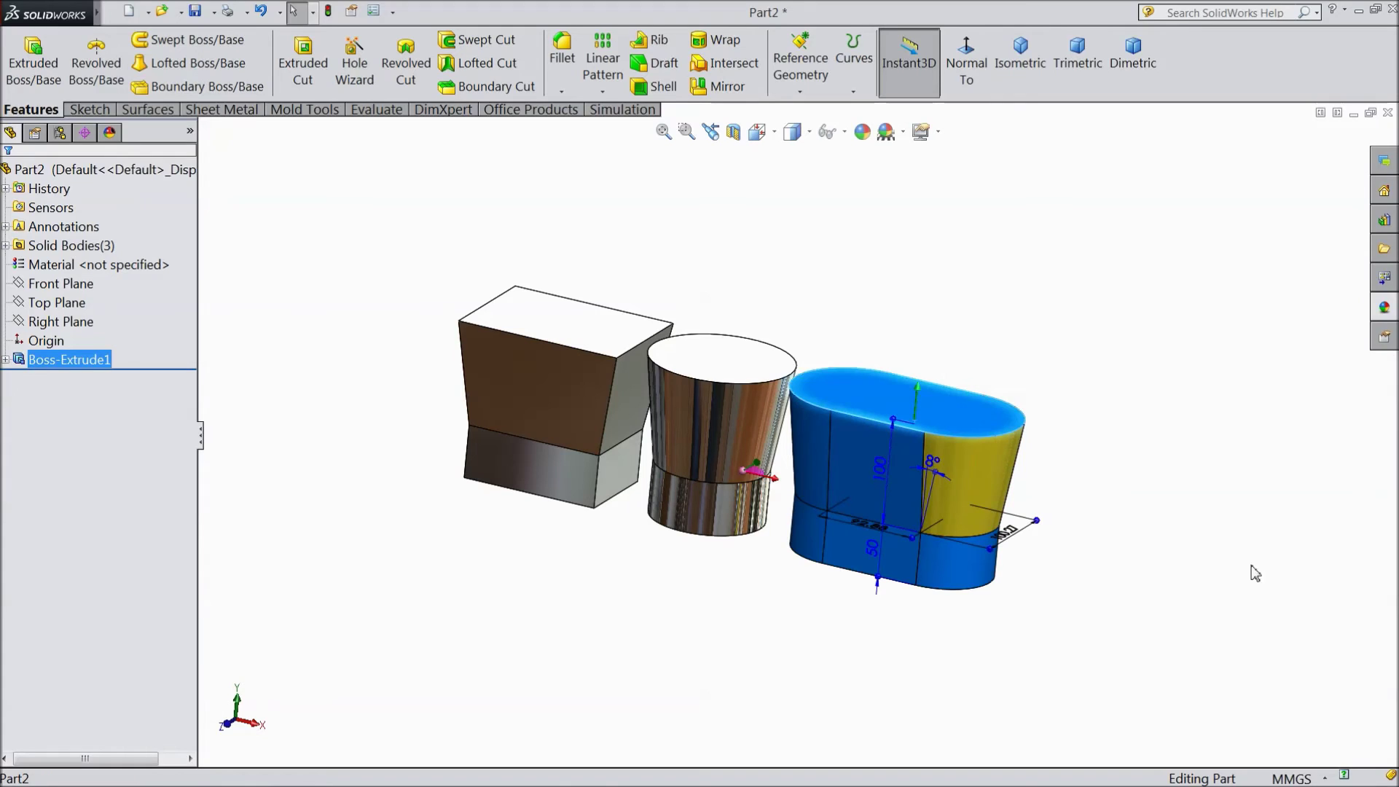
click(1380, 310)
double_click(1236, 619)
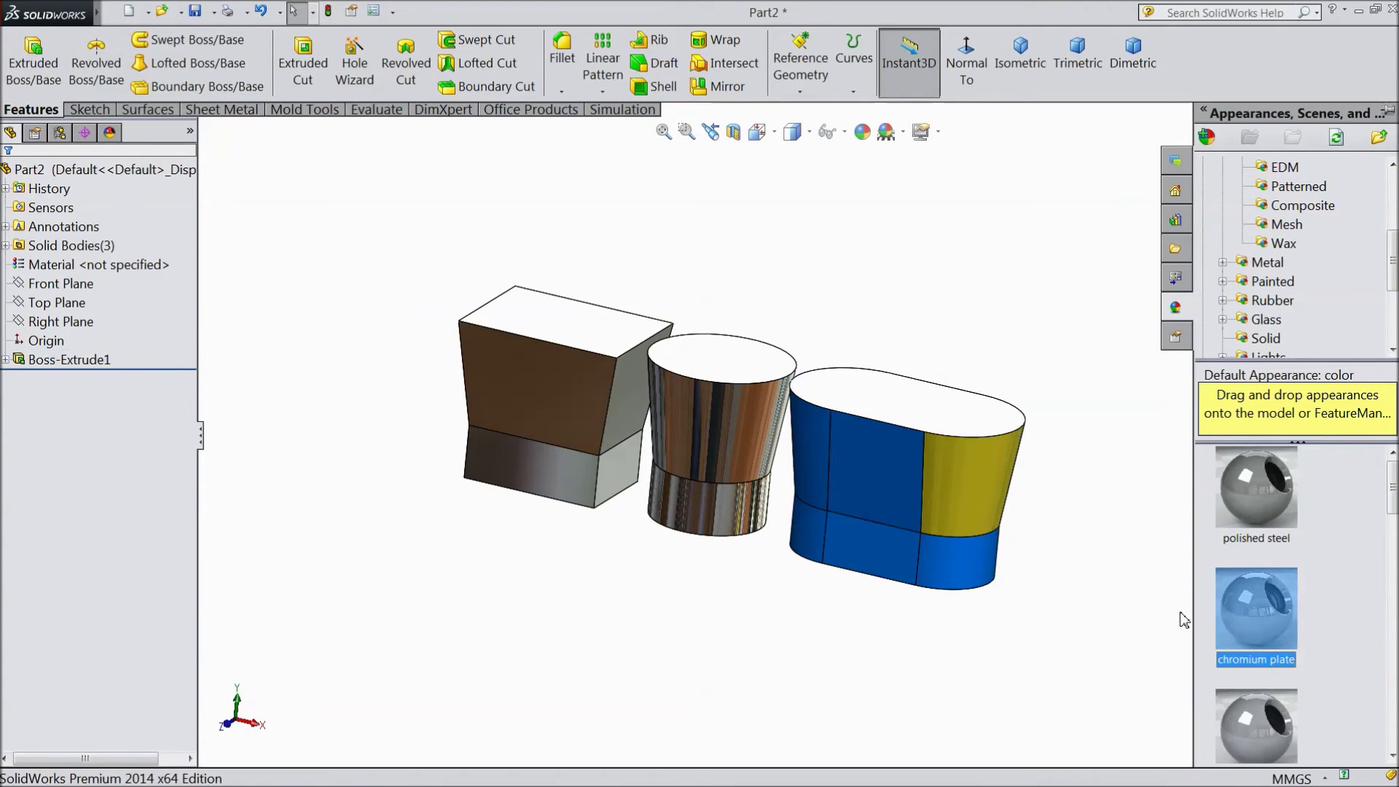
drag(1102, 406, 780, 619)
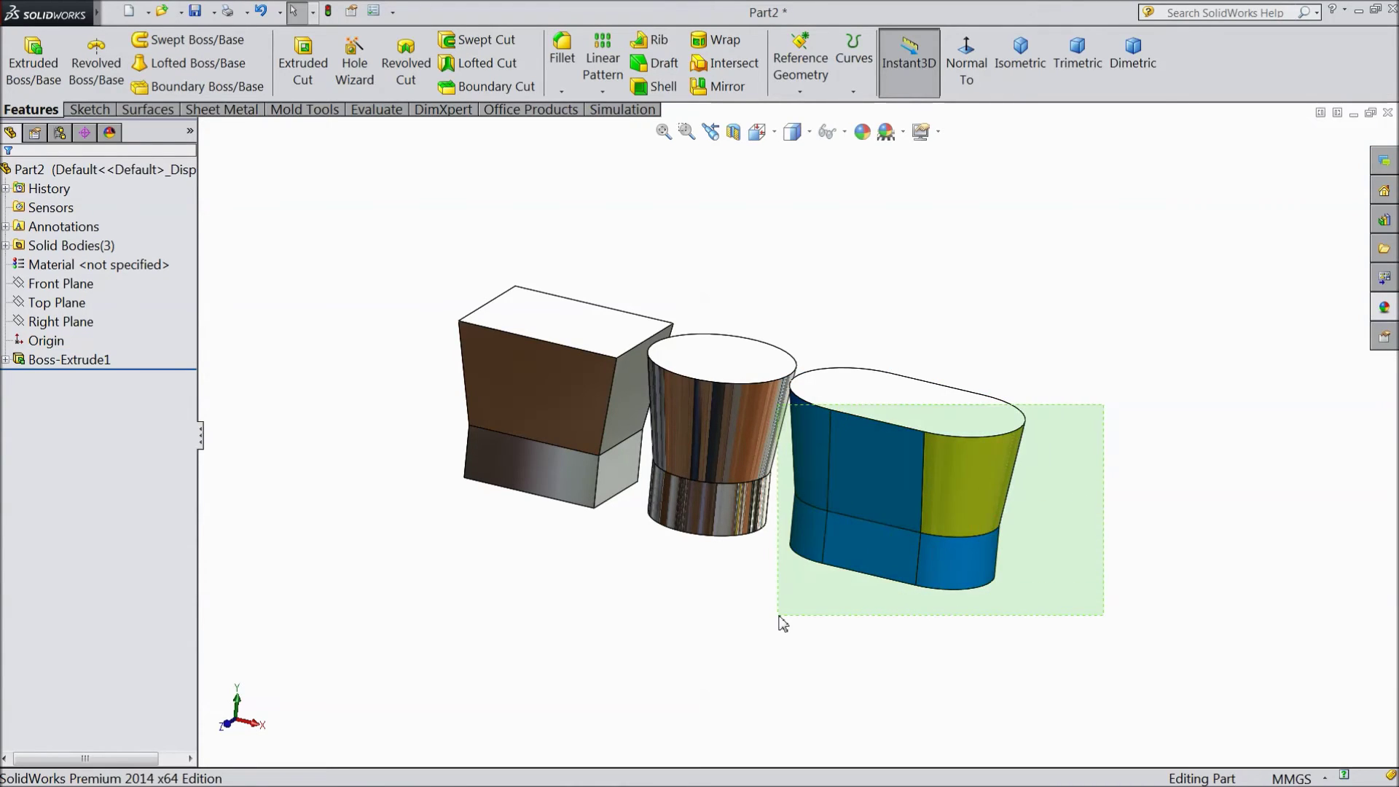
click(932, 528)
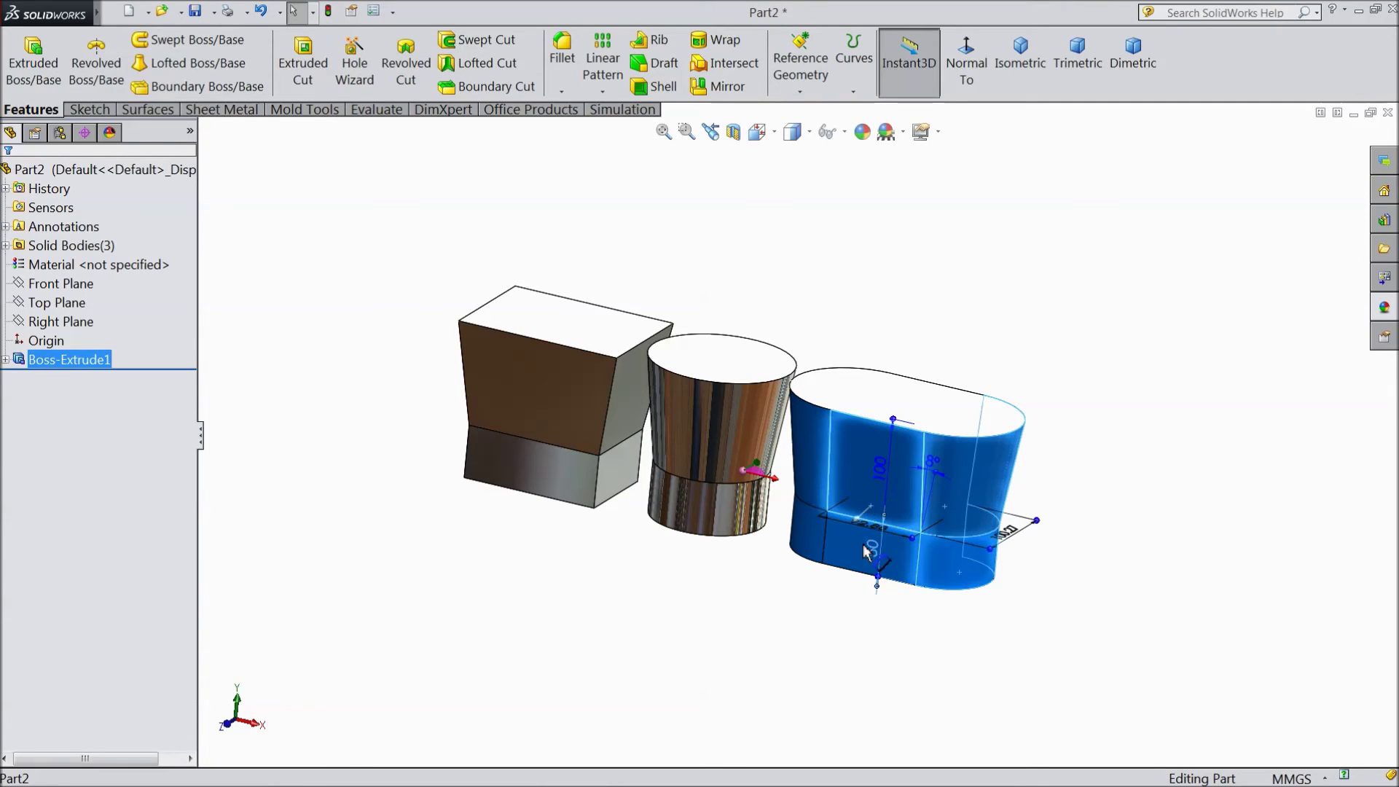
click(837, 466)
click(1384, 307)
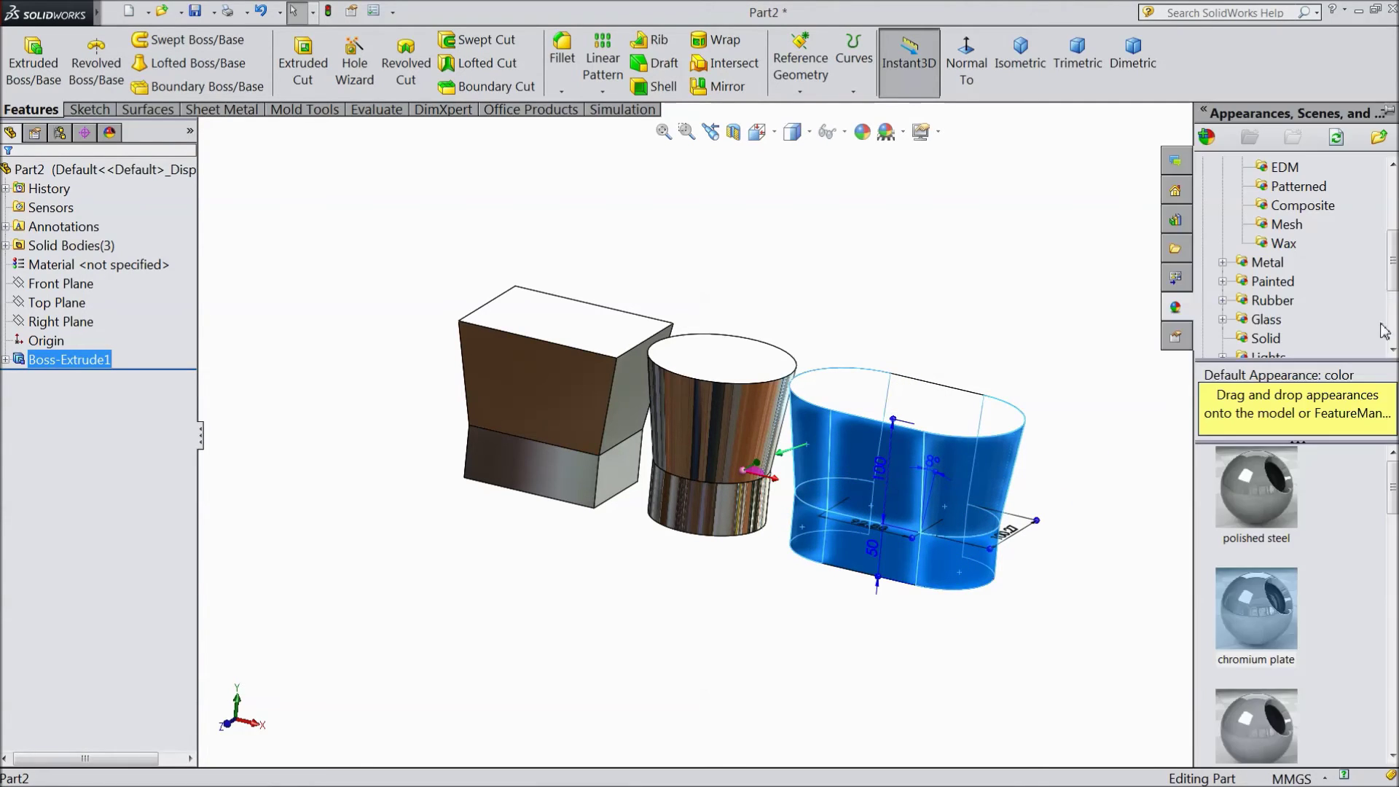
click(1249, 647)
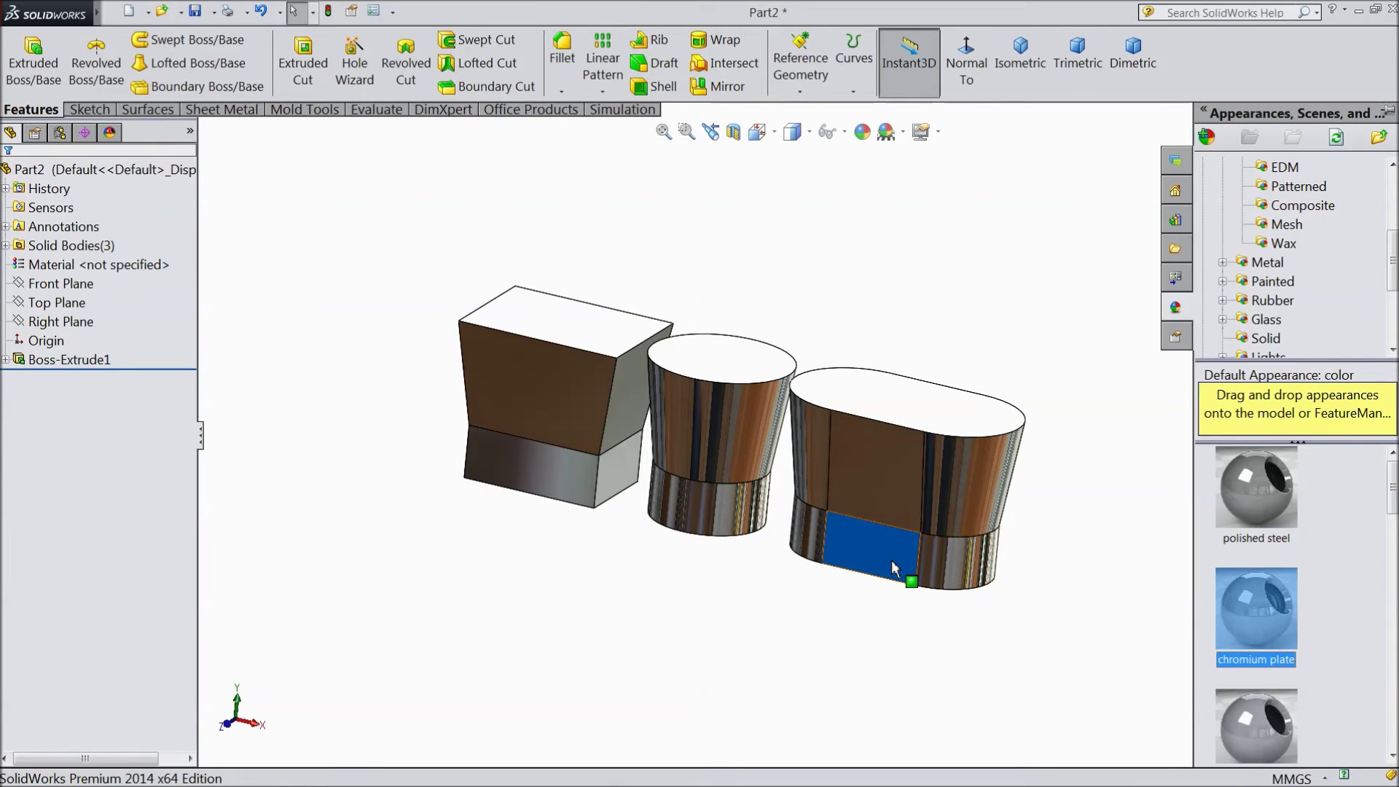
Chromium-plate the blue body's remaining lower face and view the model from behind.
drag(895, 567, 896, 569)
click(1176, 307)
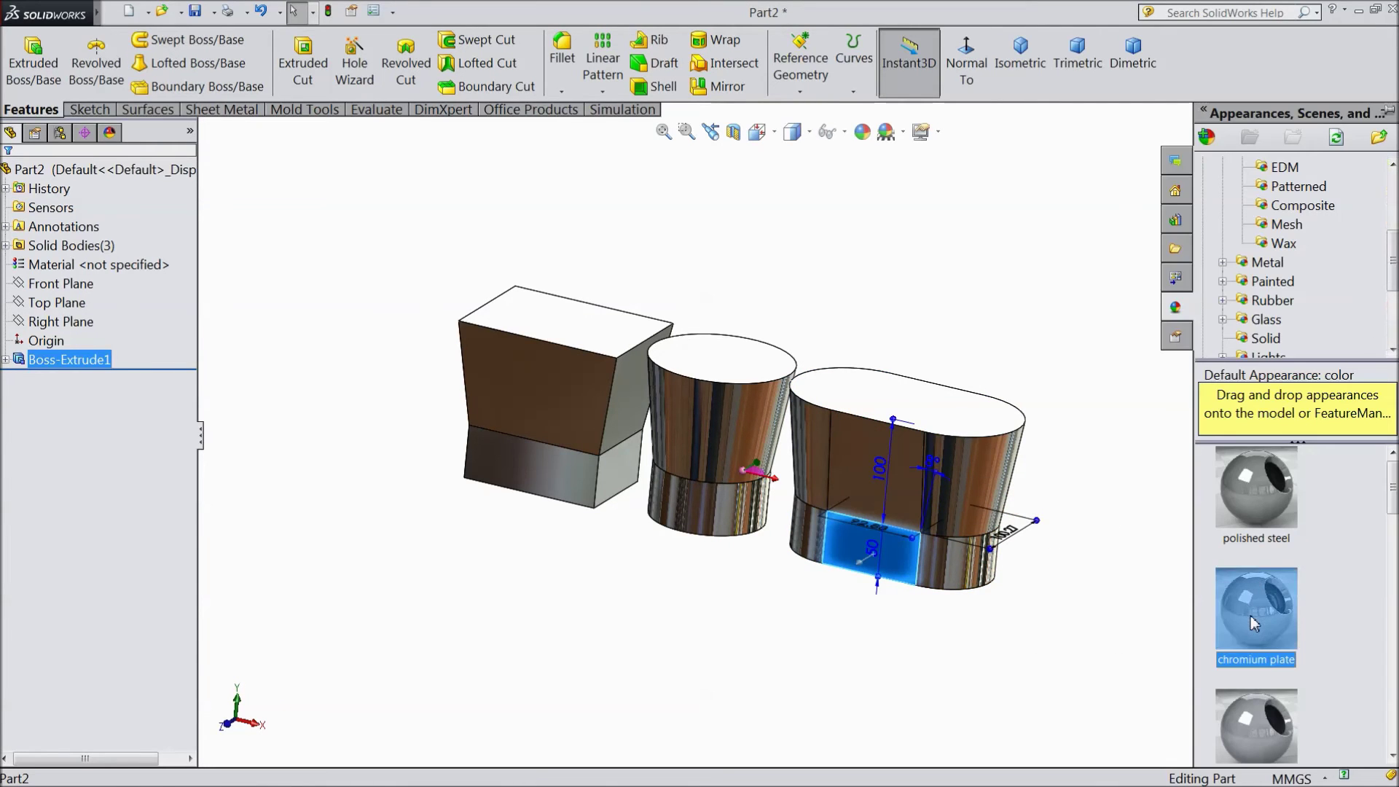
key(Escape)
middle_drag(874, 539, 986, 604)
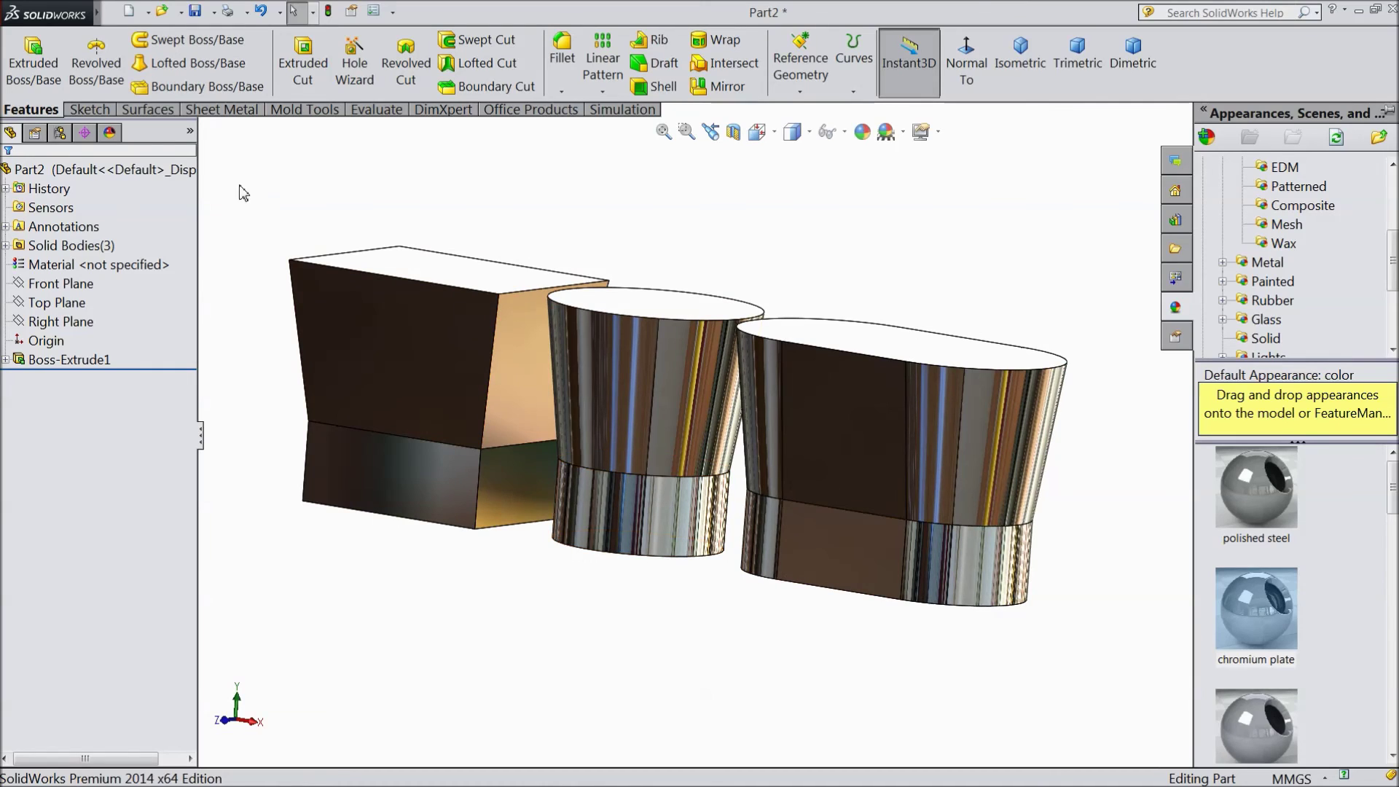
click(146, 169)
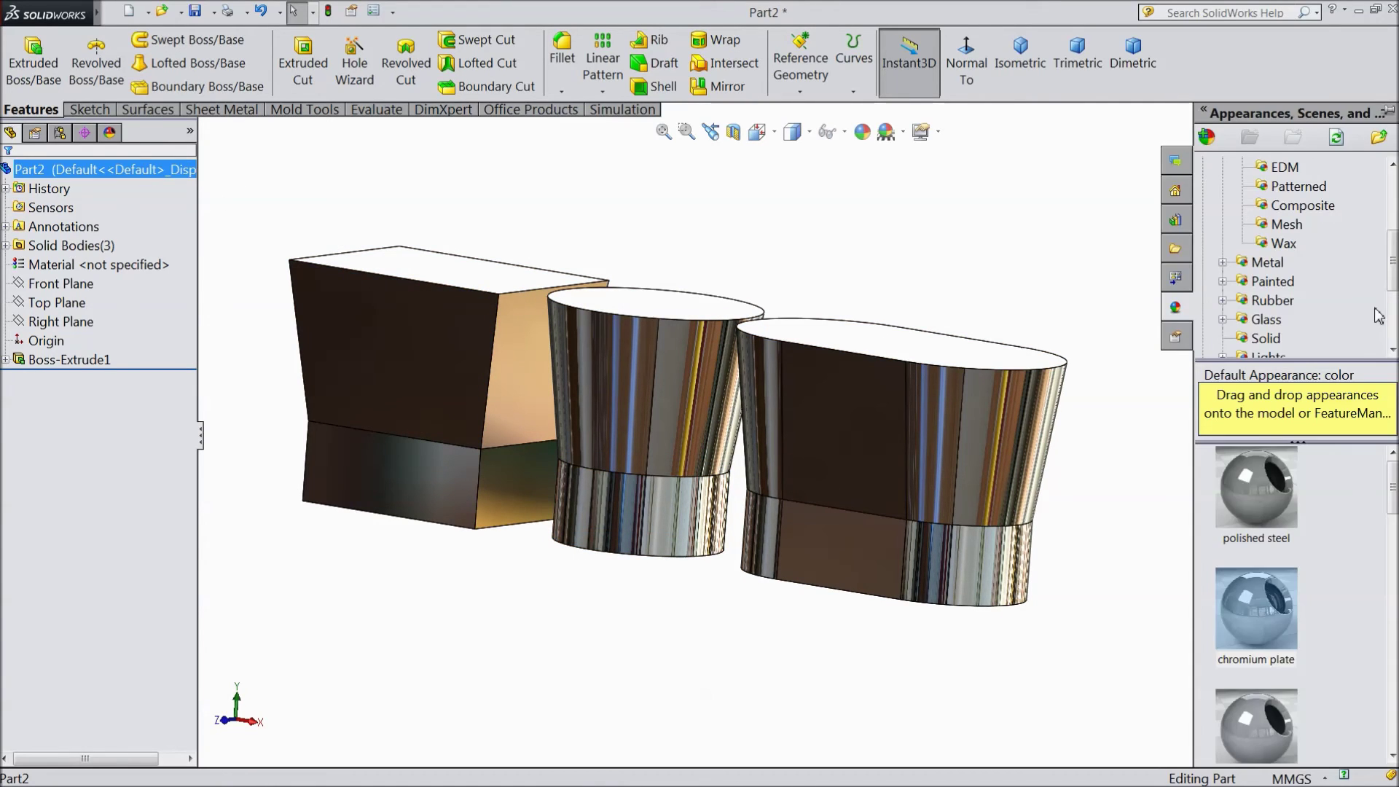
Try polished bronze, then settle on polished brass for the block and cylinder.
scroll(1281, 576, down, 3)
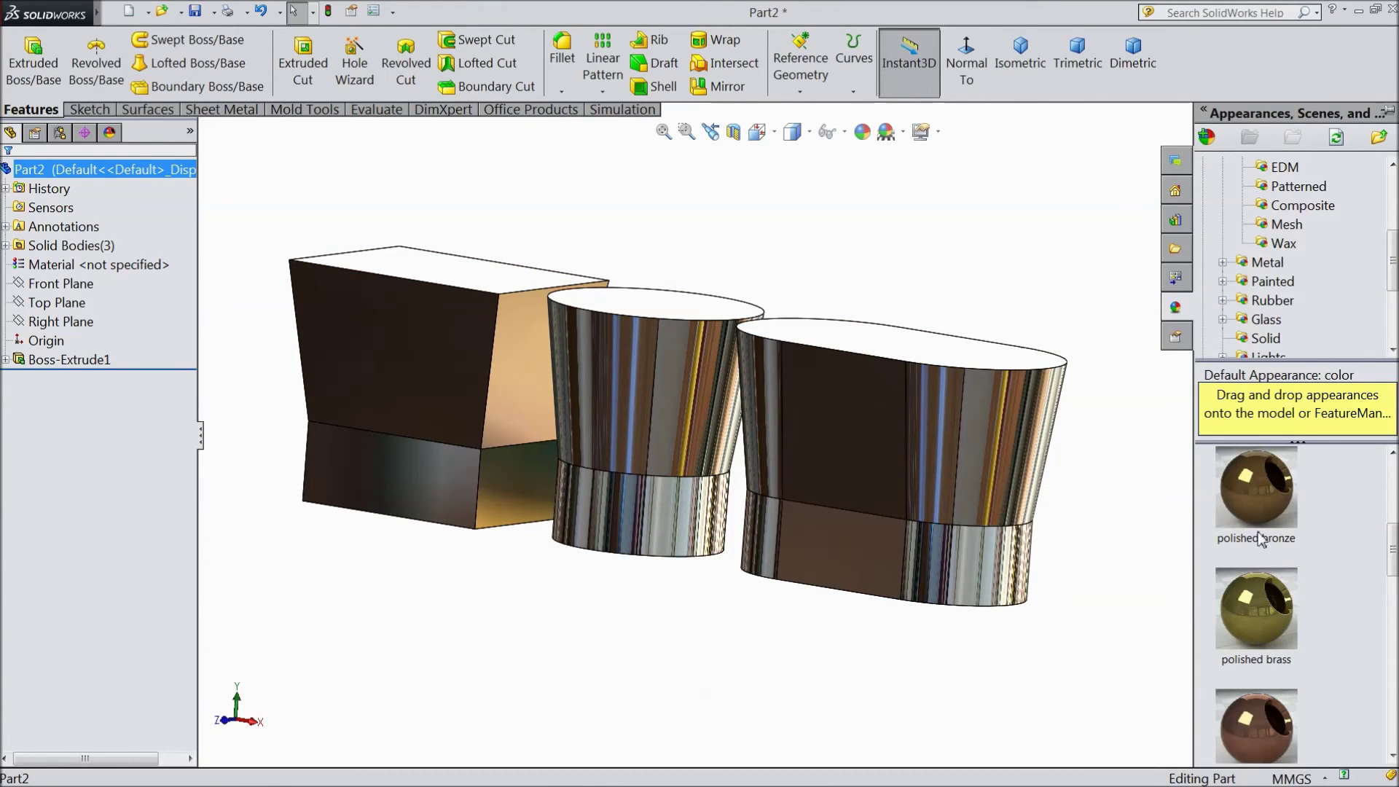
click(1257, 496)
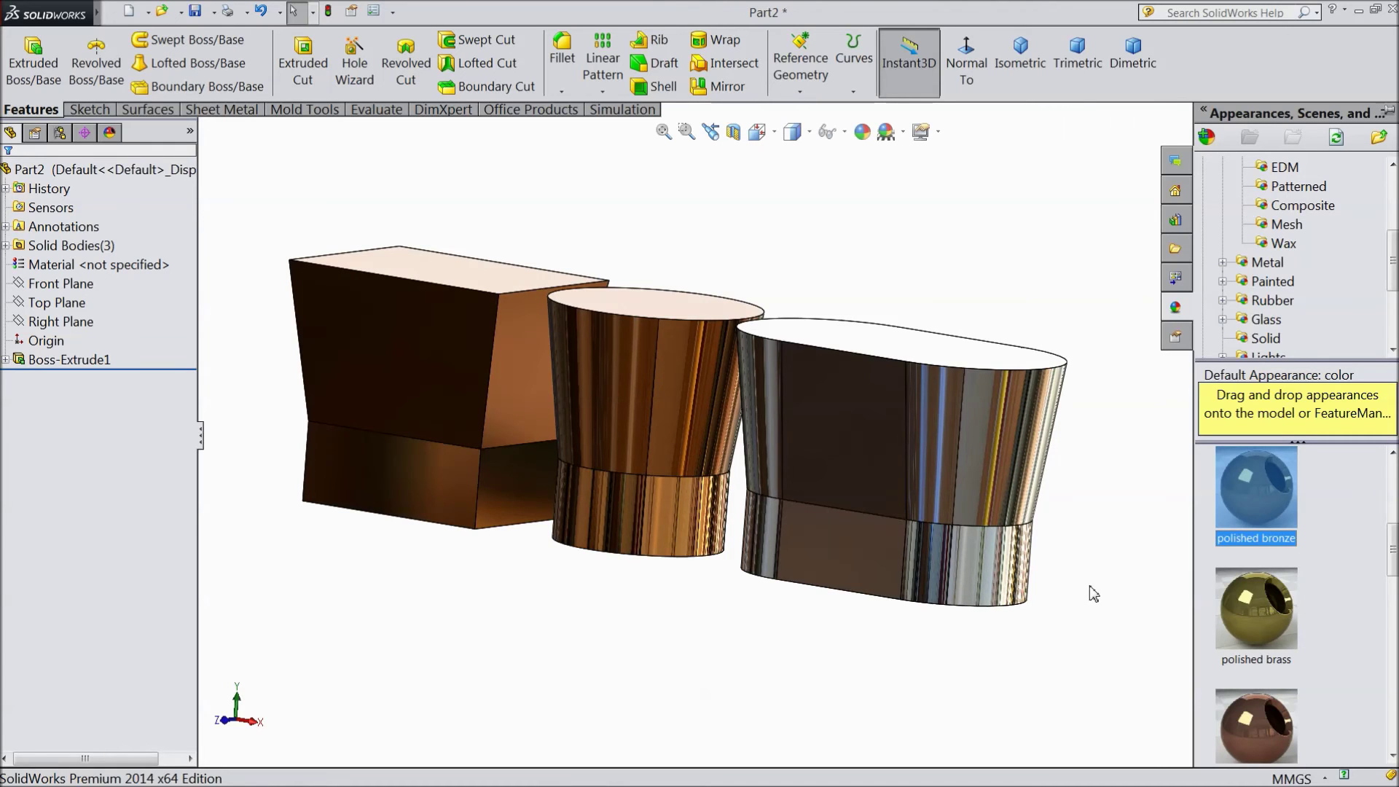
middle_drag(1094, 594, 1058, 620)
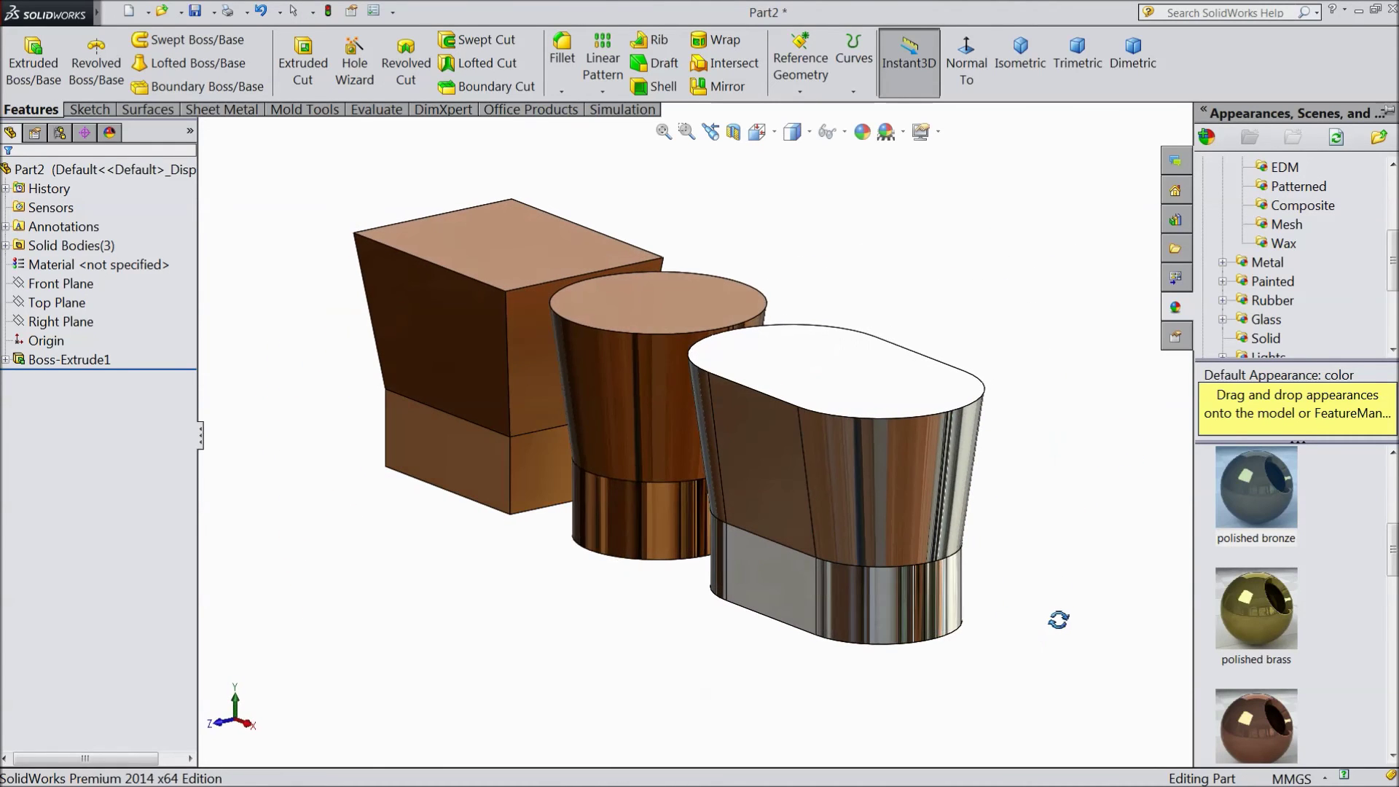
click(1247, 622)
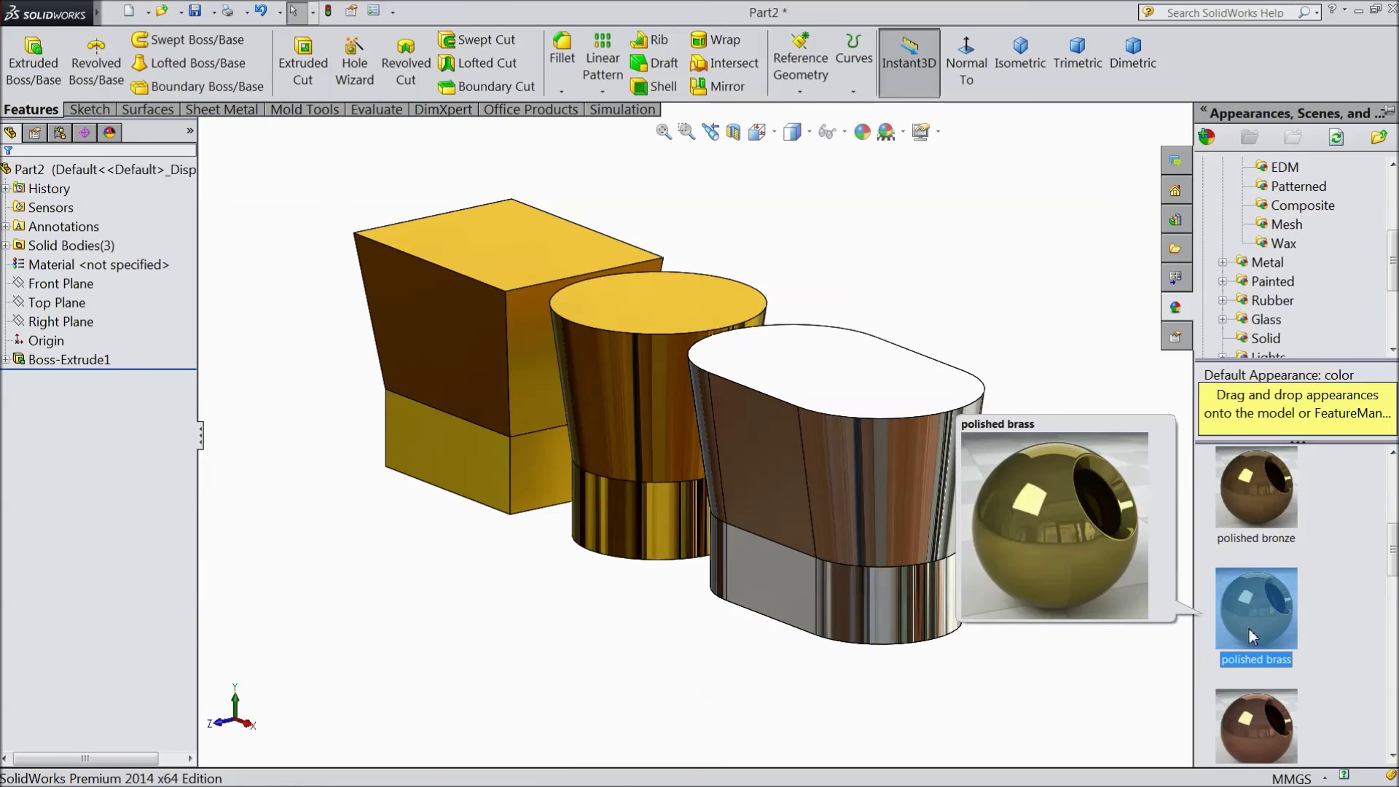
middle_drag(1071, 585, 1089, 425)
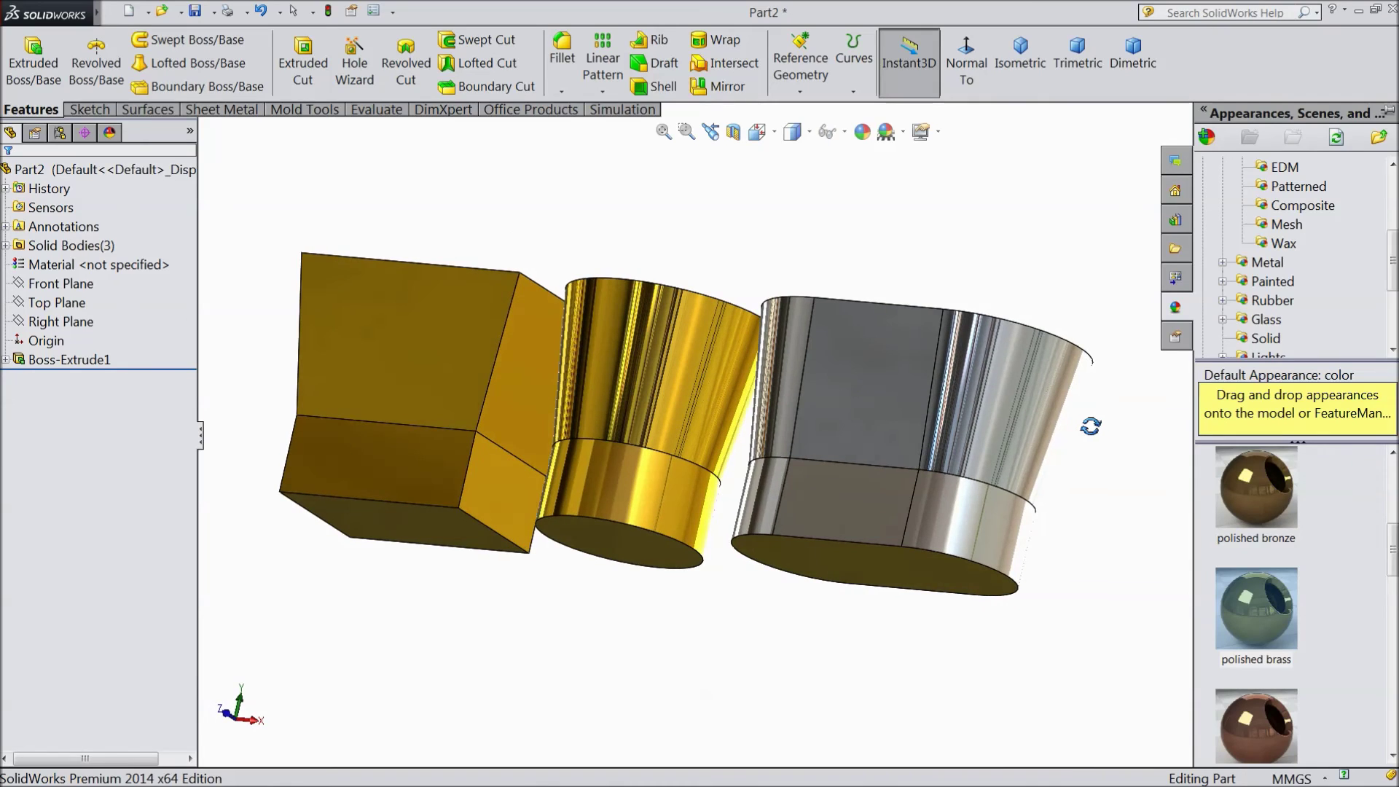
Select the slot-shaped body Boss-Extrude1[2] in Solid Bodies and apply polished copper.
click(5, 245)
click(87, 303)
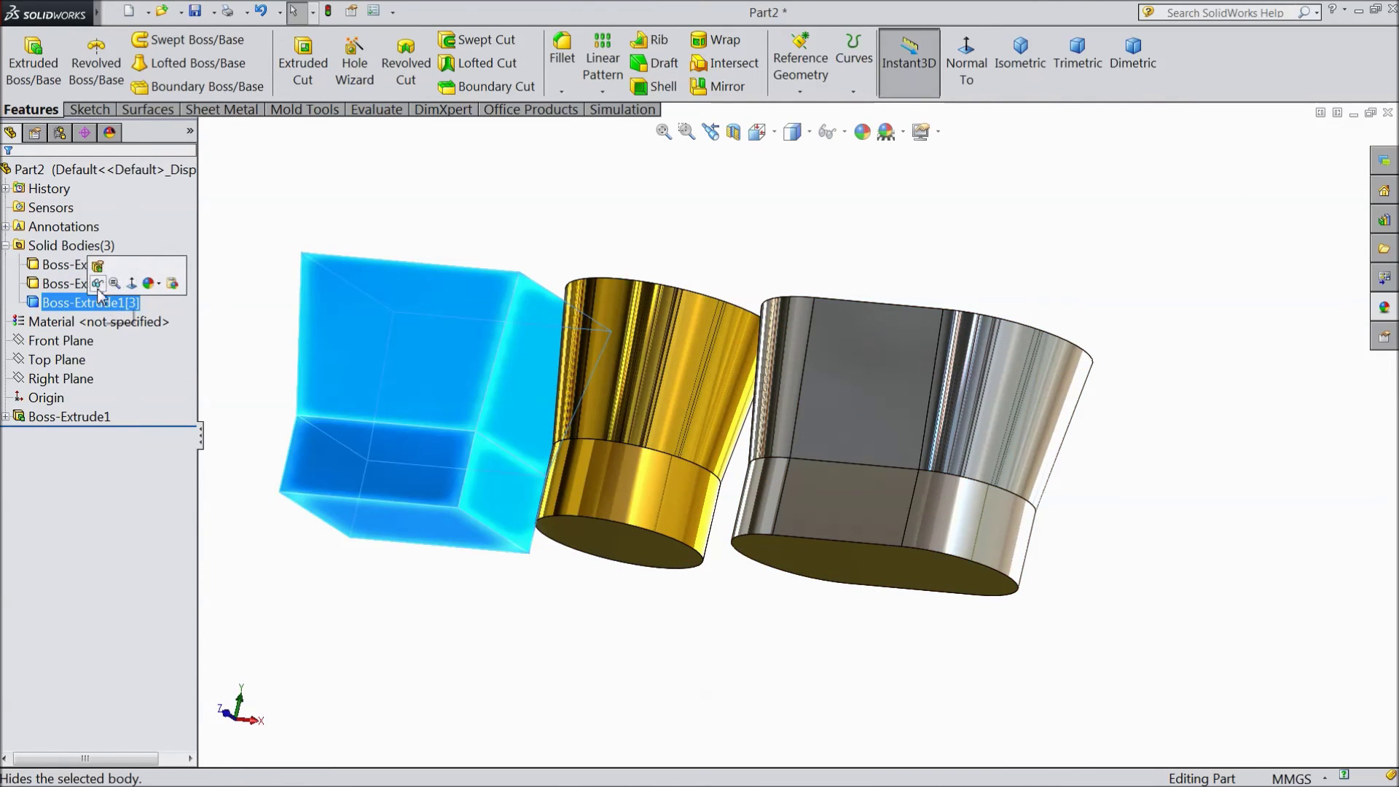
click(88, 264)
ctrl+click(103, 284)
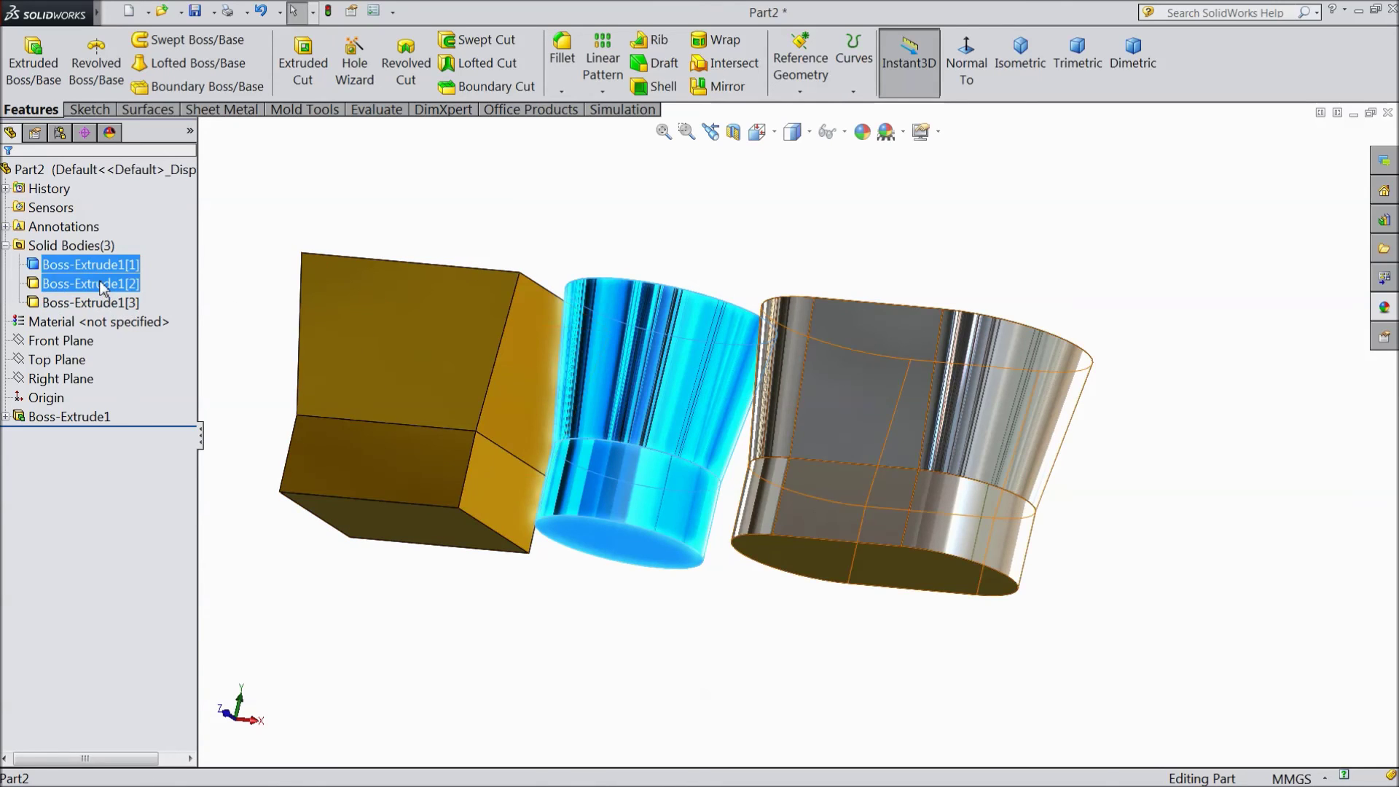
click(102, 284)
middle_drag(1095, 224, 1078, 309)
click(1384, 313)
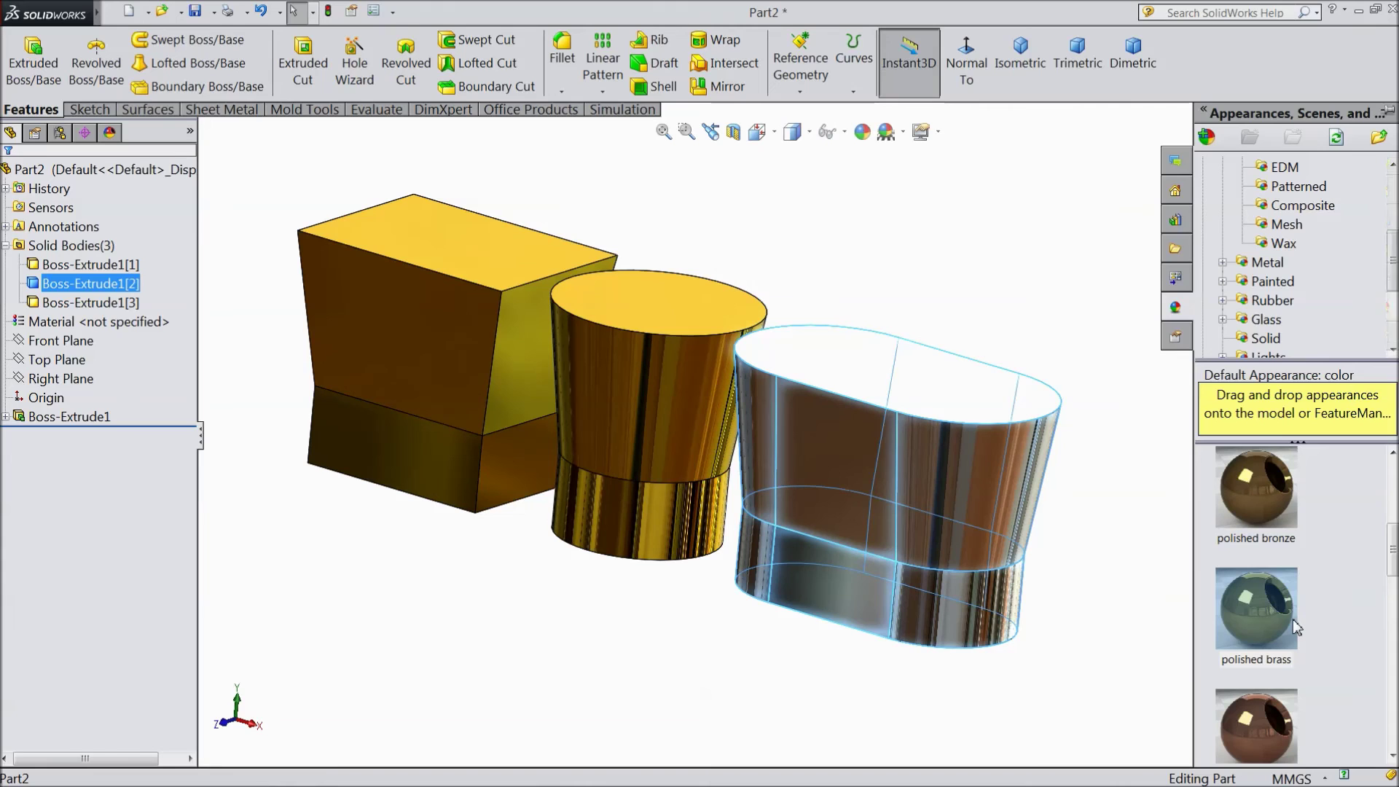
scroll(1252, 651, down, 2)
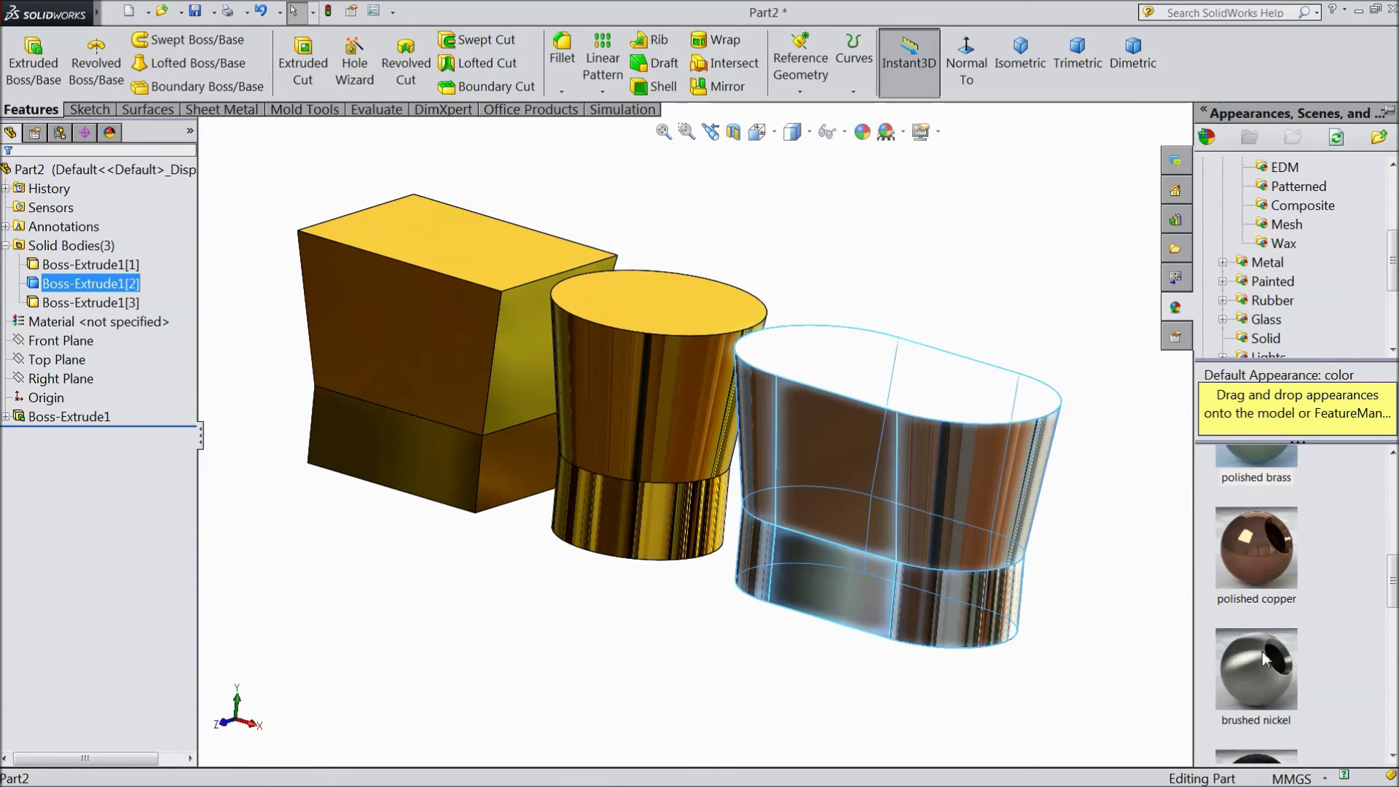
double_click(1264, 557)
mouse_move(1071, 622)
middle_down()
mouse_move(1117, 375)
mouse_move(1082, 621)
mouse_move(1060, 645)
middle_up()
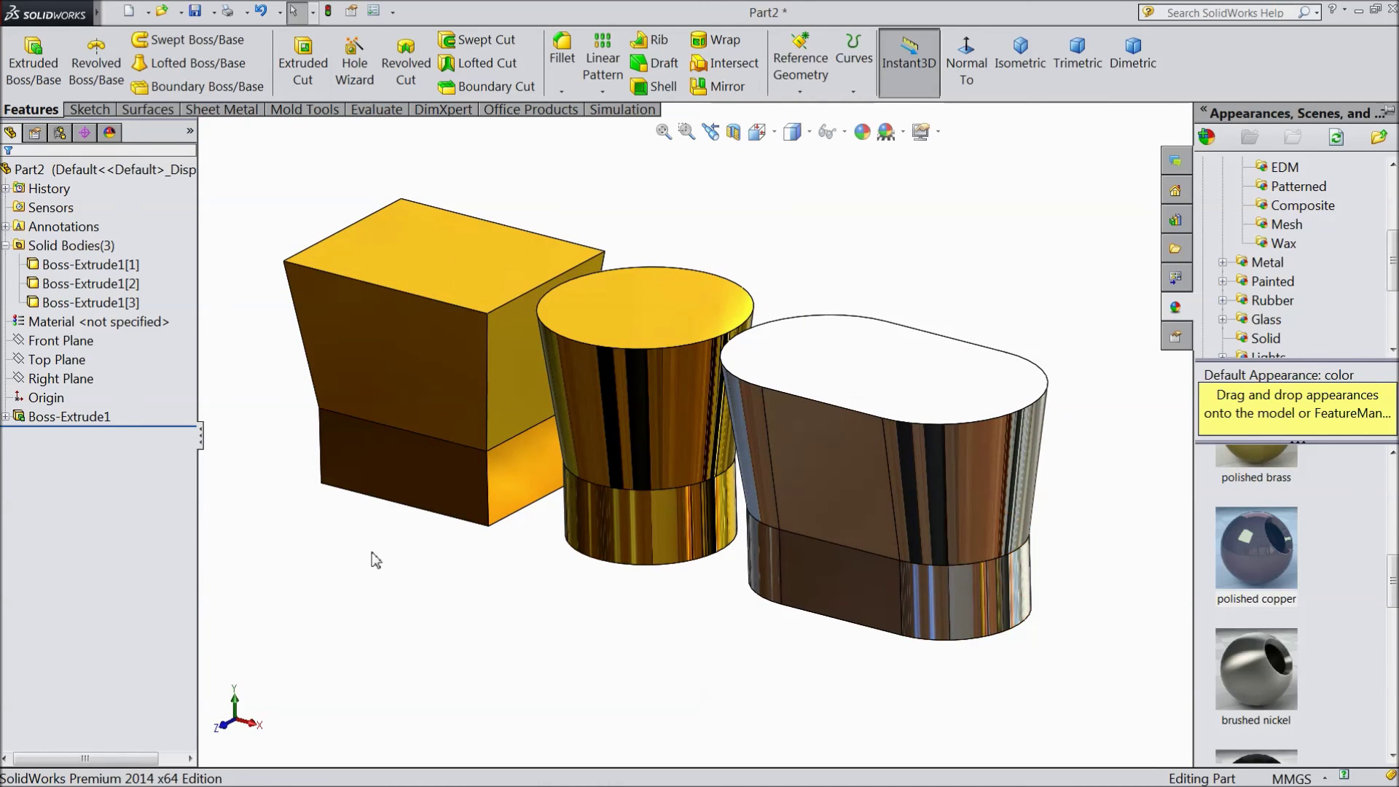
Select the Boss-Extrude1 feature and apply polished copper to all bodies.
click(80, 416)
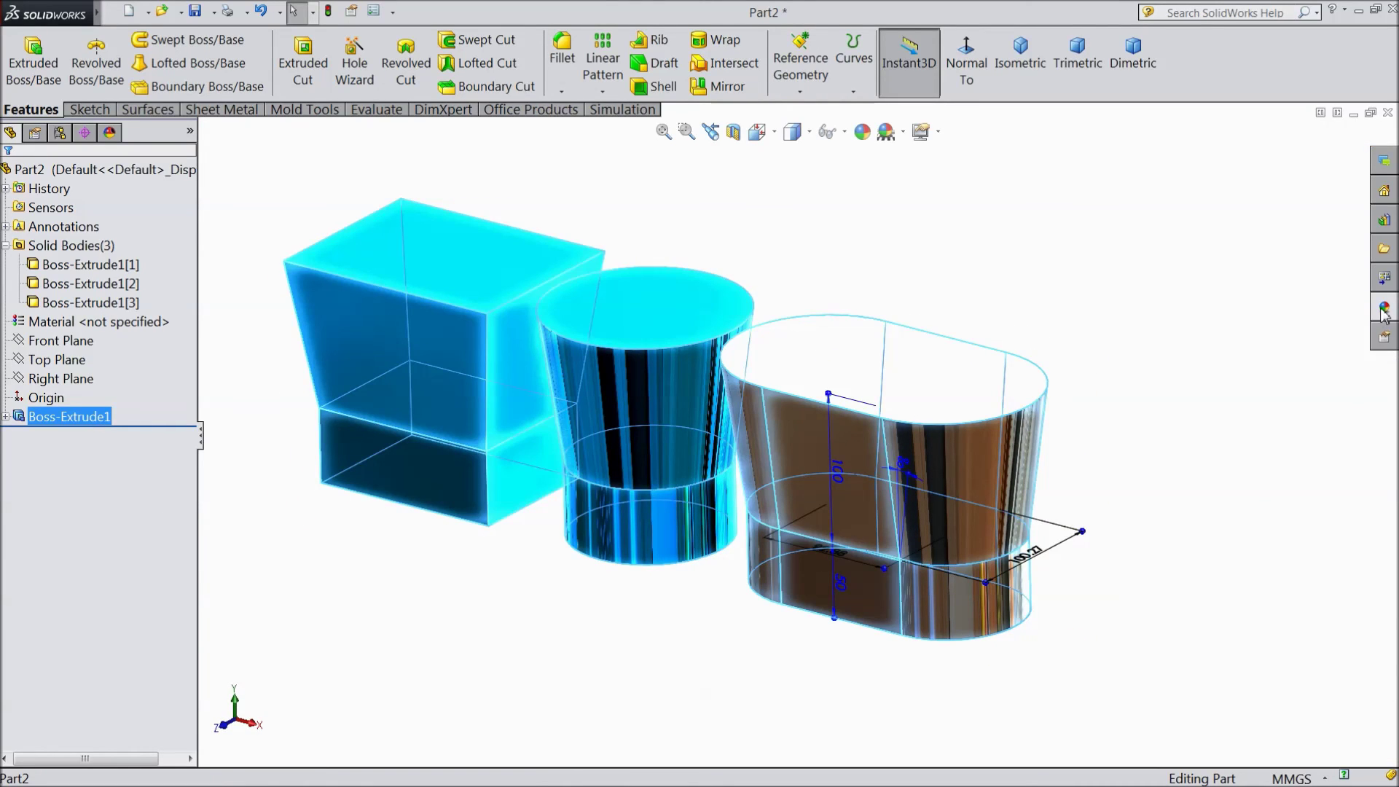
click(1383, 310)
double_click(1264, 558)
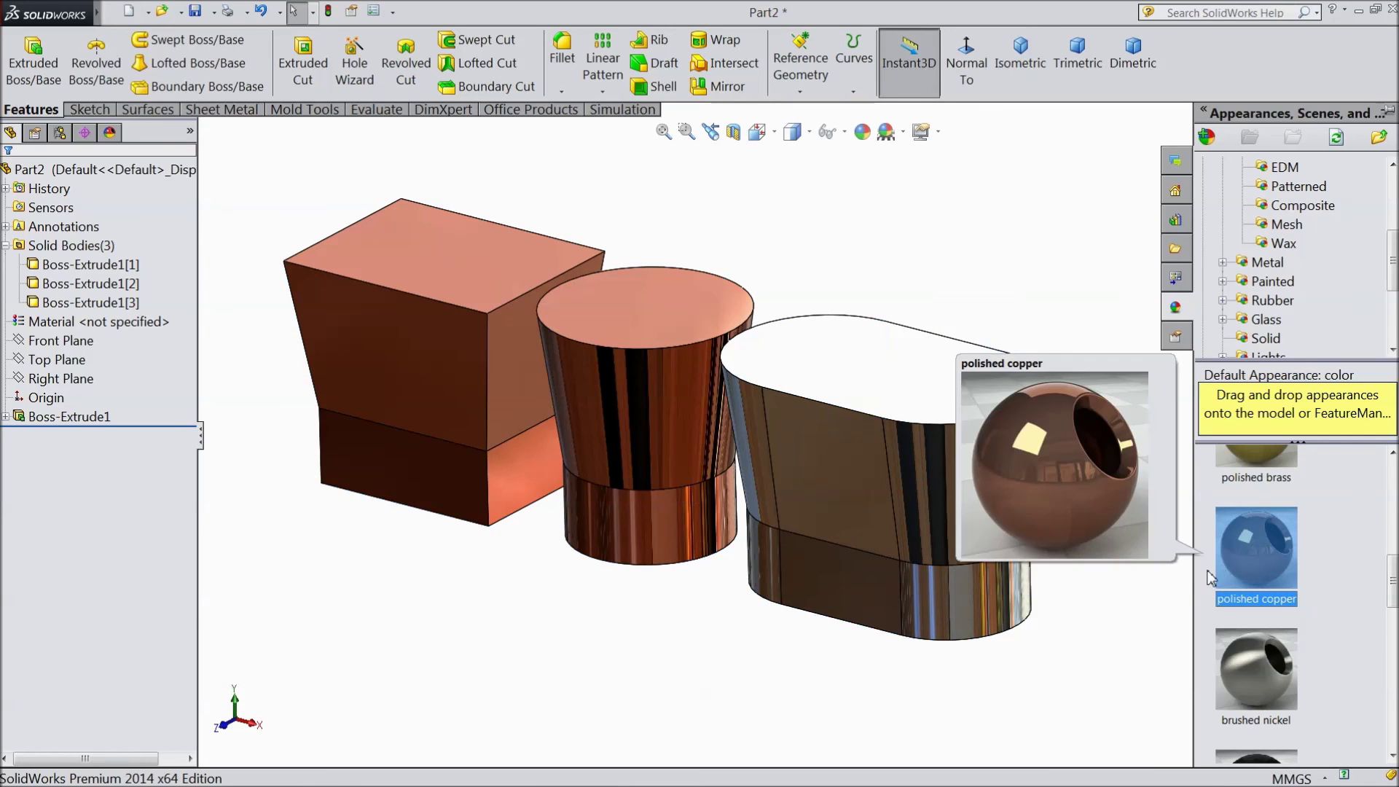
middle_drag(462, 571, 612, 532)
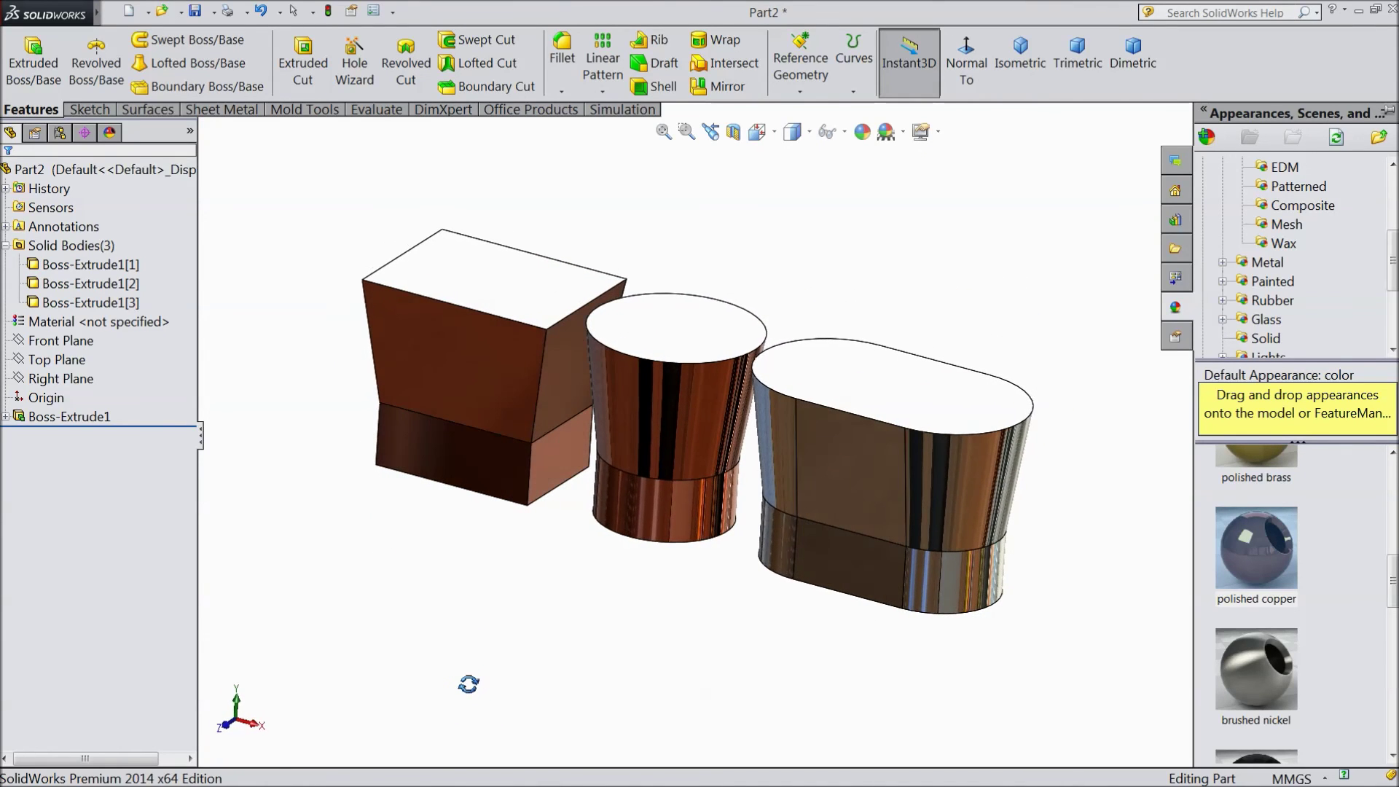
scroll(653, 454, down, 2)
middle_drag(653, 454, 638, 669)
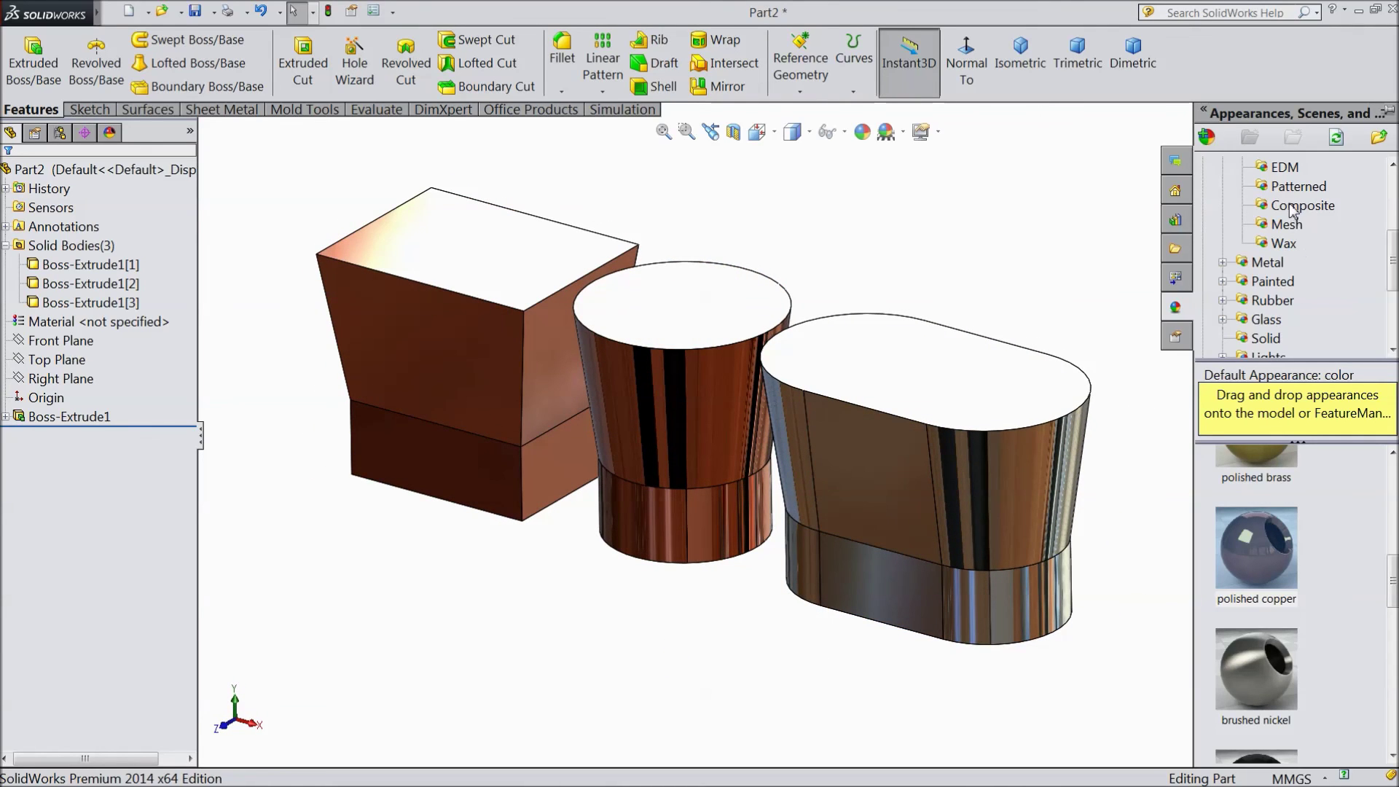
scroll(1282, 539, up, 5)
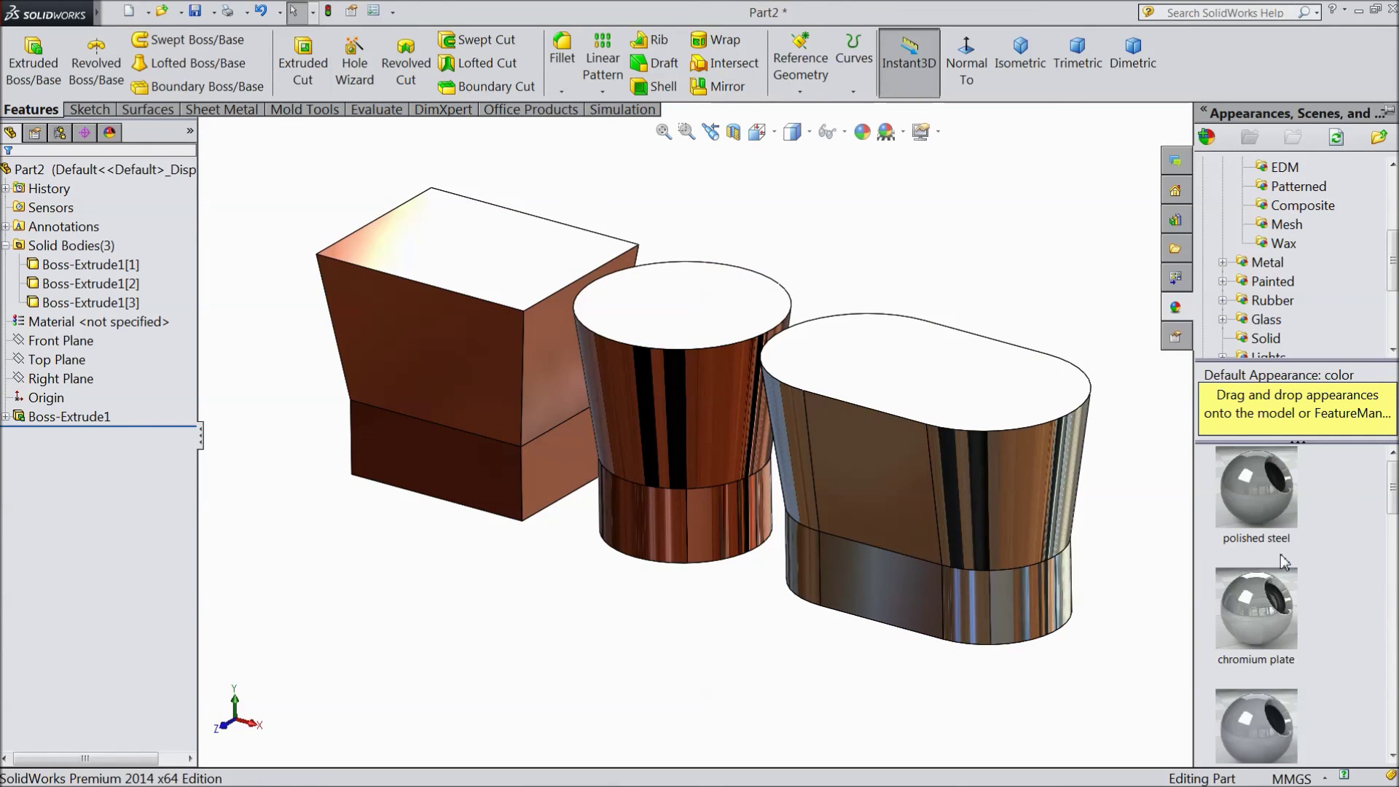
click(1266, 515)
drag(1266, 514, 44, 169)
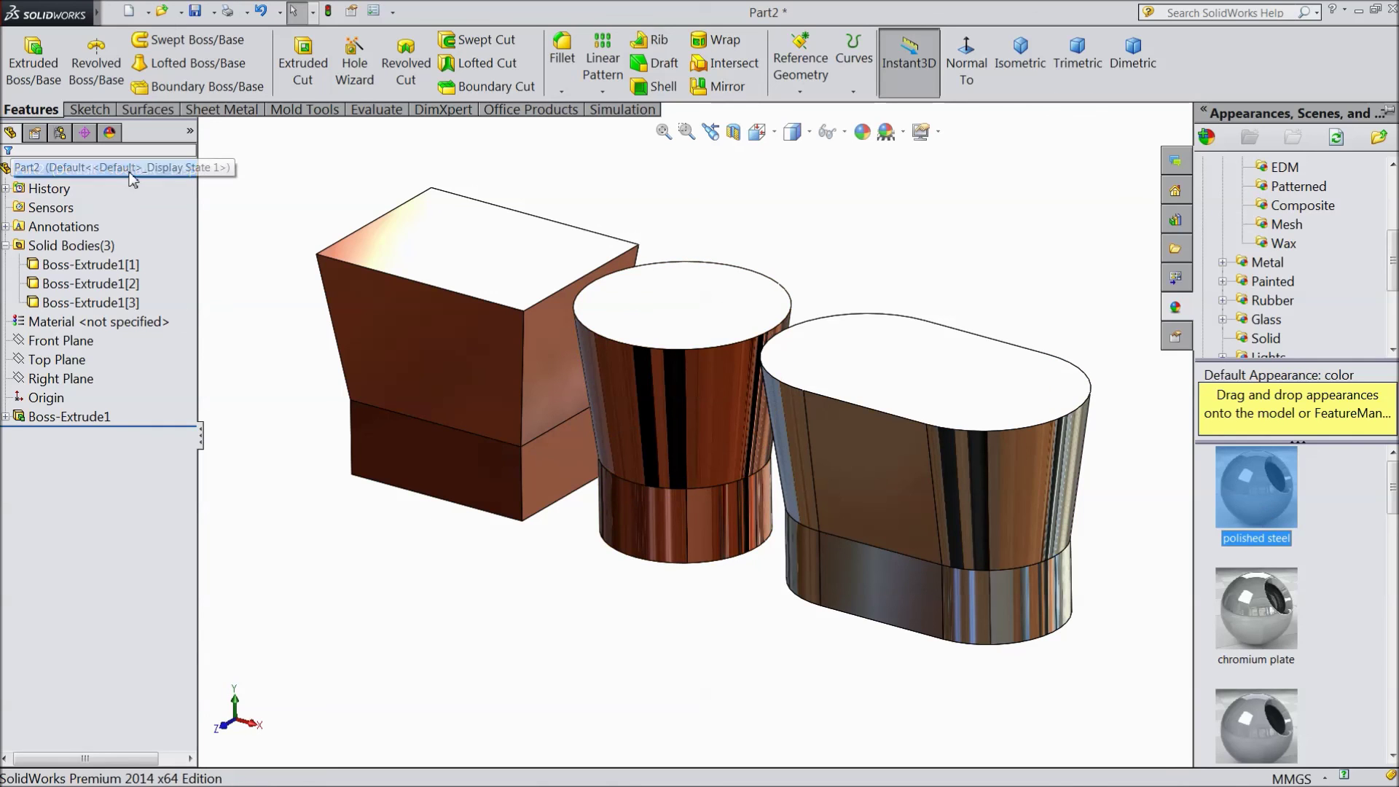
click(1387, 304)
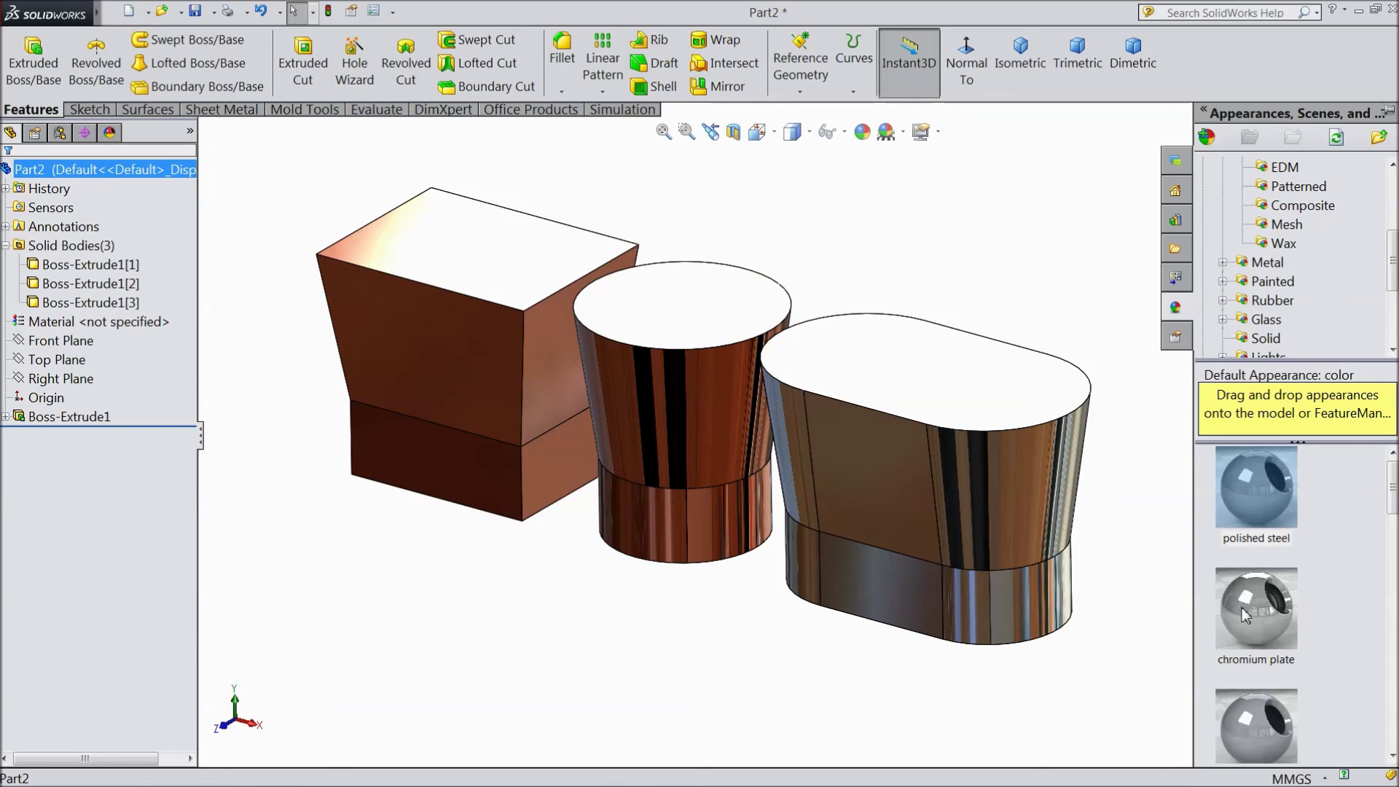
click(1246, 638)
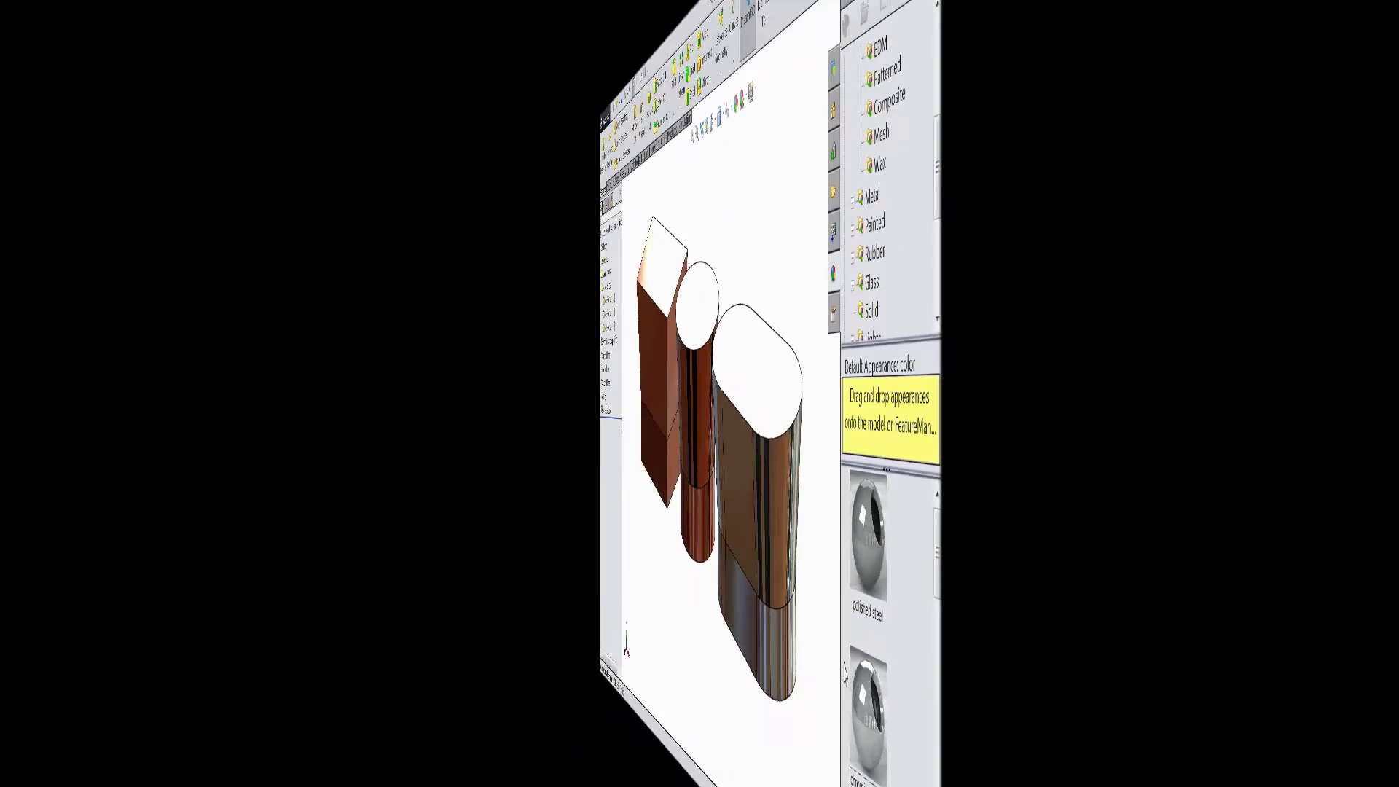